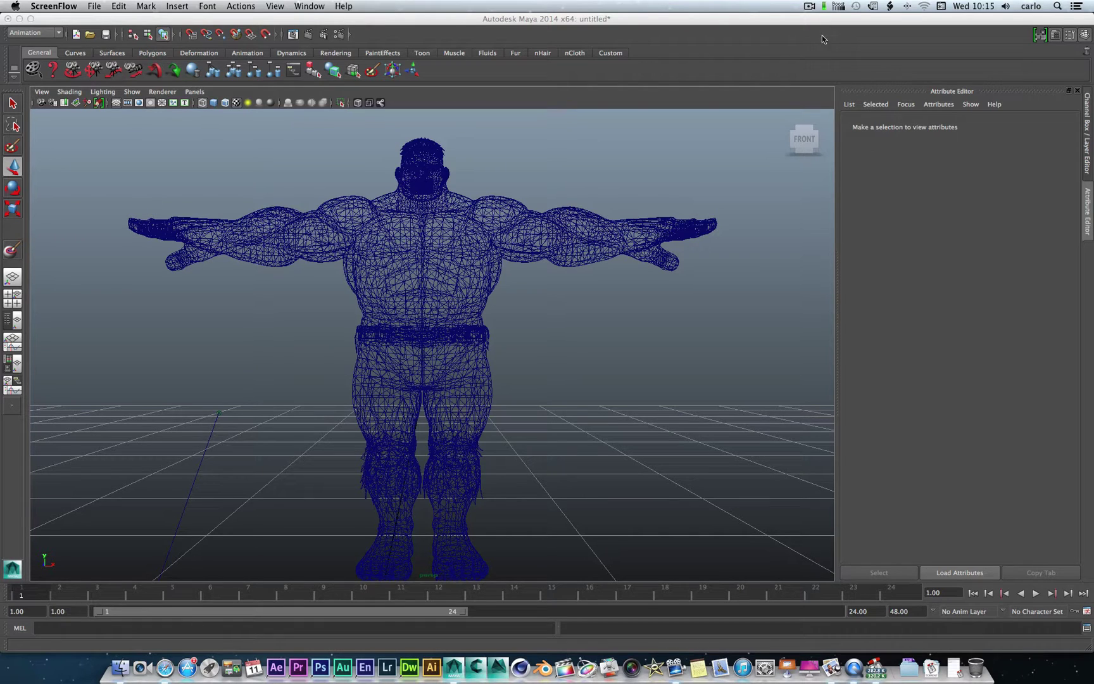
Display the Hulk model smooth shaded instead of wireframe, and show it from the front in the perspective view.
left_click(813, 137)
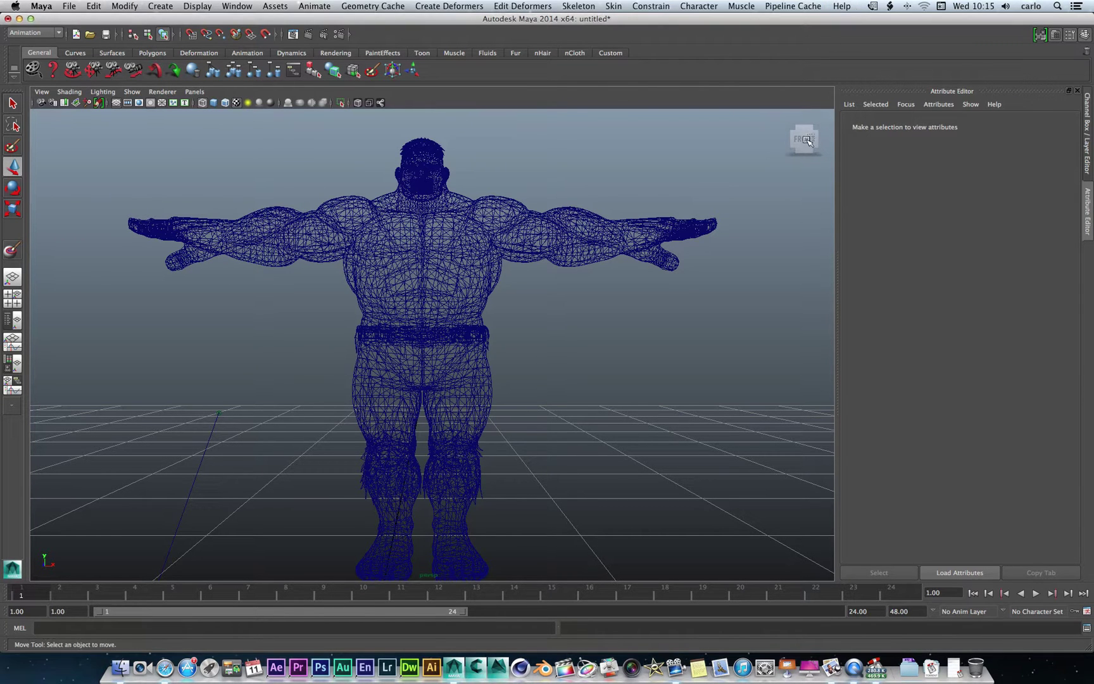
left_click_drag(804, 147, 743, 174)
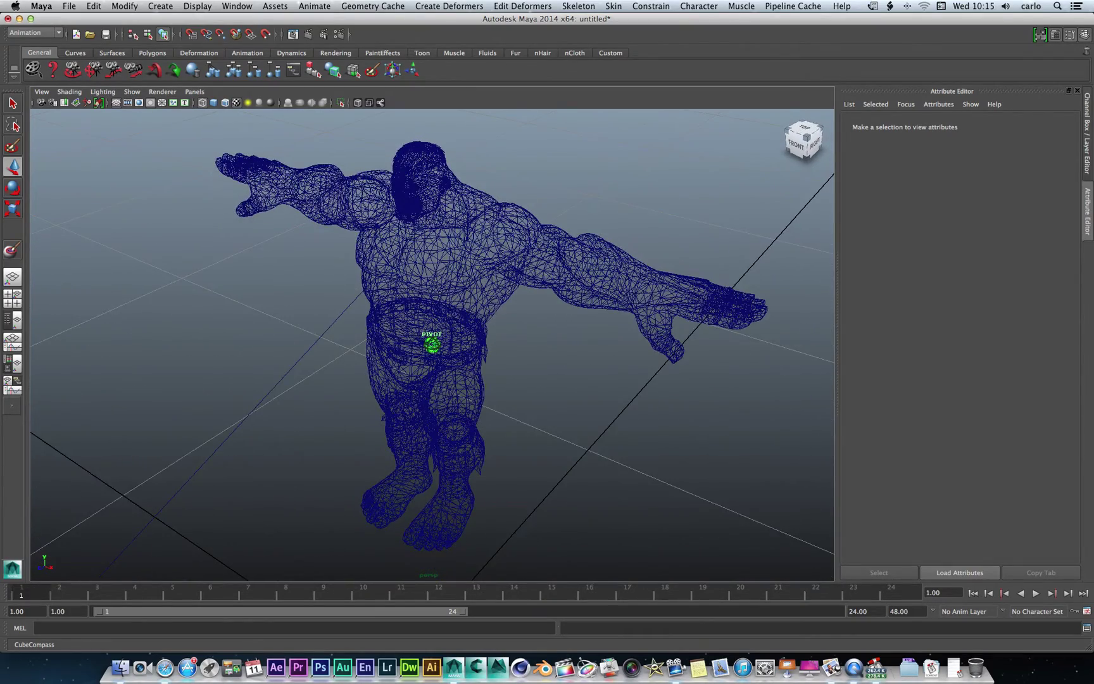
left_click(799, 143)
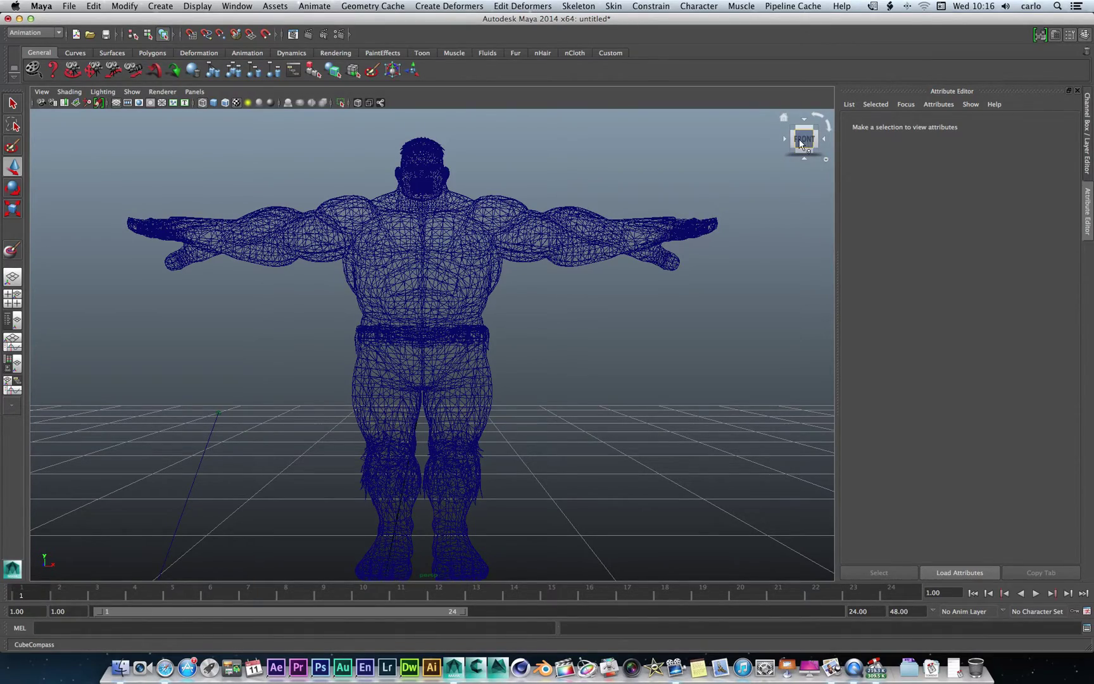
mouse_move(803, 140)
left_mouse_down()
mouse_move(750, 170)
mouse_move(803, 142)
left_mouse_up()
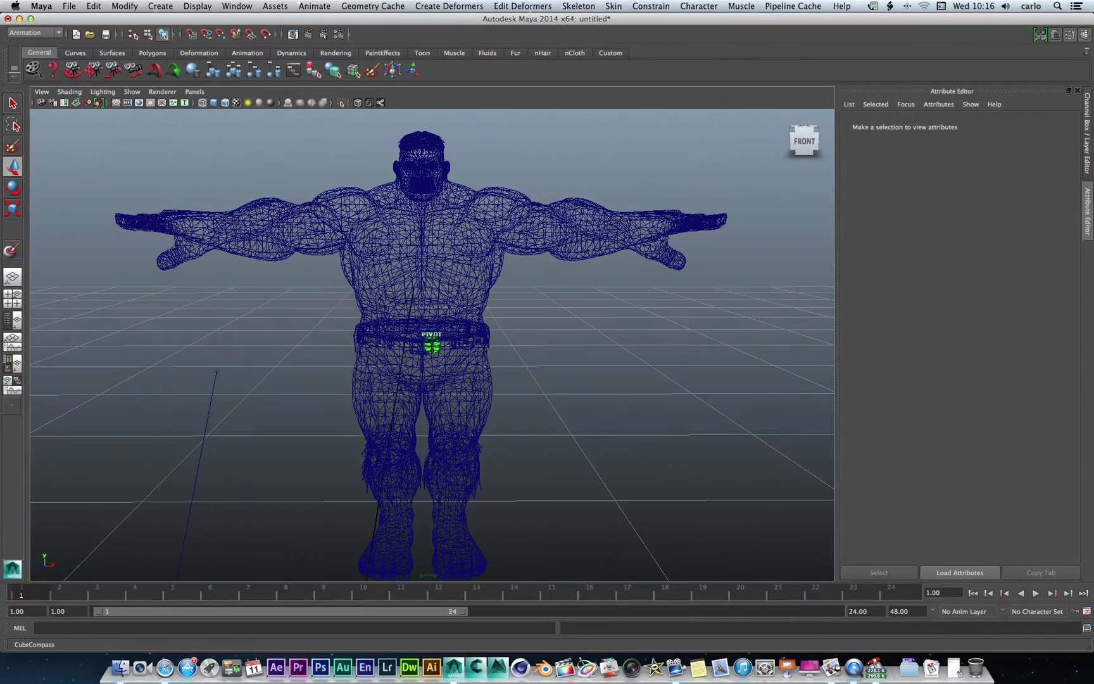
left_click(214, 103)
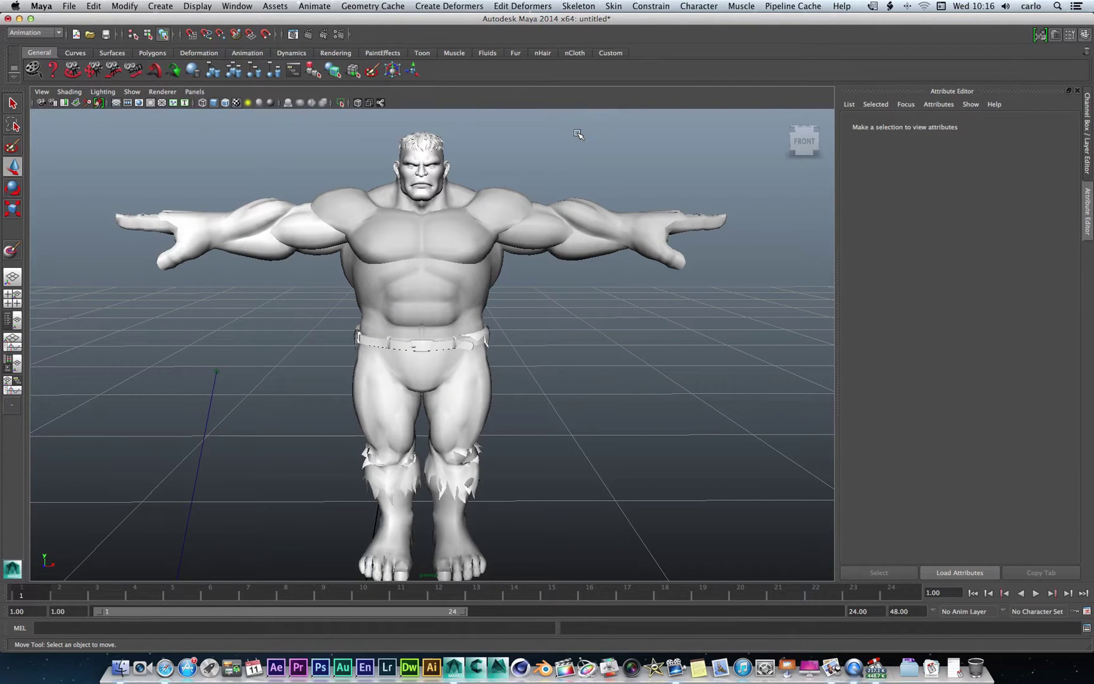
mouse_move(805, 149)
left_mouse_down()
mouse_move(746, 167)
mouse_move(622, 142)
mouse_move(741, 151)
mouse_move(798, 129)
left_mouse_up()
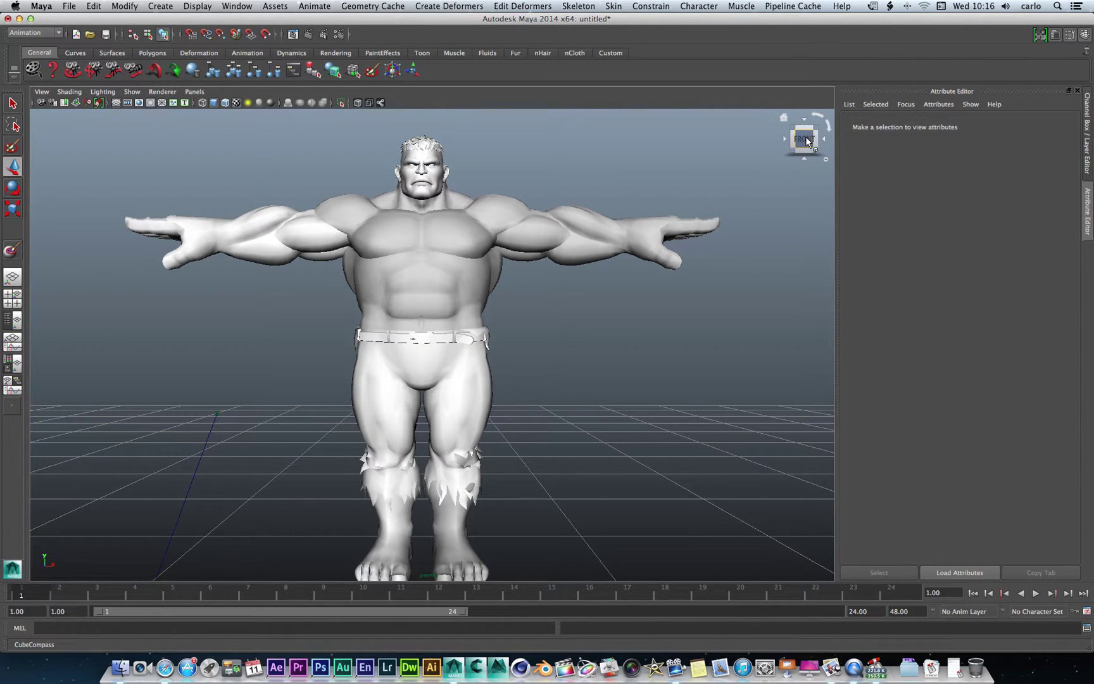
mouse_move(805, 142)
left_mouse_down()
mouse_move(773, 169)
mouse_move(866, 151)
mouse_move(778, 162)
mouse_move(775, 154)
mouse_move(799, 155)
mouse_move(806, 138)
left_mouse_up()
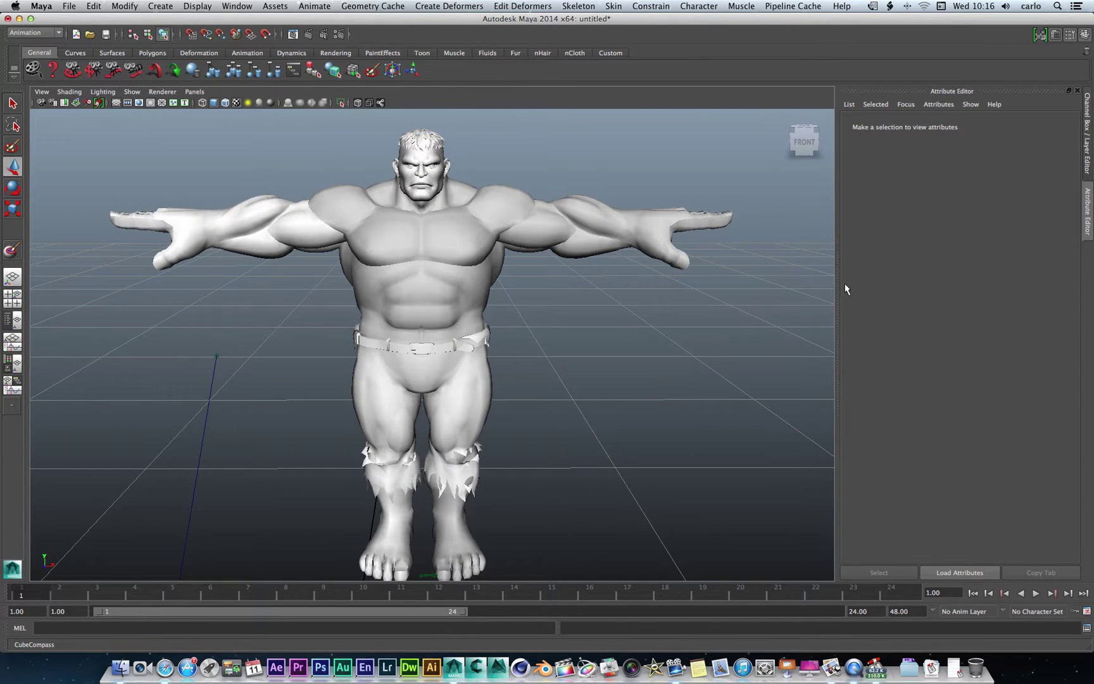
Switch to the Hulk reference pictures in Preview and reposition the smaller hulk image above the video clip.
key("ctrl+Right")
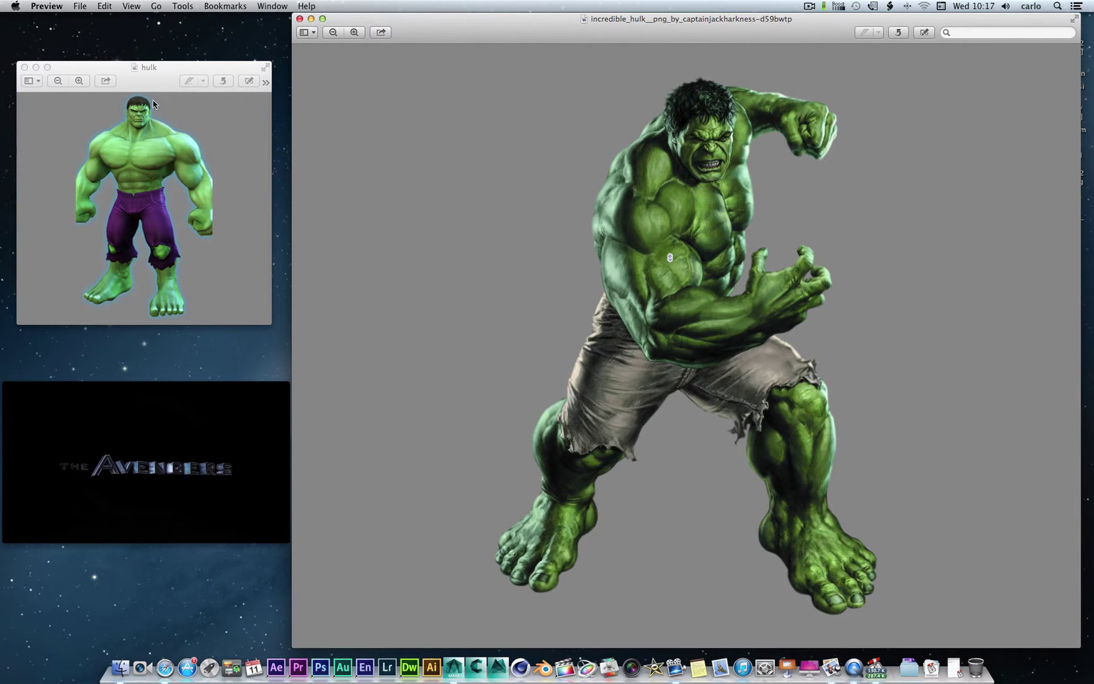
left_click_drag(157, 90, 157, 115)
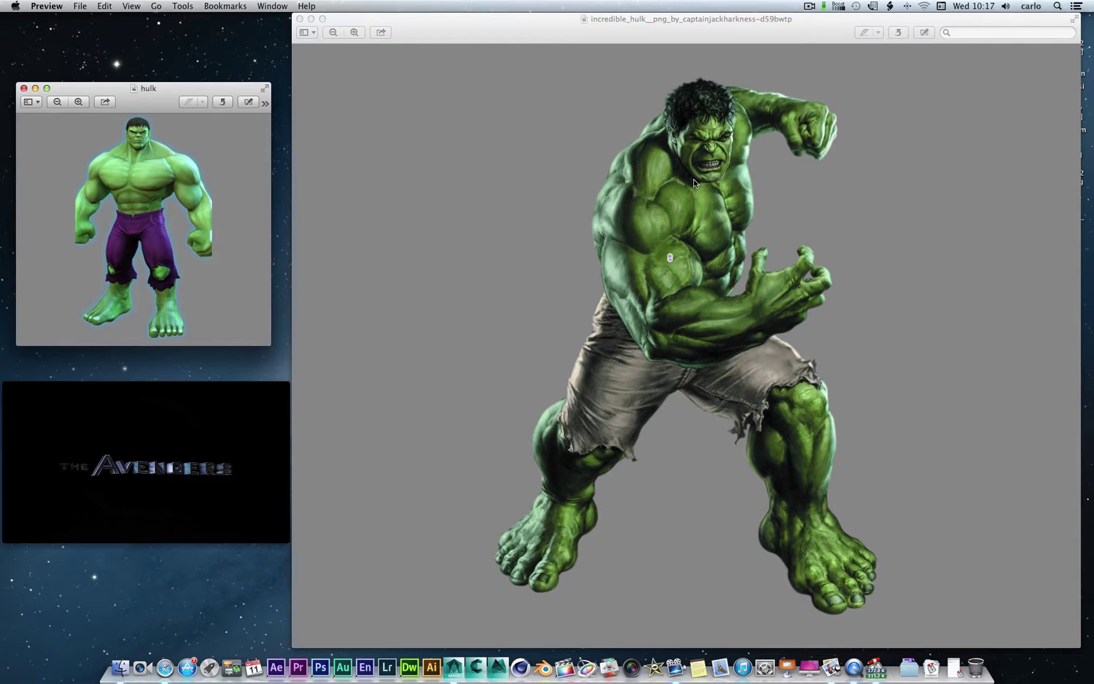
left_click_drag(143, 98, 144, 88)
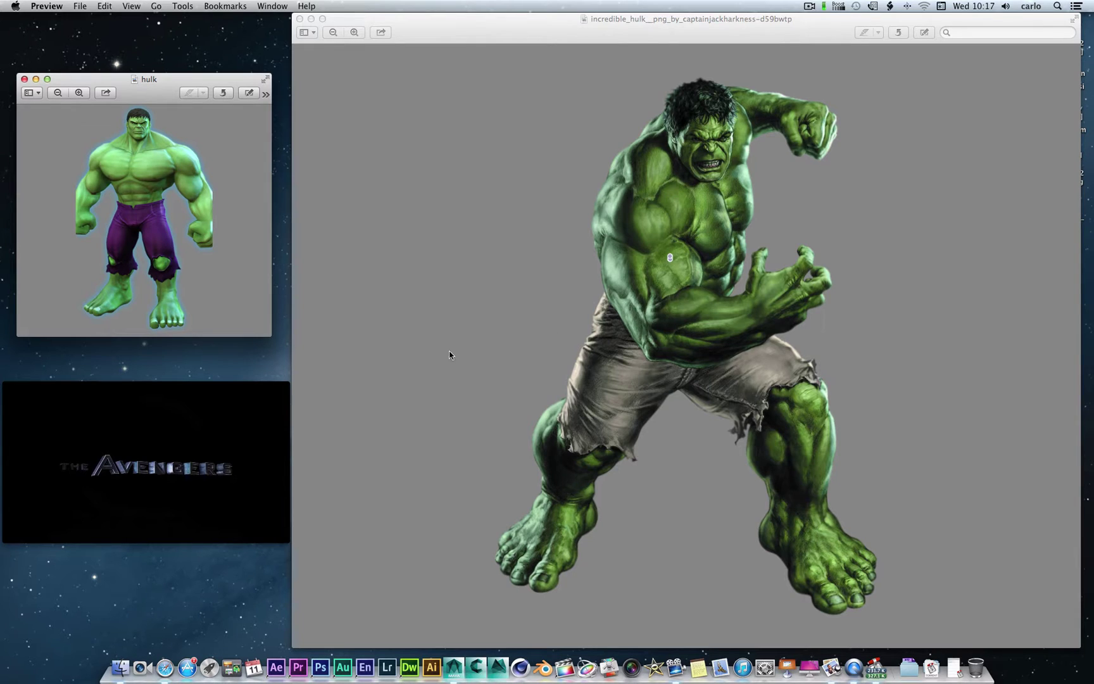
mouse_move(195, 469)
left_click(808, 7)
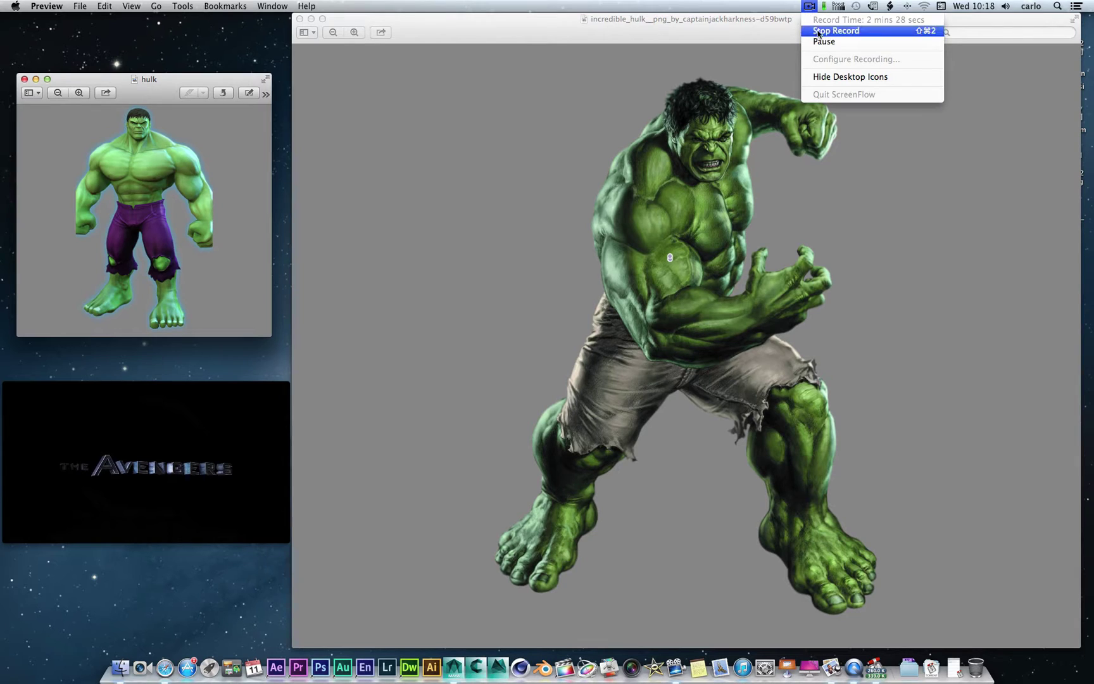
left_click(773, 71)
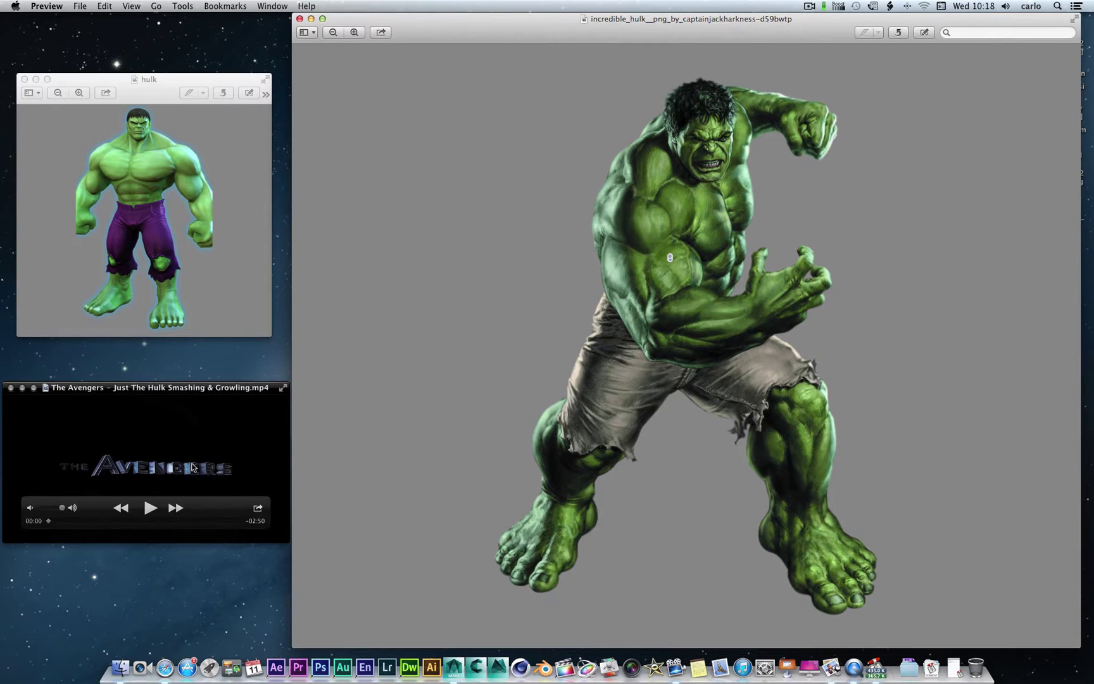
Play the Avengers Hulk clip in QuickTime Player as reference, pause it, and return to Maya.
left_click(150, 510)
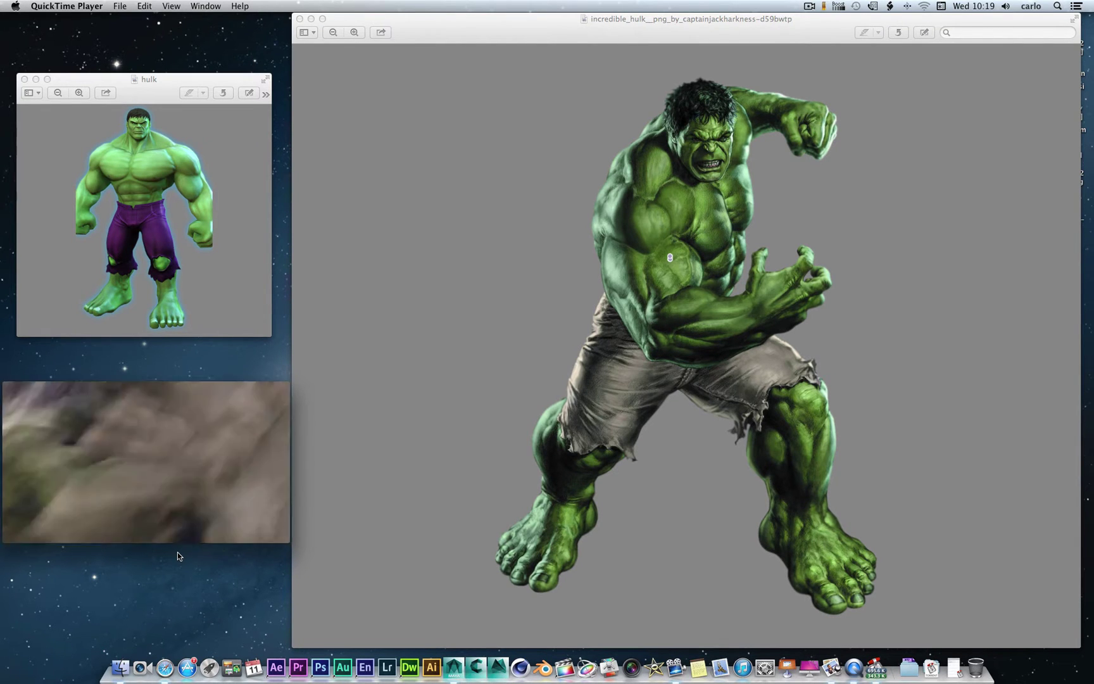
mouse_move(174, 519)
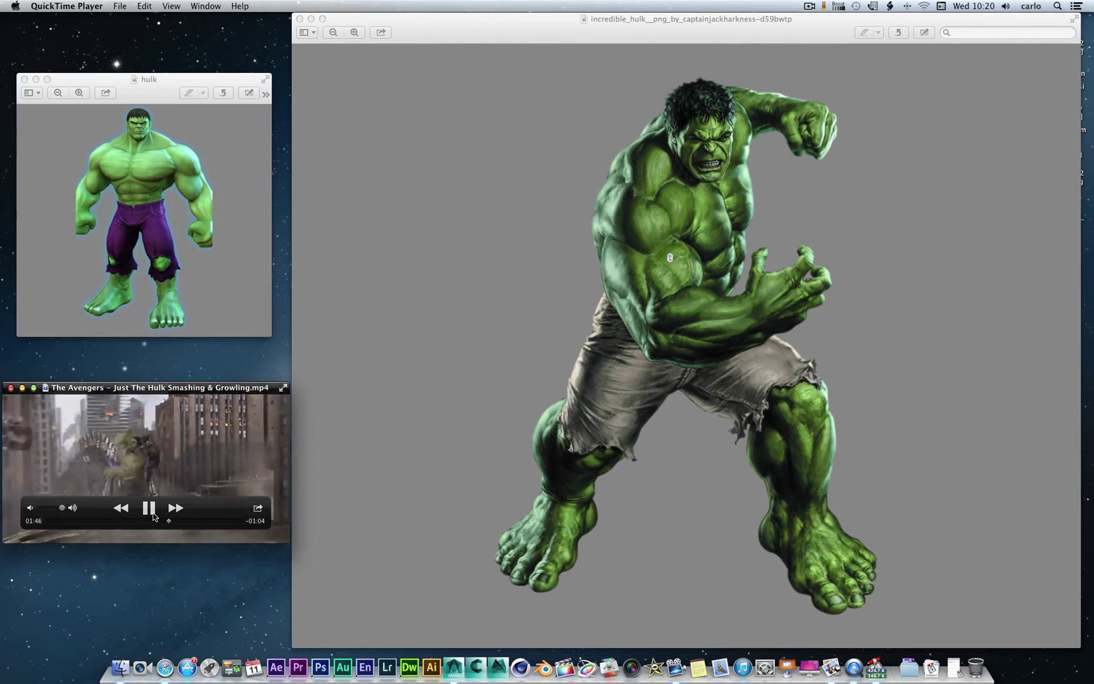
left_click(150, 511)
key("F11")
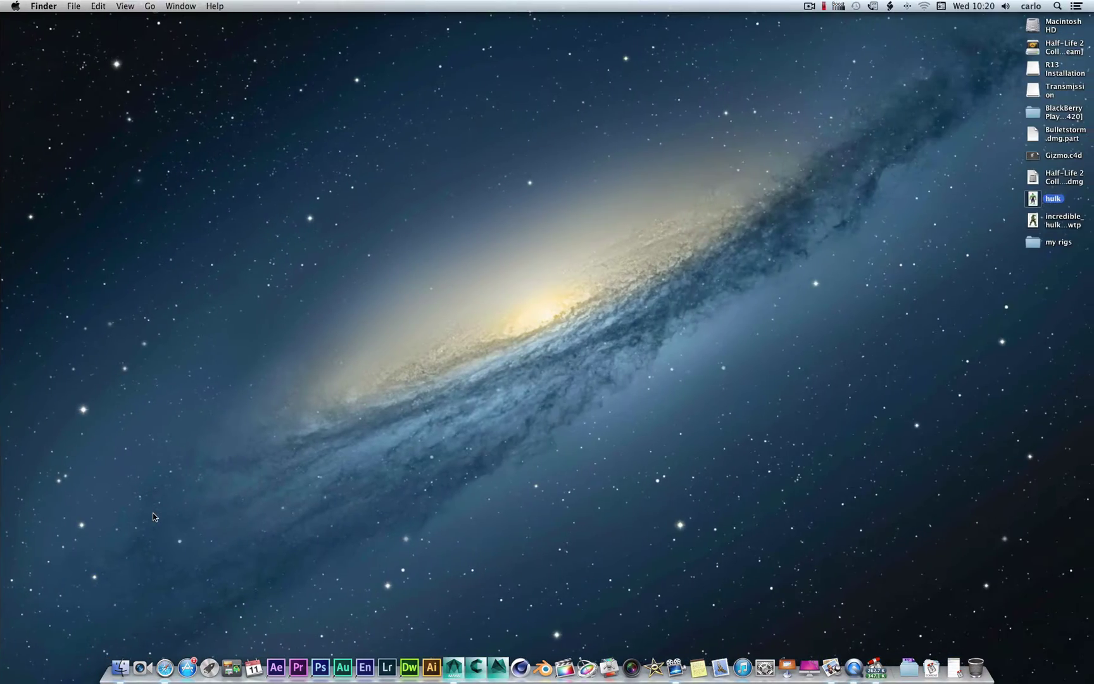
key("ctrl+Left")
key("ctrl+Left")
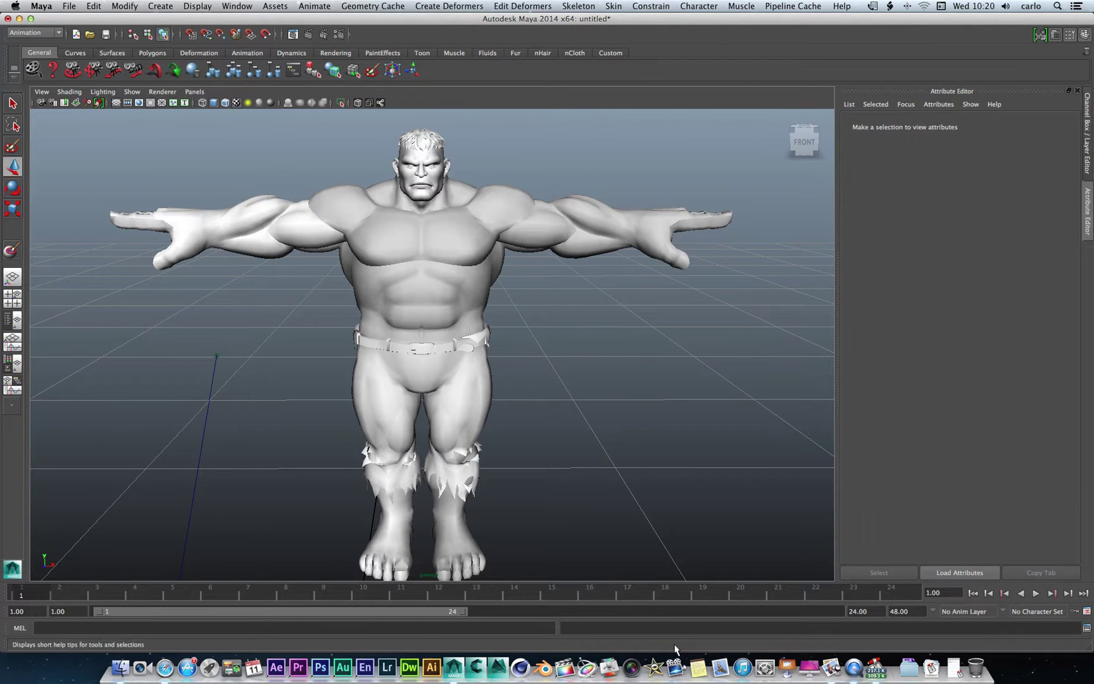
left_click(674, 666)
left_click(808, 7)
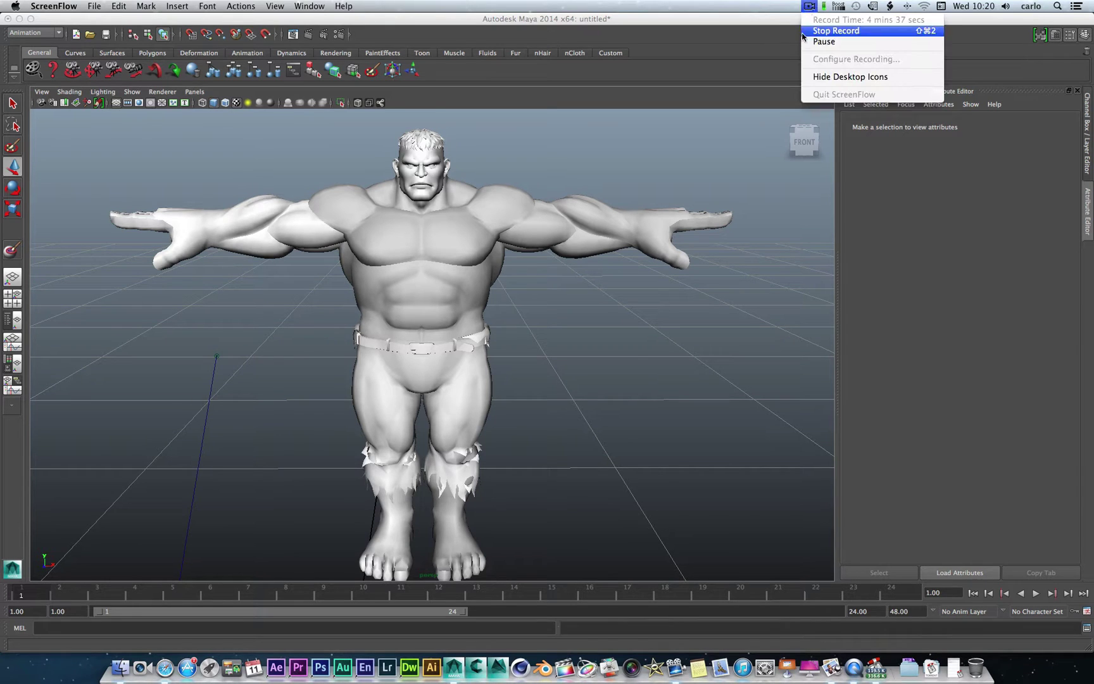
left_click(789, 133)
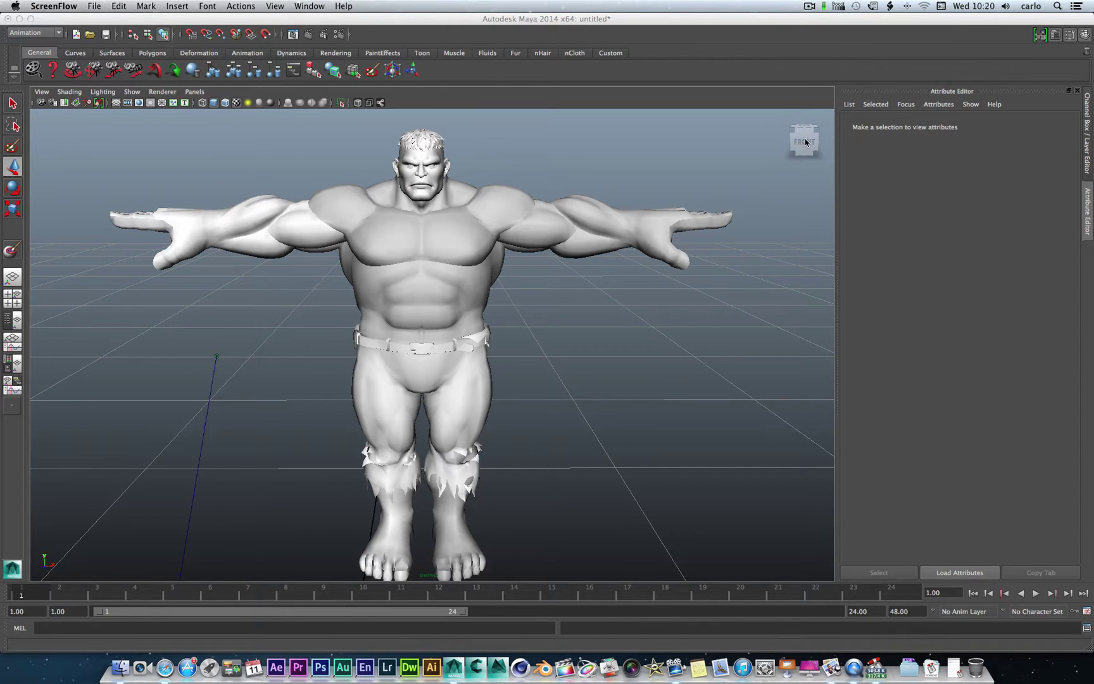
Examine the Hulk in the four-view layout, framing it in the two orthographic views on one side, and return to the full perspective view.
left_click(801, 140)
left_click_drag(805, 154, 782, 166)
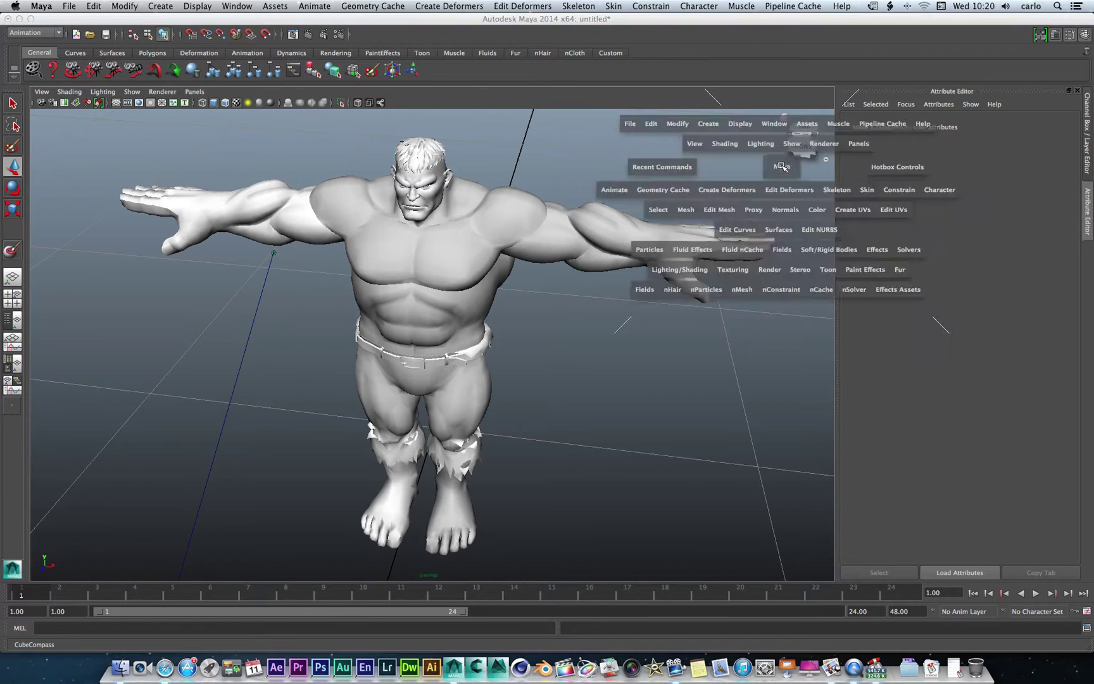
key("space")
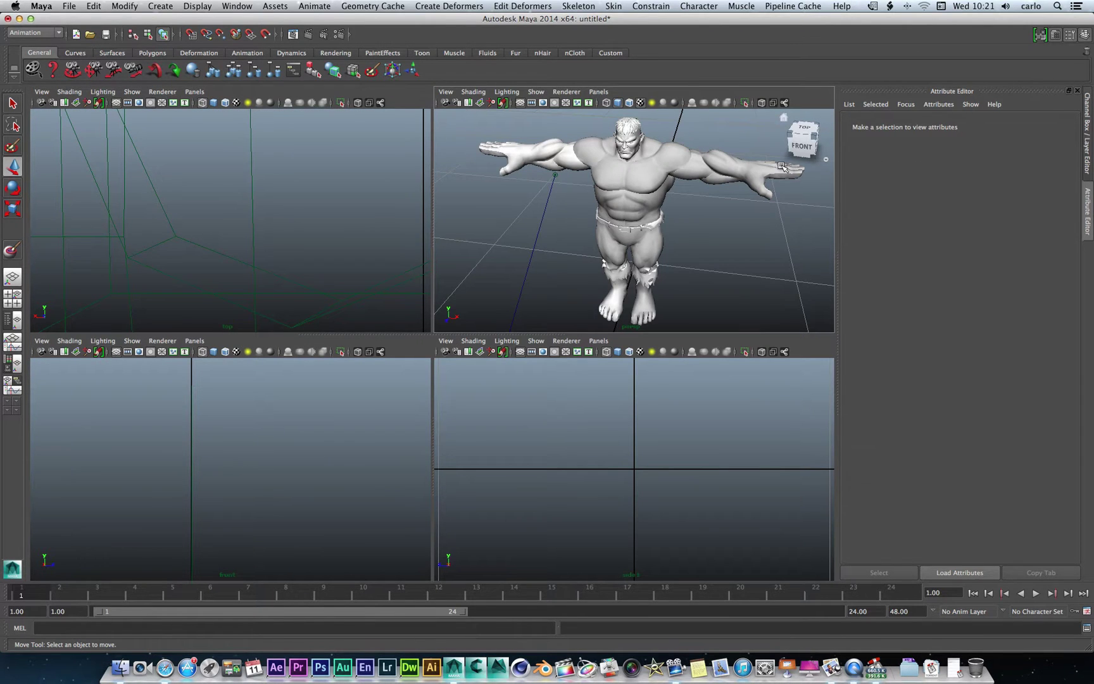
left_click(354, 223)
scroll(354, 223, "down", 10)
scroll(354, 223, "up", 4)
scroll(354, 223, "up", 8)
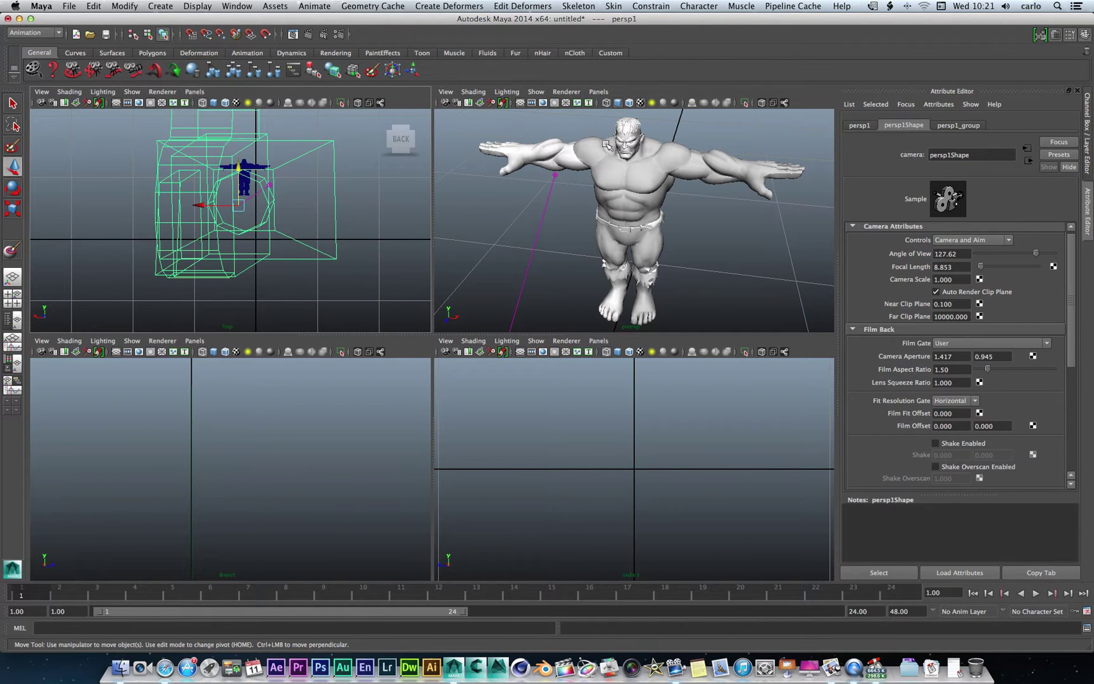
left_click(256, 432)
key("a")
scroll(283, 379, "up", 10)
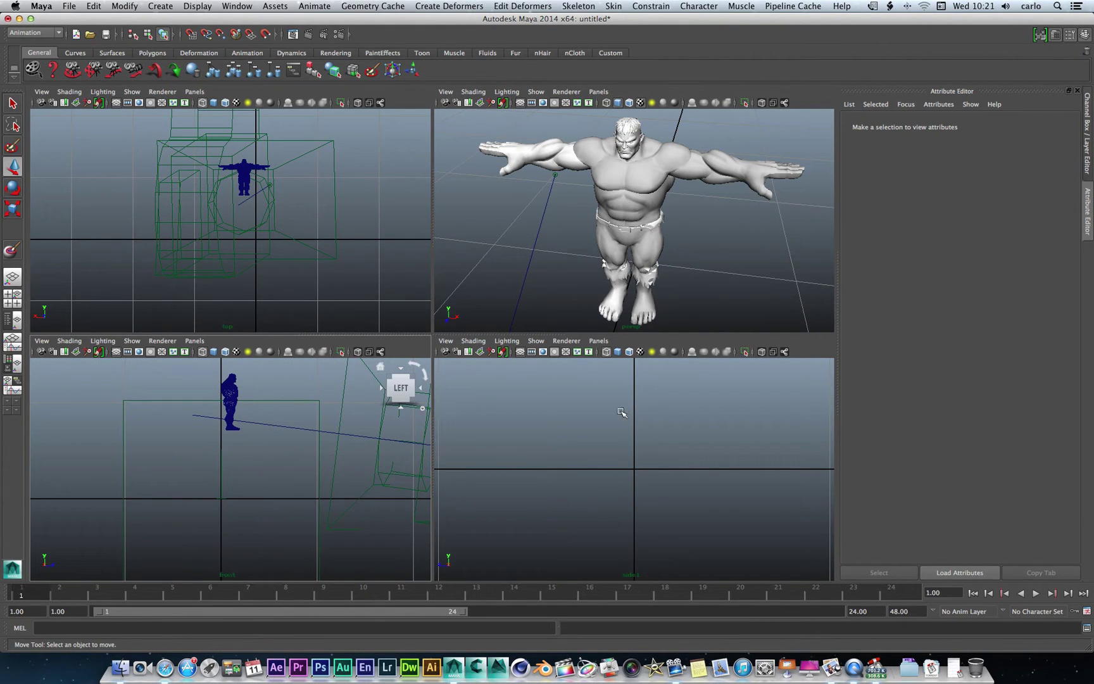
left_click(725, 292)
key("space")
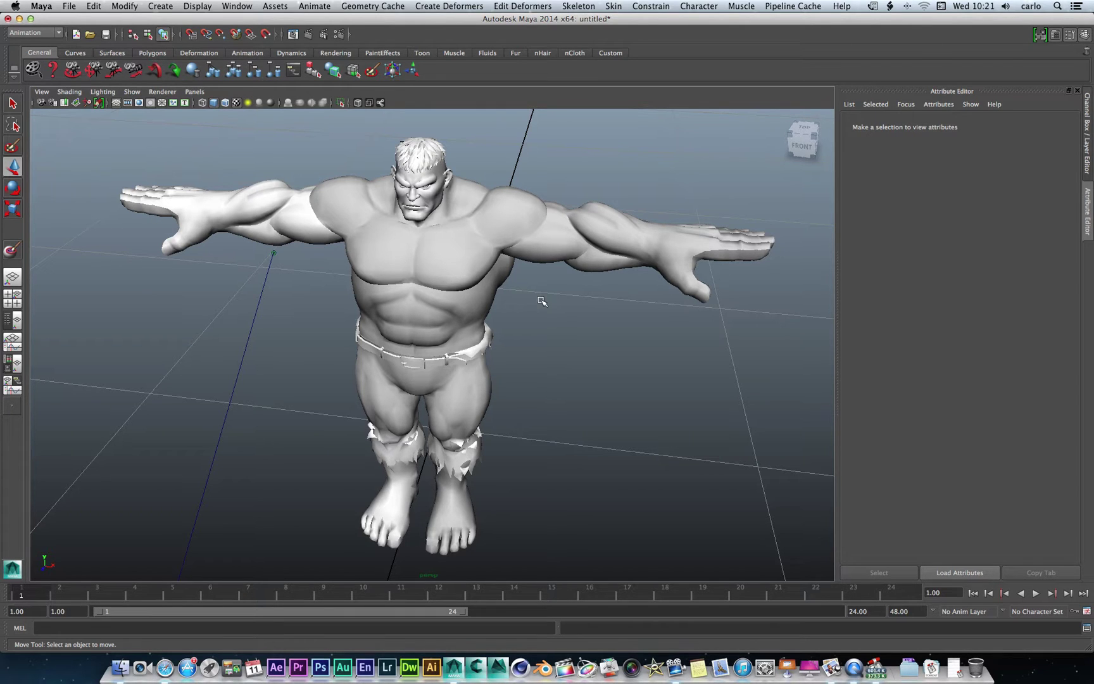
left_click(418, 251)
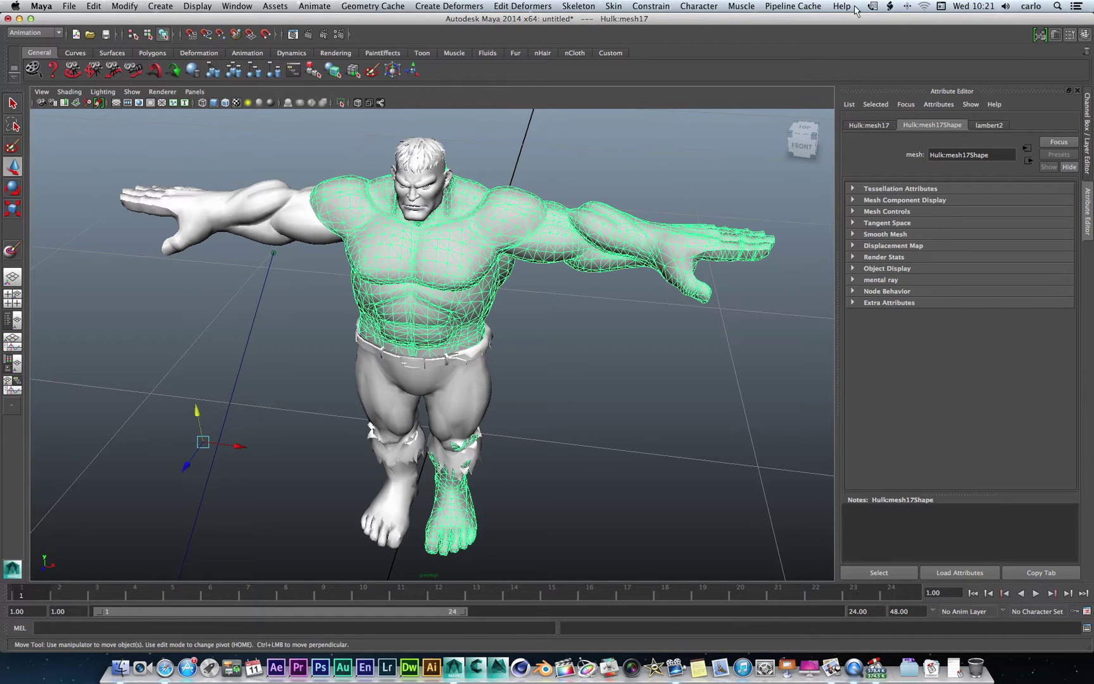
left_click(666, 658)
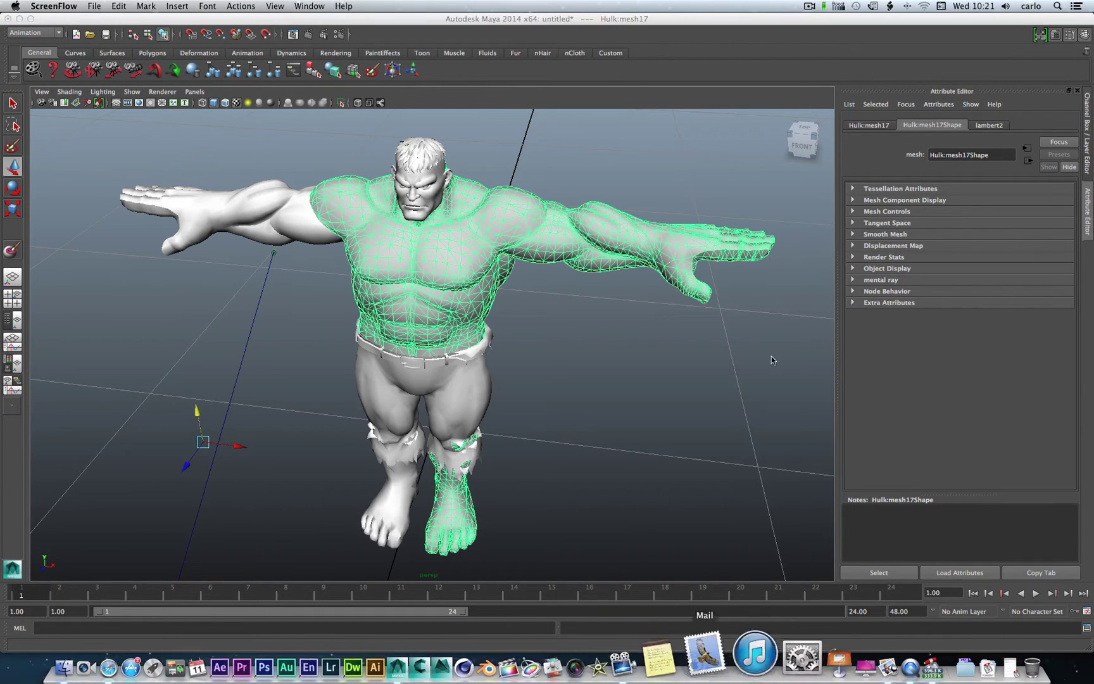
left_click(810, 7)
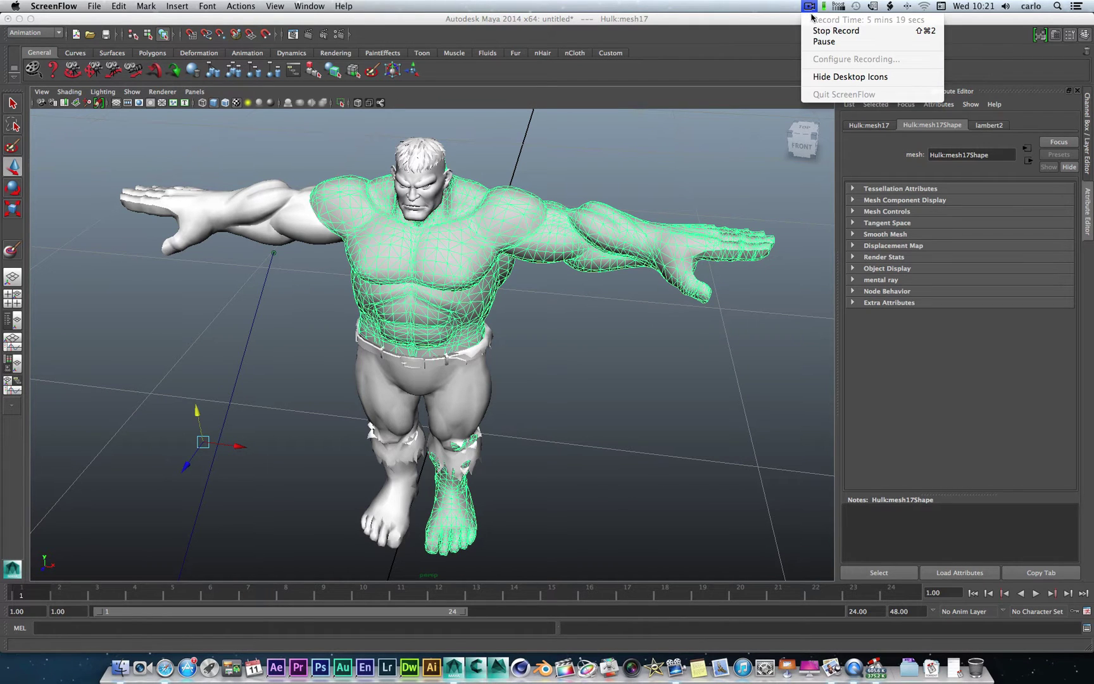
left_click(815, 41)
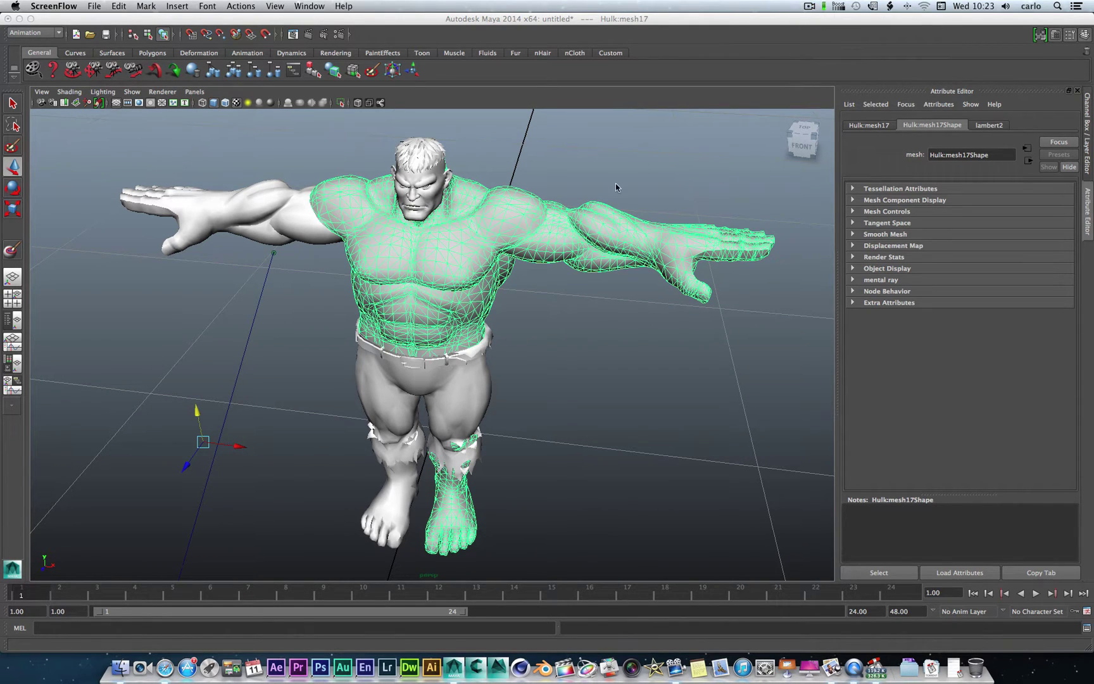
left_click(616, 187)
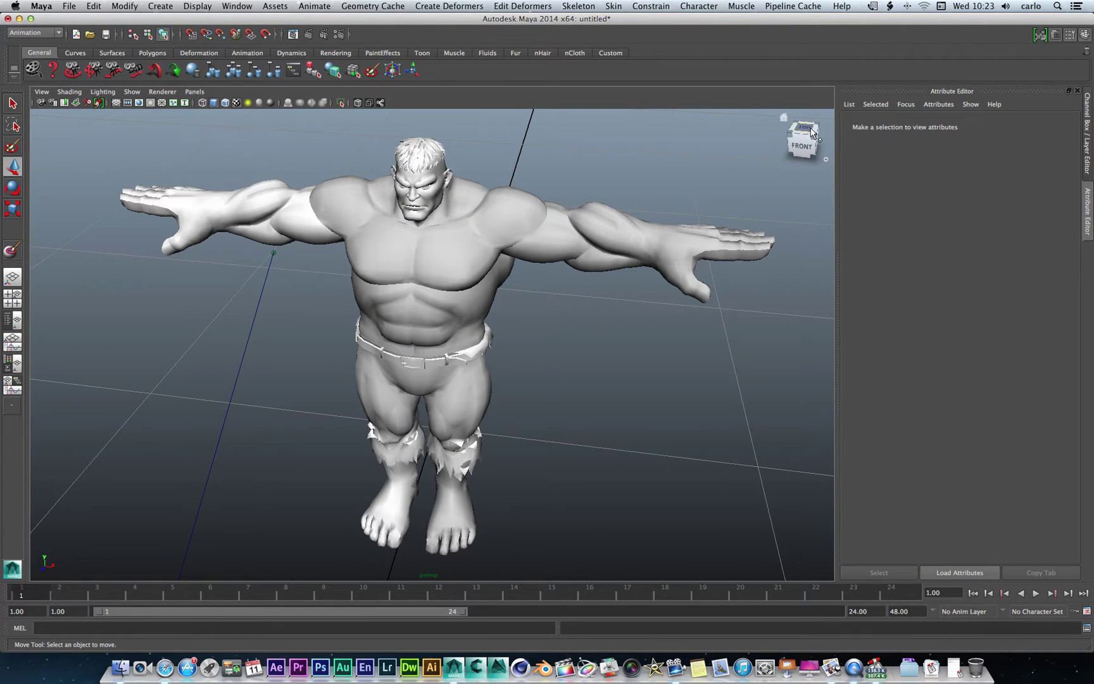
Inspect the Hulk model from the front, above and behind, and compare it with the reference pictures.
left_click(802, 149)
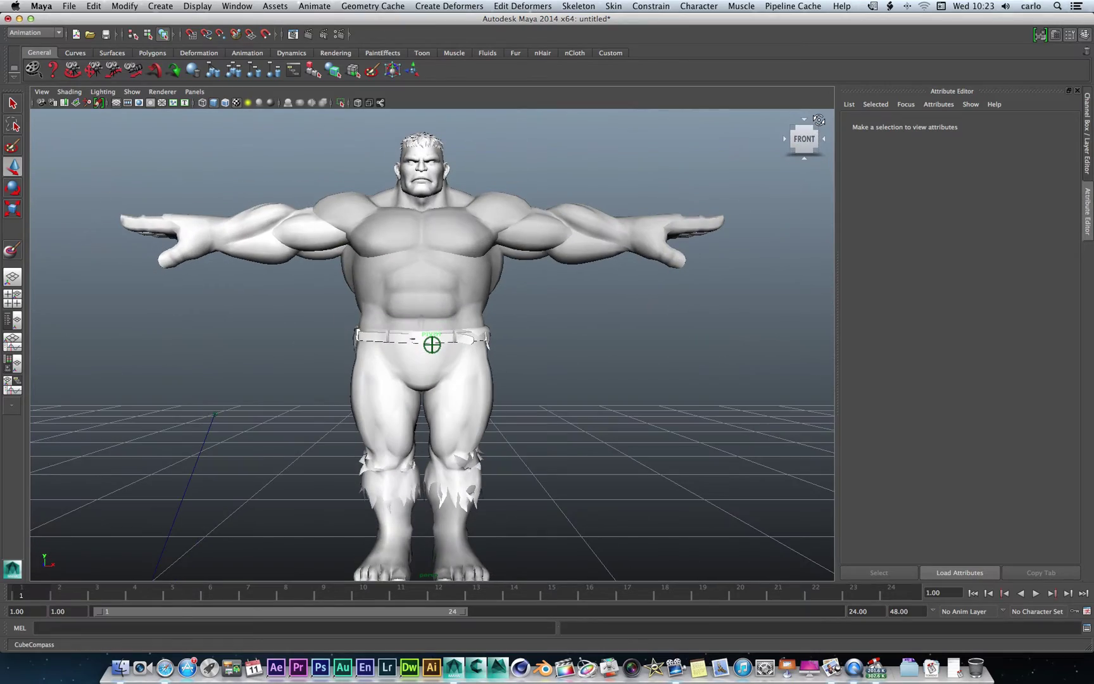
mouse_move(803, 147)
left_mouse_down()
mouse_move(761, 179)
mouse_move(714, 187)
mouse_move(685, 146)
mouse_move(671, 175)
mouse_move(623, 204)
left_mouse_up()
left_click(802, 150)
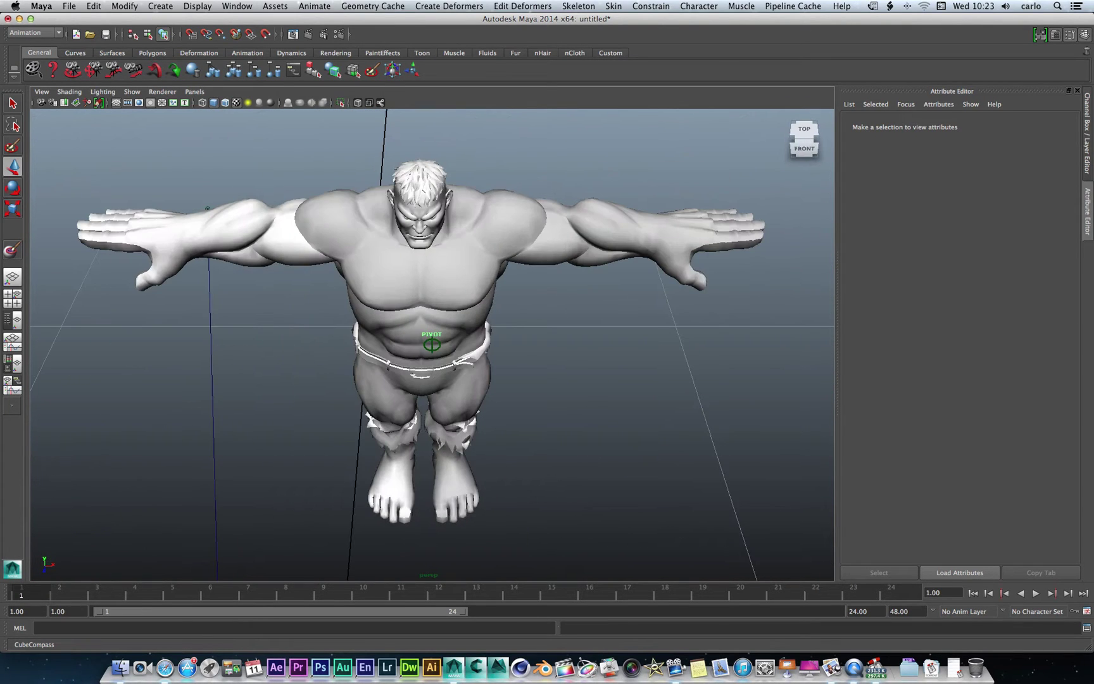
mouse_move(803, 151)
left_mouse_down()
mouse_move(800, 140)
mouse_move(815, 158)
mouse_move(864, 140)
mouse_move(875, 150)
left_mouse_up()
left_click_drag(760, 143, 644, 129)
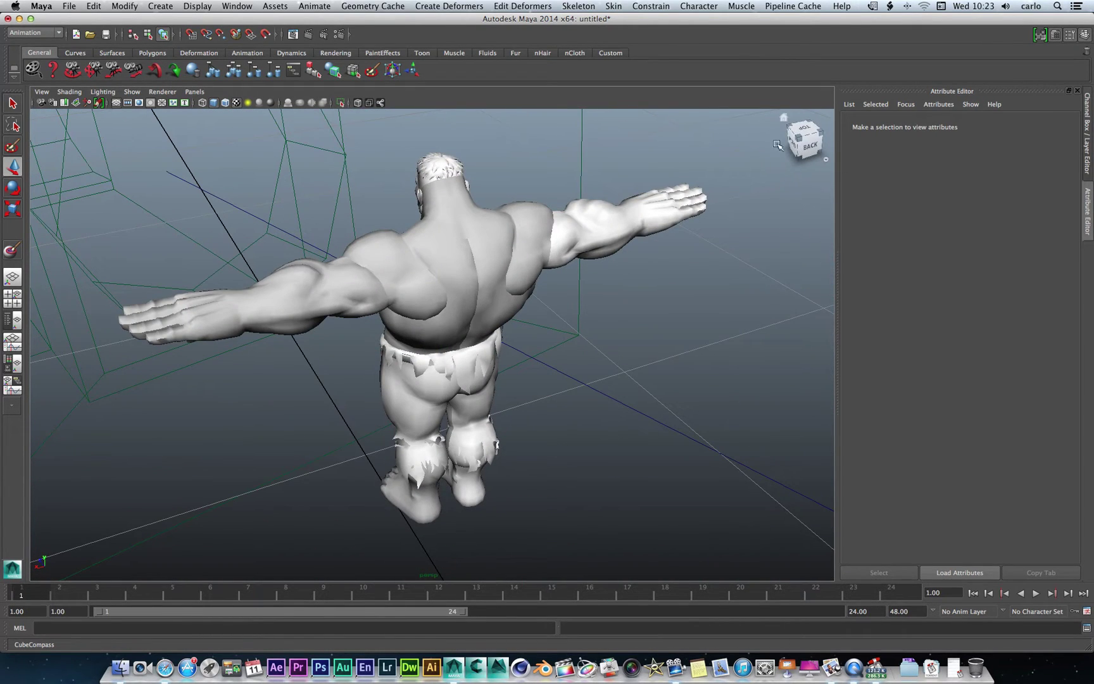
mouse_move(794, 147)
left_mouse_down()
mouse_move(902, 145)
mouse_move(912, 120)
left_mouse_up()
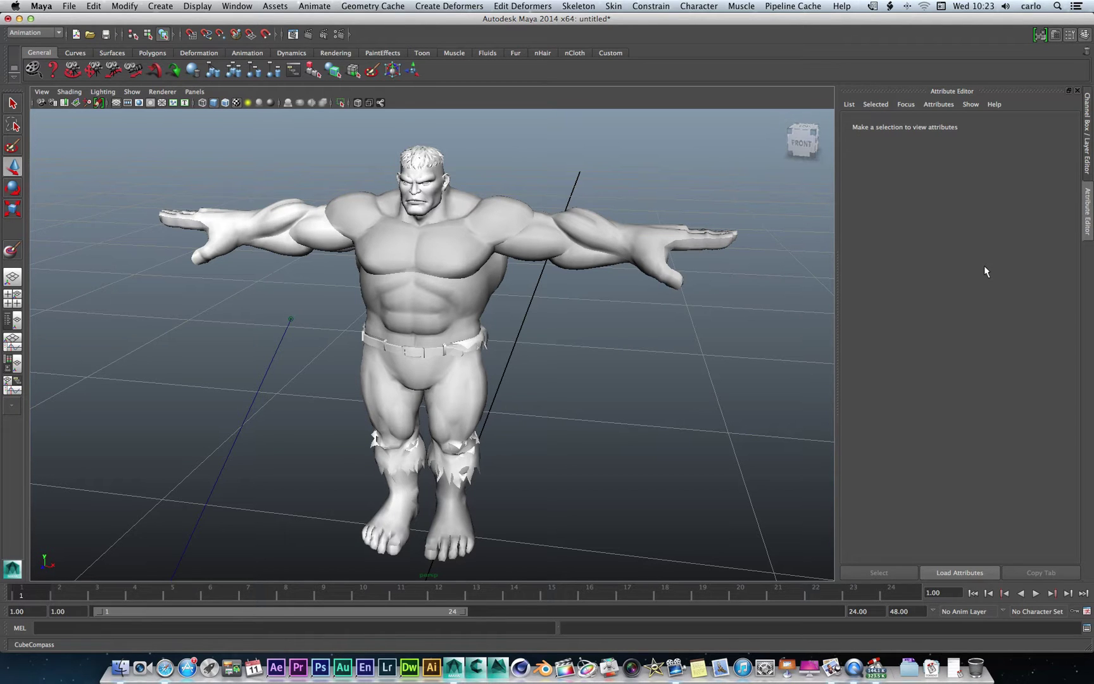
key("ctrl+Right")
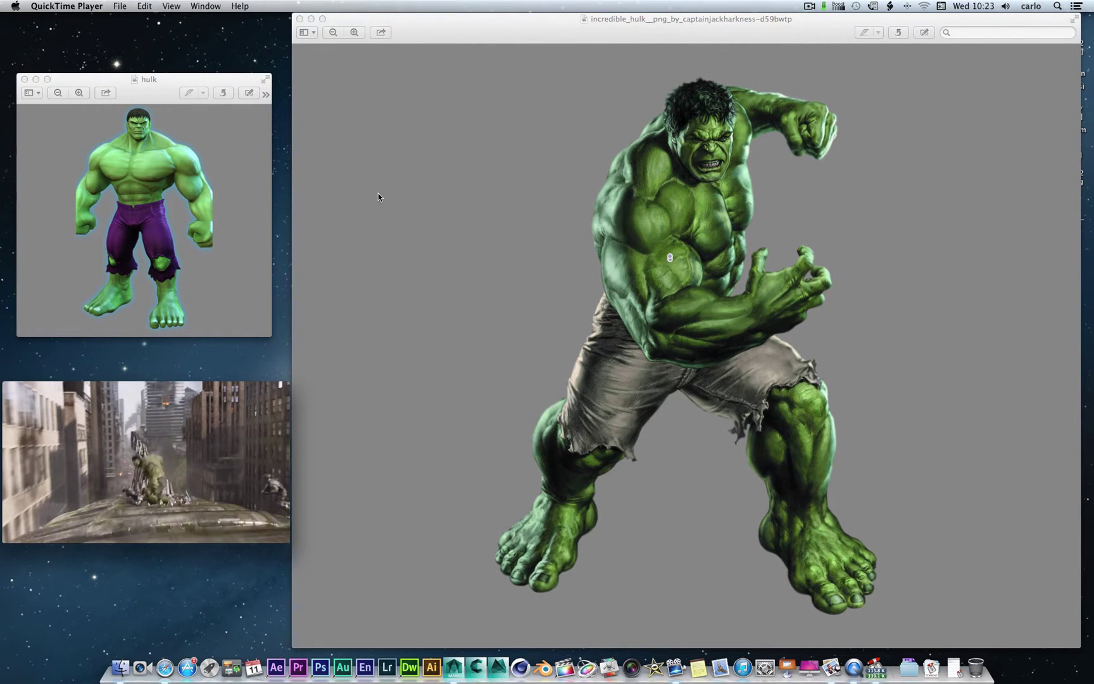
key("super+Tab")
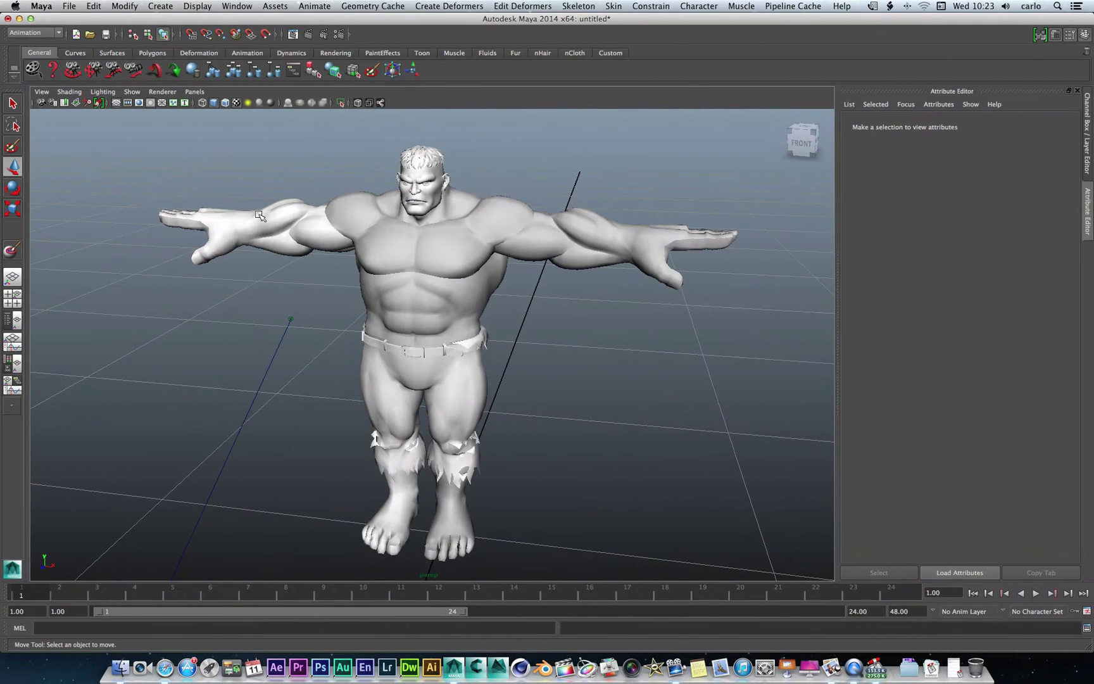
Assign a new Blinn material to the Hulk mesh that covers the torso, left arm and left foot.
right_click(438, 266)
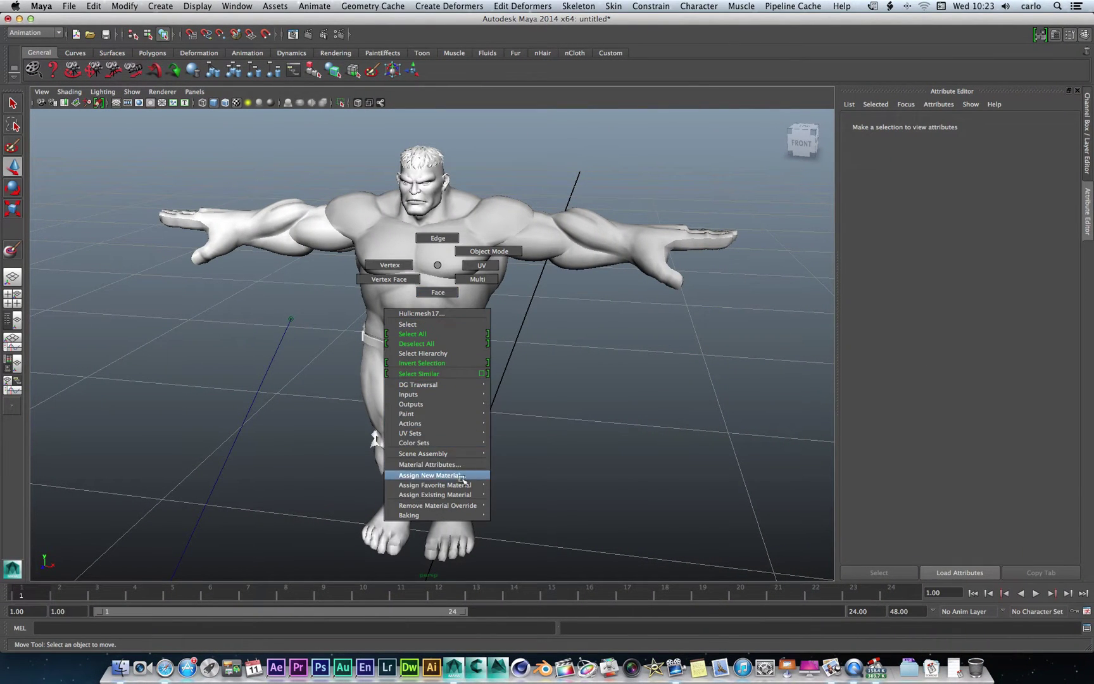
mouse_move(466, 484)
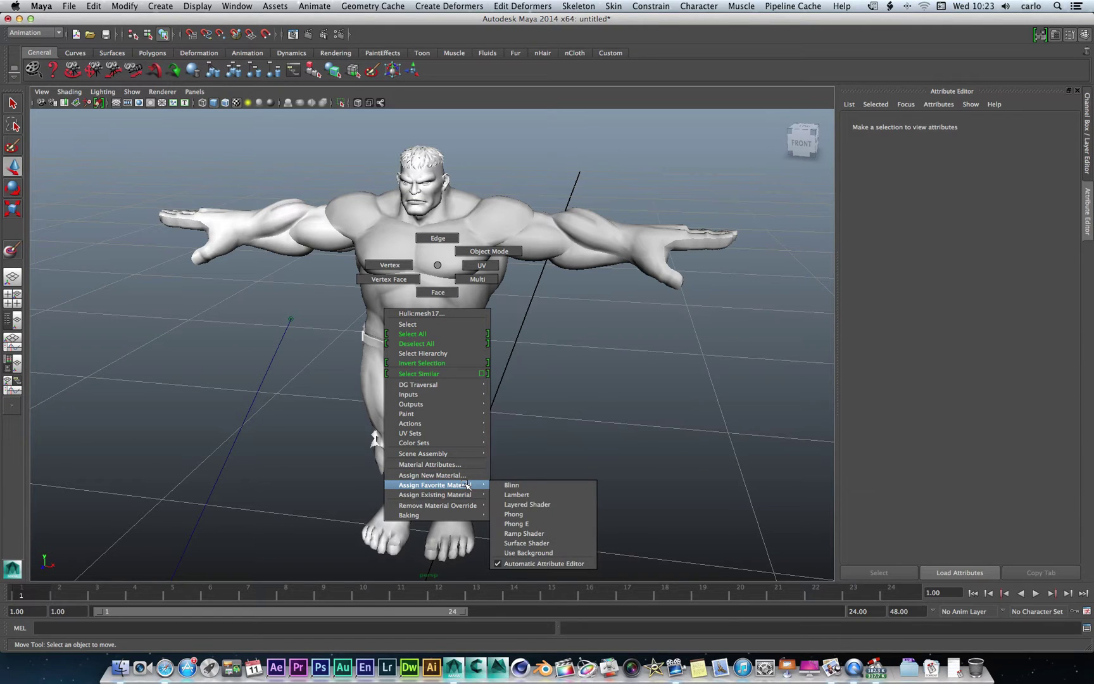
left_click(512, 485)
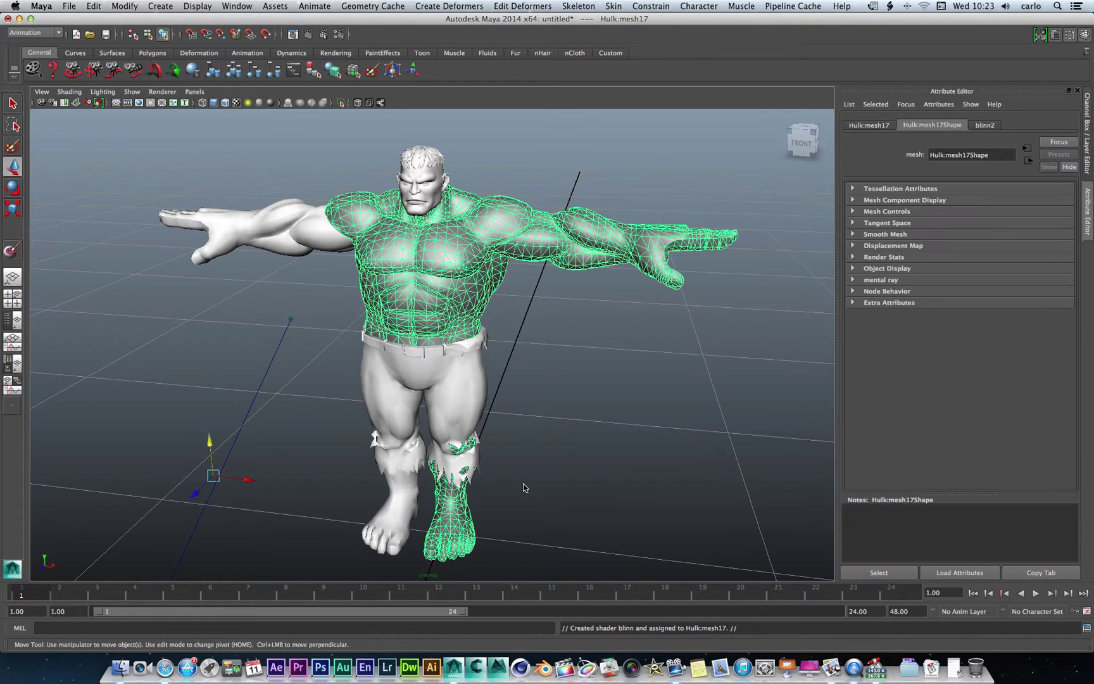
scroll(525, 309, "up", 5)
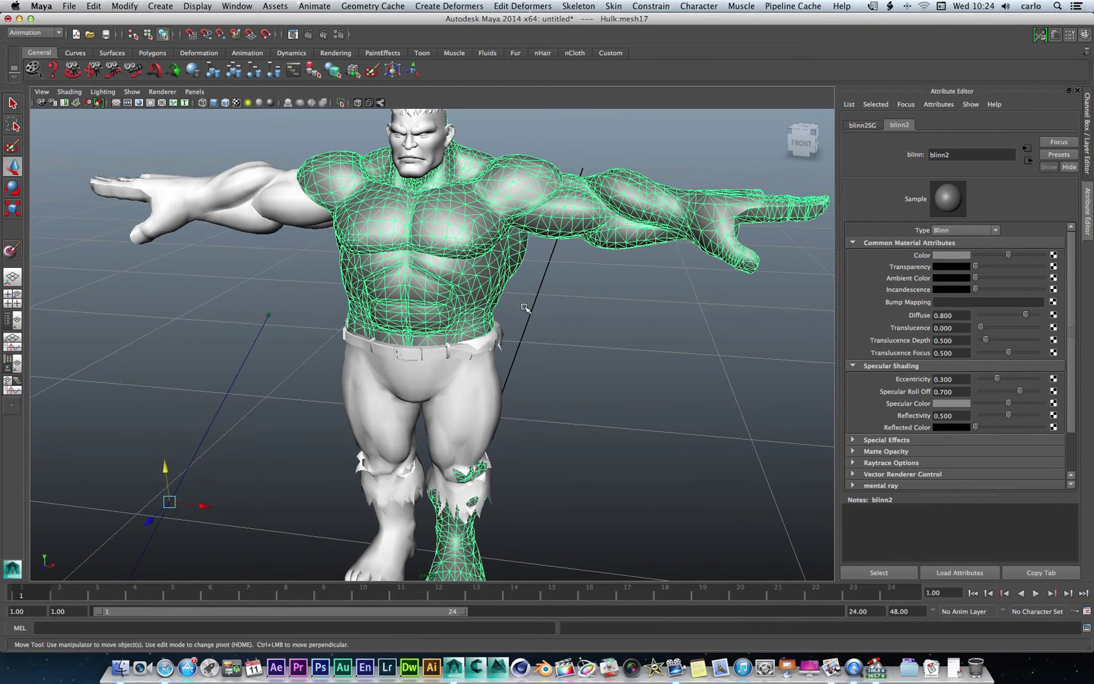
left_click(525, 310)
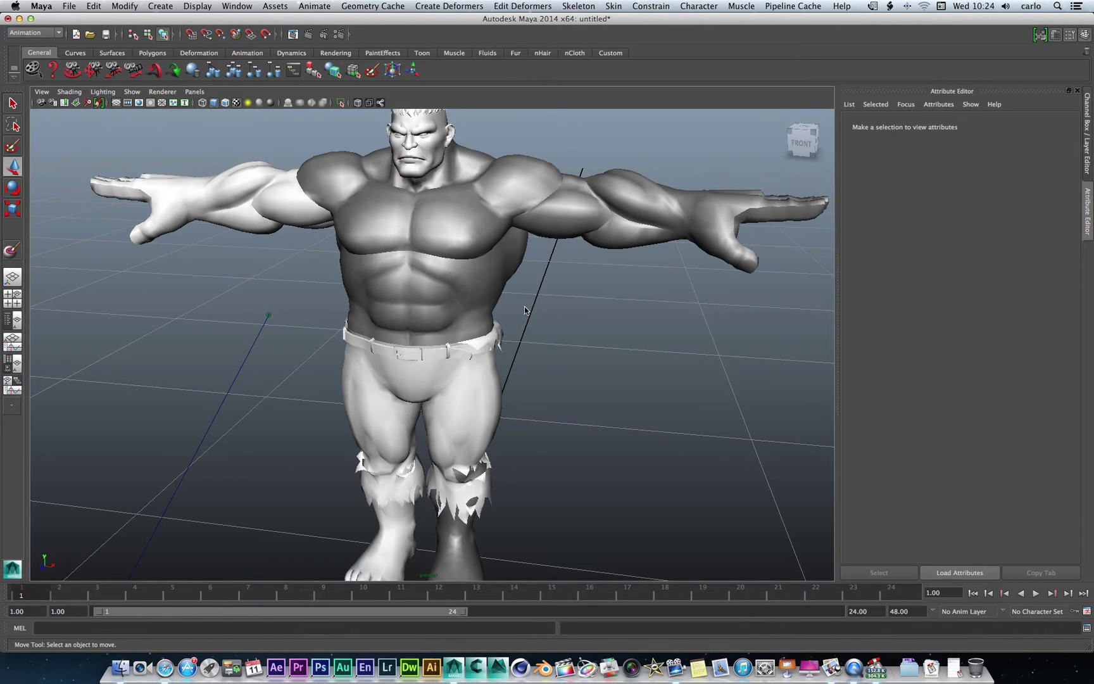
Set the torso material's color to a dark green with hue about 112, saturation 0.627 and value 0.275.
left_click(398, 241)
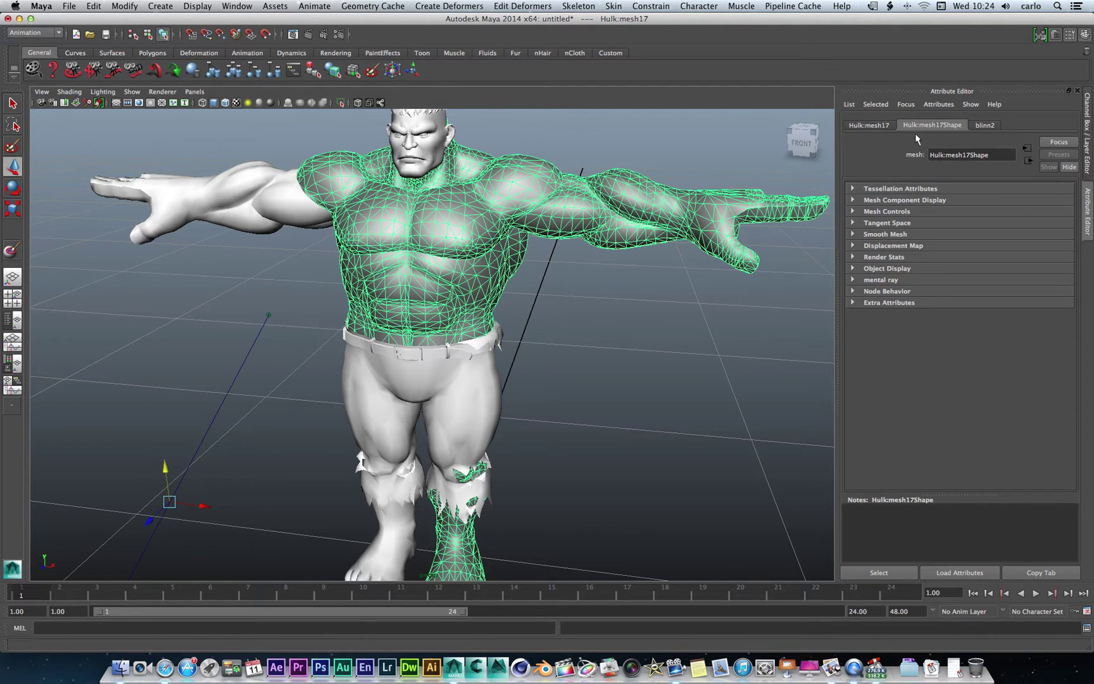
left_click(985, 125)
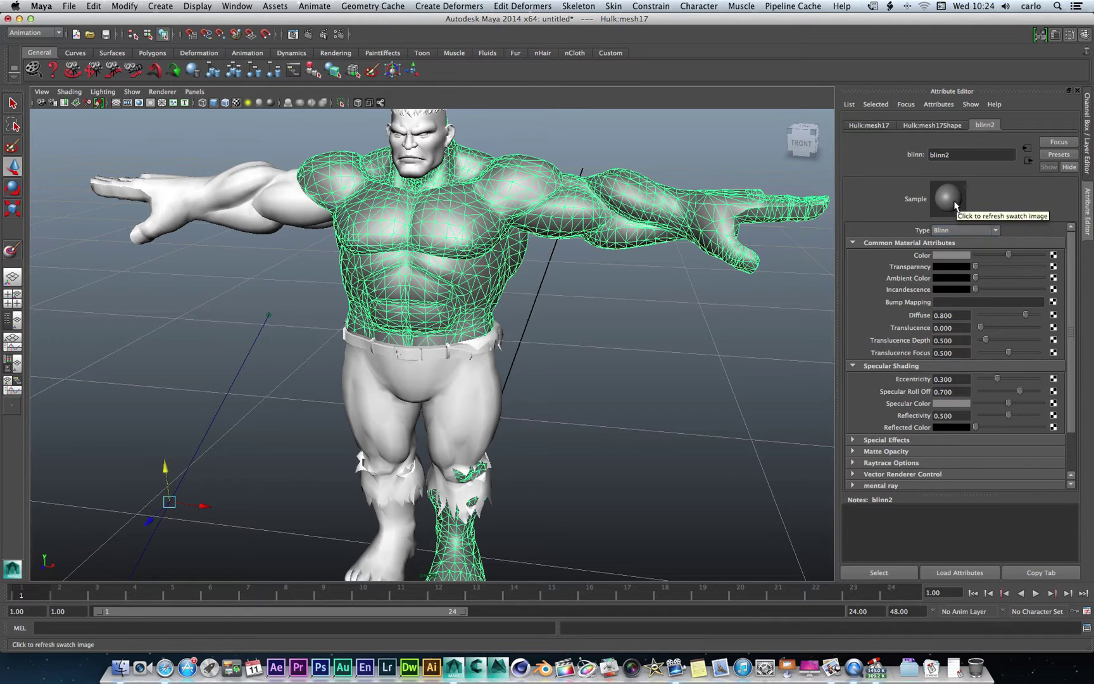
left_click(949, 256)
mouse_move(1022, 222)
left_mouse_down()
mouse_move(1017, 246)
mouse_move(1036, 241)
left_mouse_up()
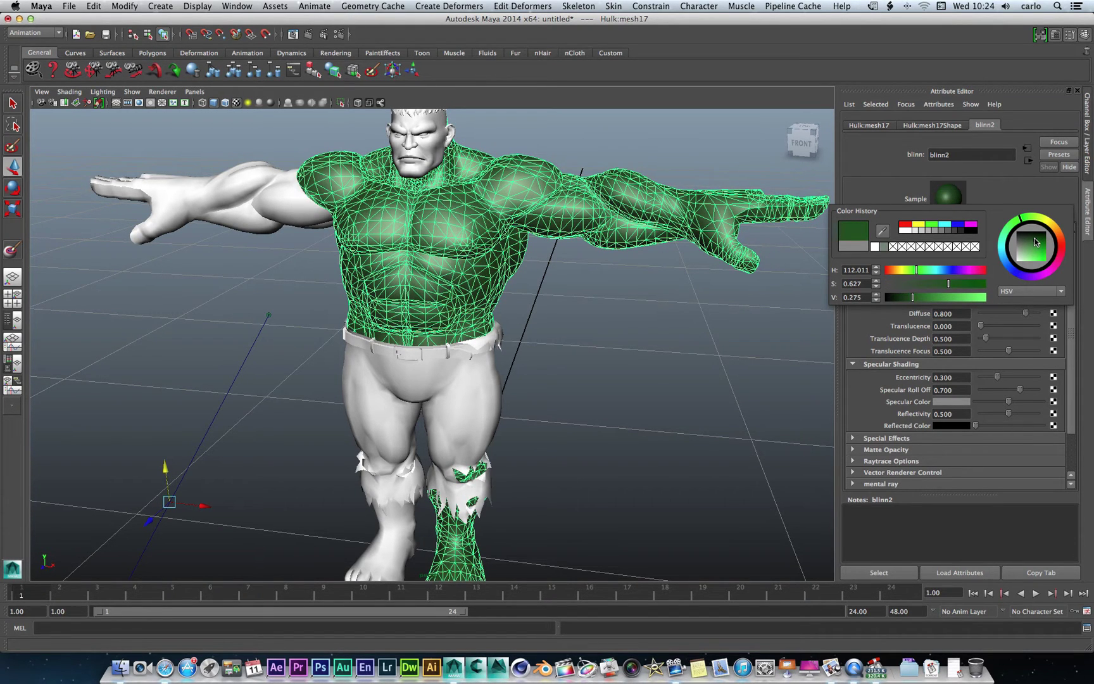
left_click(631, 292)
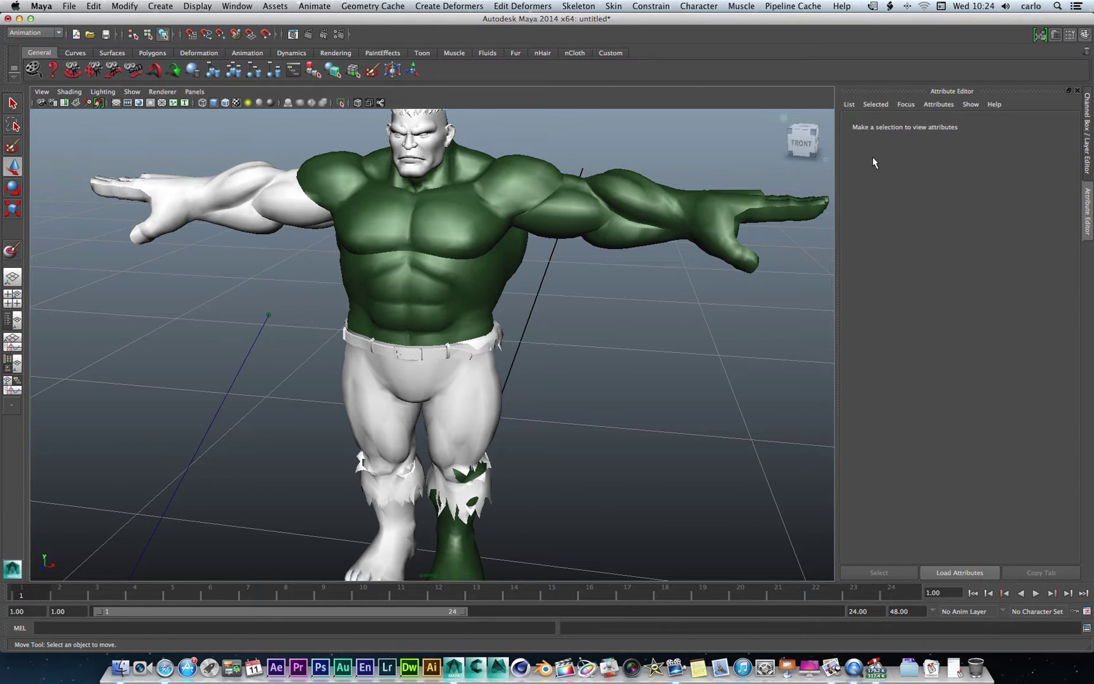
Brighten the torso material's color to a medium green.
left_click(491, 224)
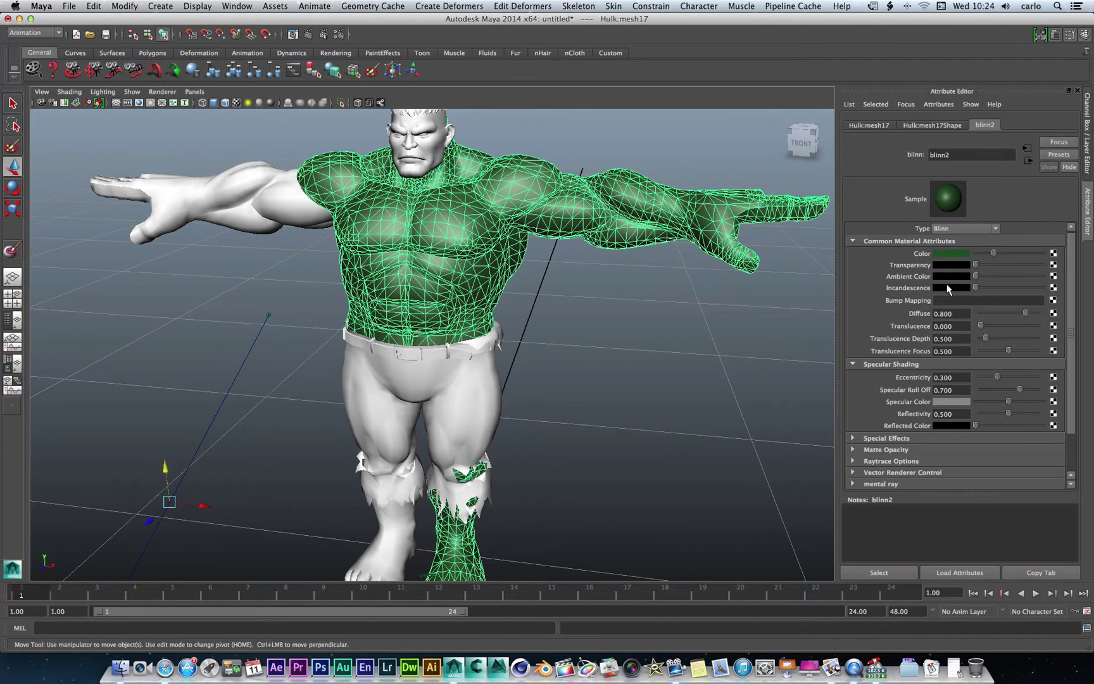
left_click(958, 254)
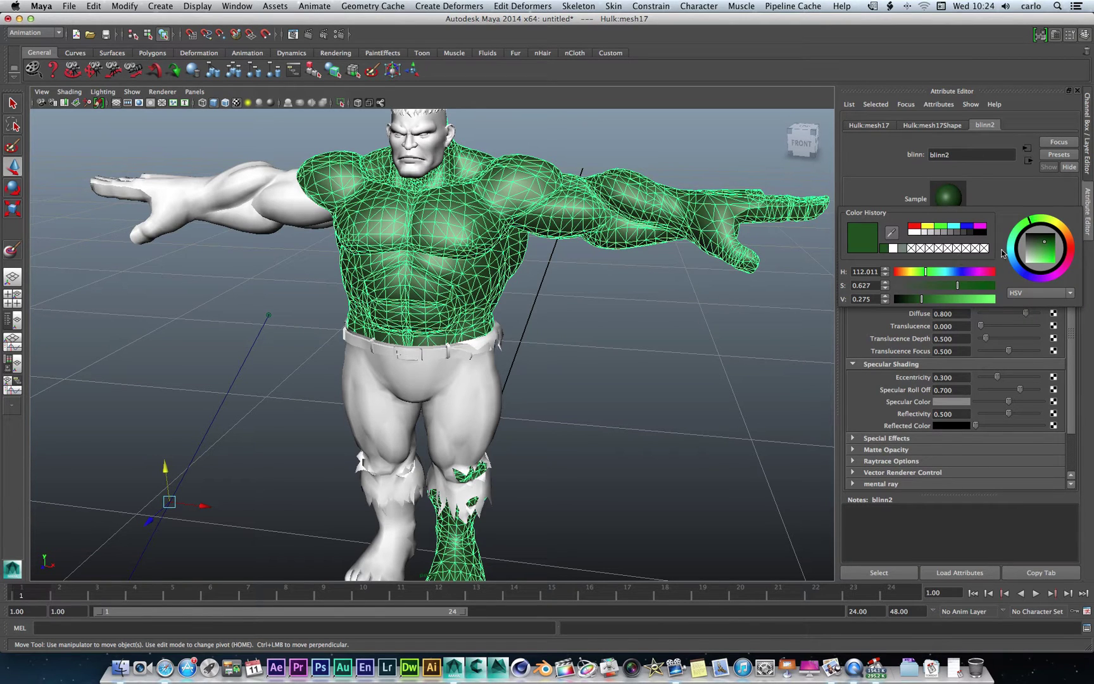
left_click_drag(1045, 245, 1043, 250)
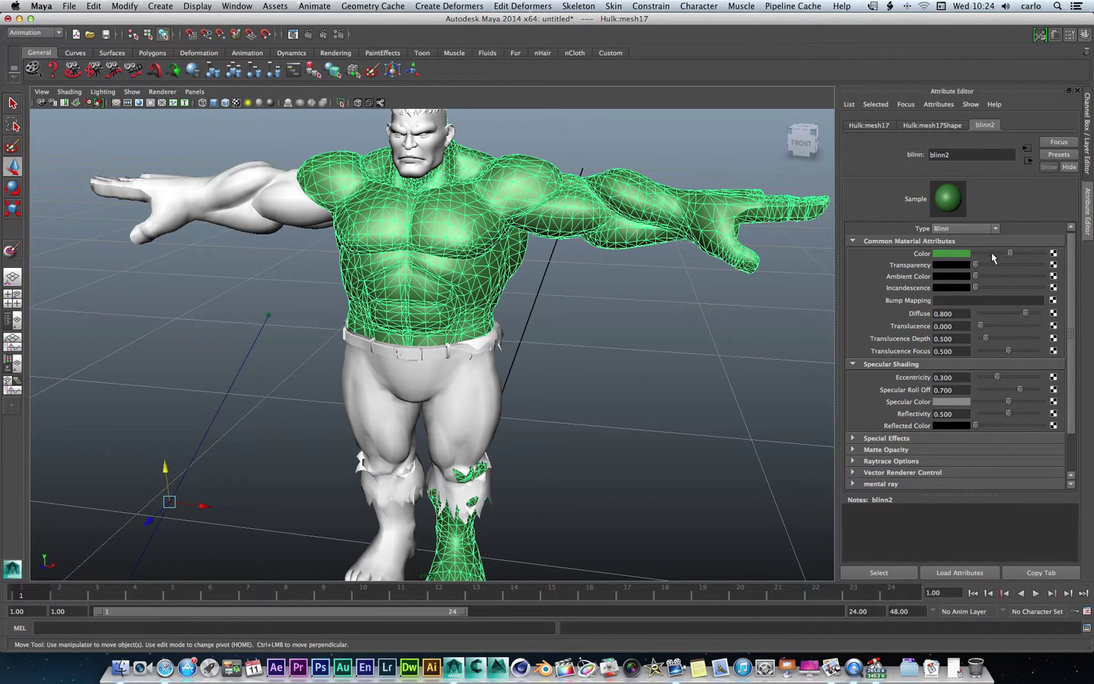
left_click(600, 330)
Assign a new Blinn material to the white mesh of the Hulk's right arm and foot.
scroll(577, 330, "up", 10)
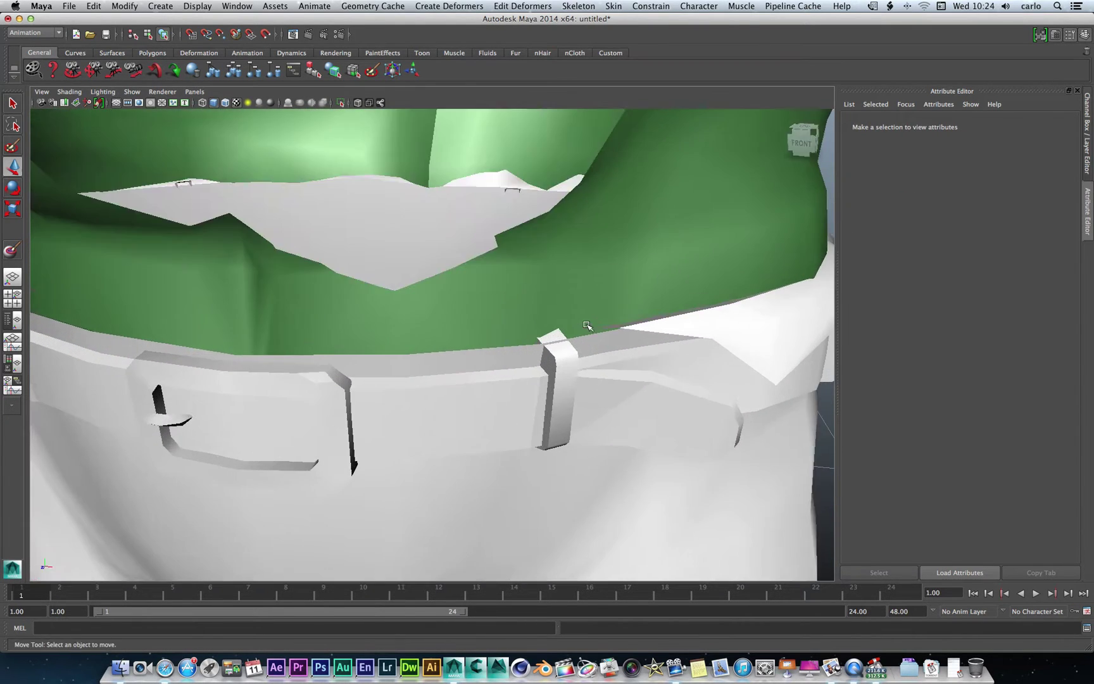
scroll(585, 326, "down", 15)
scroll(587, 325, "down", 3)
scroll(588, 325, "up", 4)
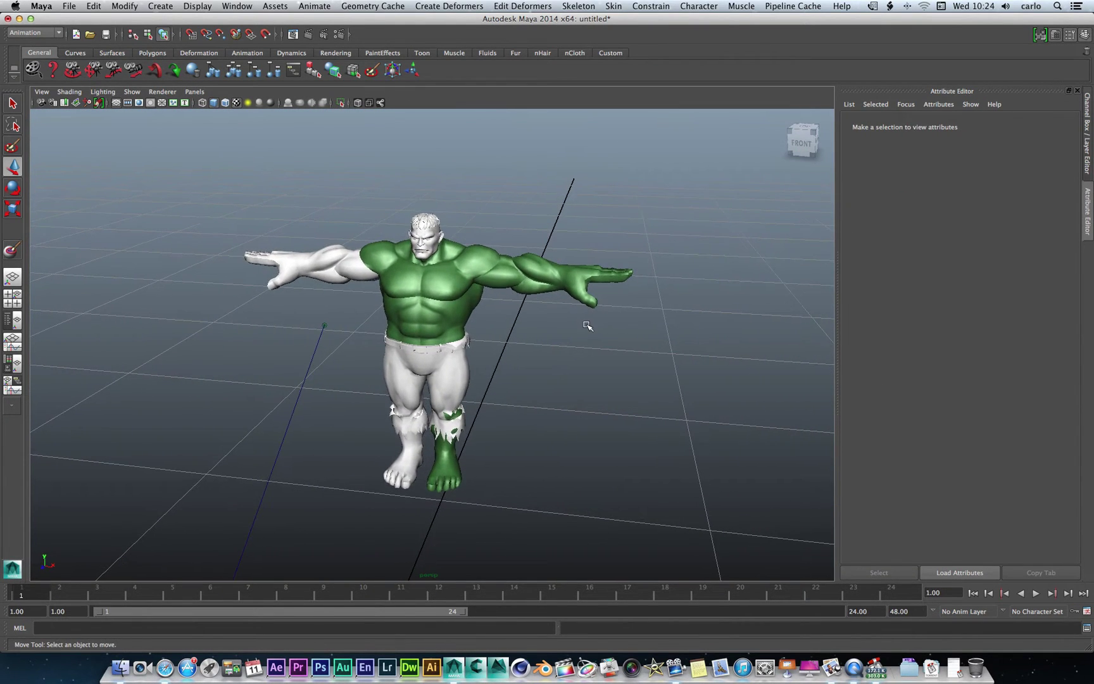
scroll(588, 325, "up", 2)
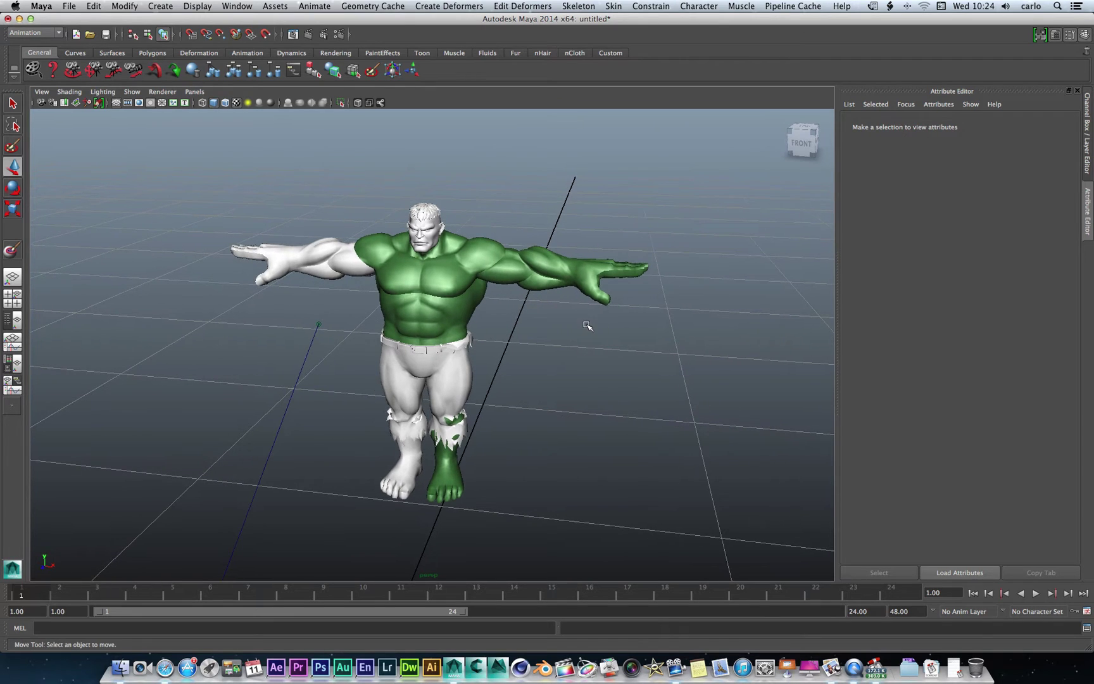
left_click(310, 260)
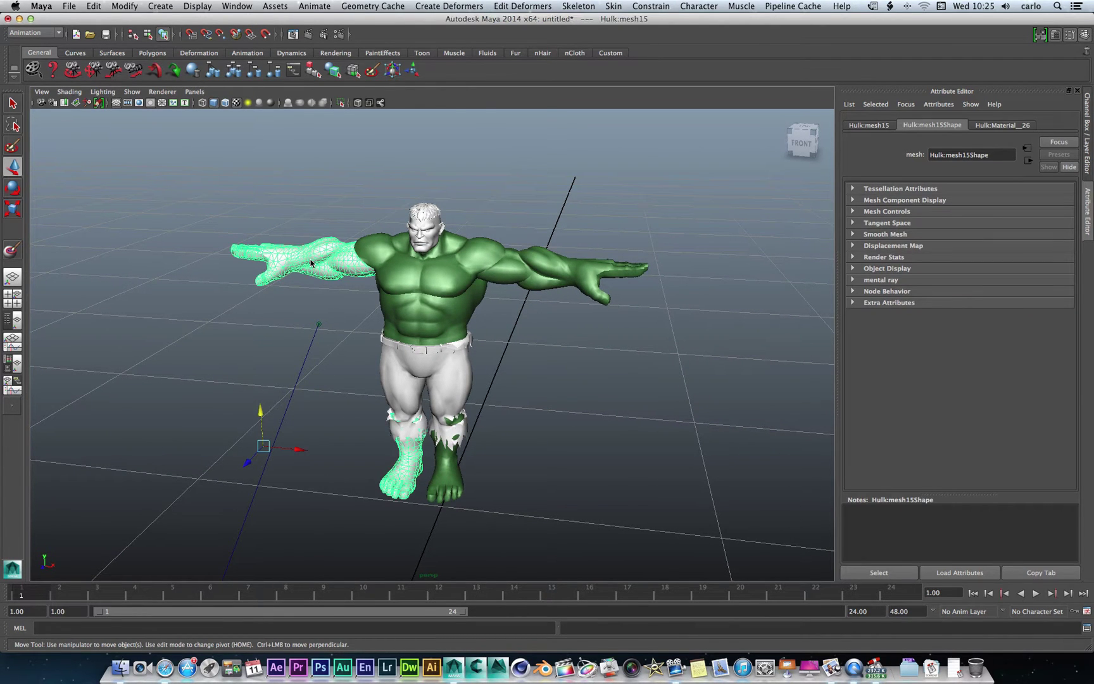
right_click_drag(311, 262, 335, 478)
right_click_drag(324, 263, 391, 485)
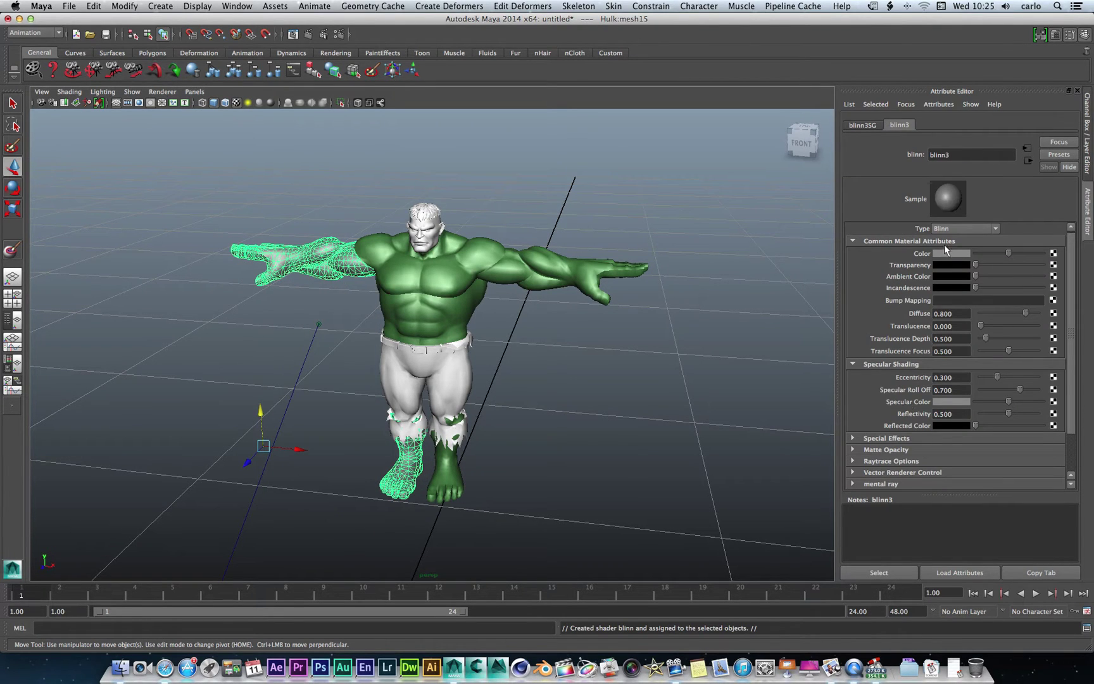
Set the color of the right arm and foot's Blinn material to a dark green.
left_click(950, 253)
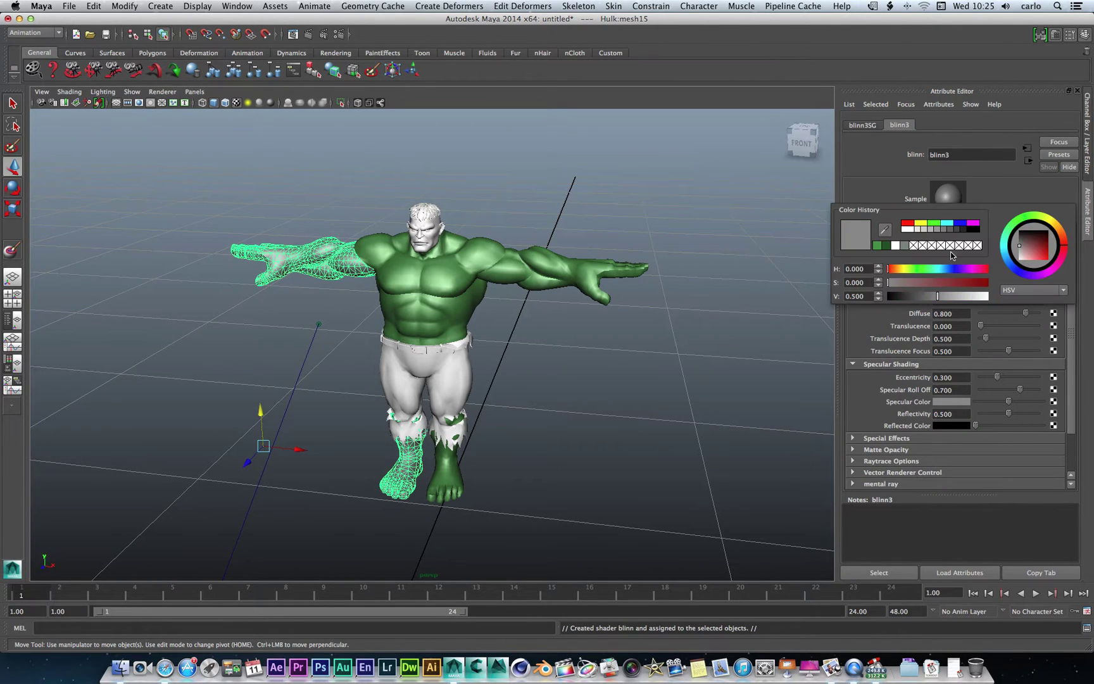
left_click(1020, 219)
left_click_drag(1020, 245, 1033, 238)
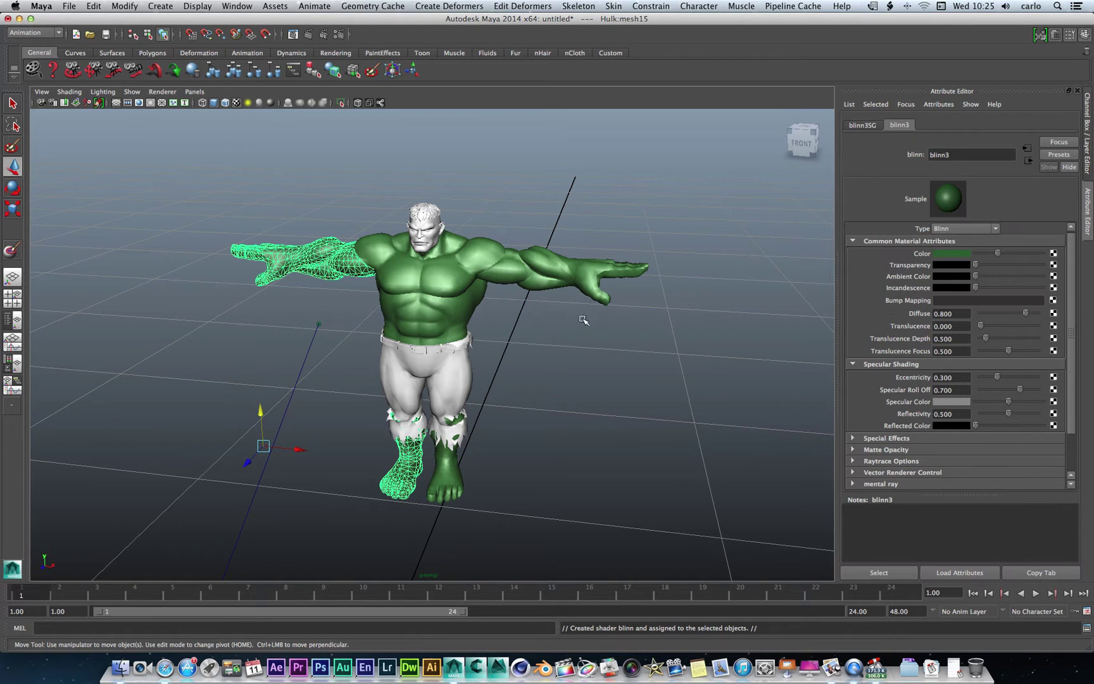
left_click(480, 318)
scroll(422, 305, "up", 5)
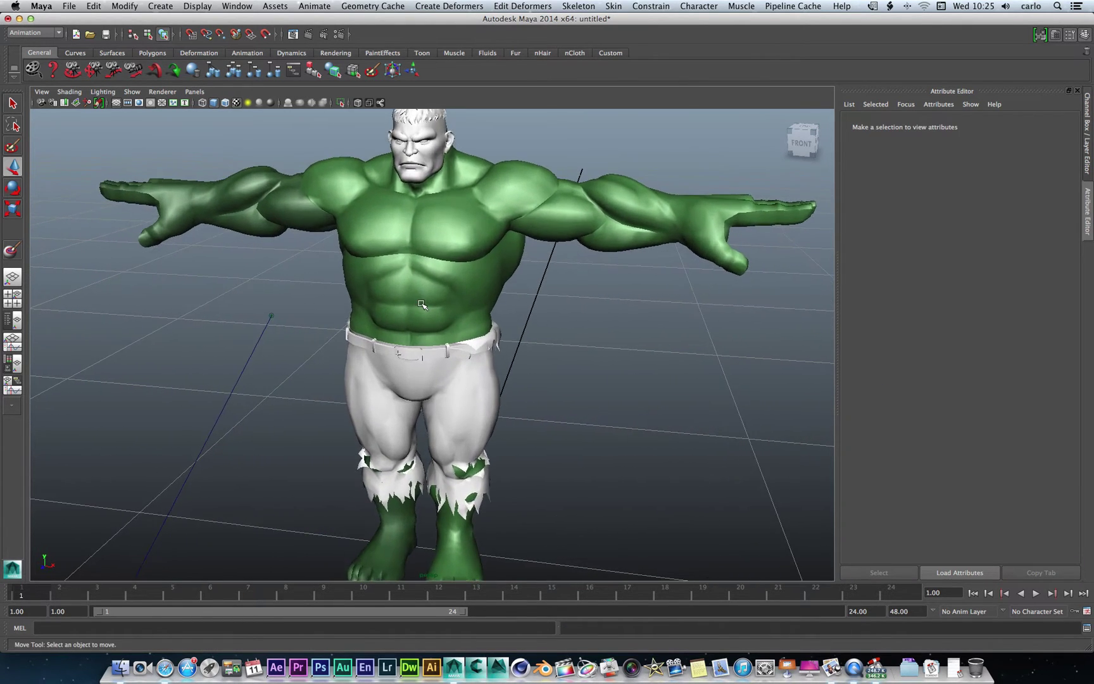
Assign another new Blinn to the right arm and foot mesh, colored dark green with hue about 127, saturation 0.549 and value 0.314.
left_click(276, 205)
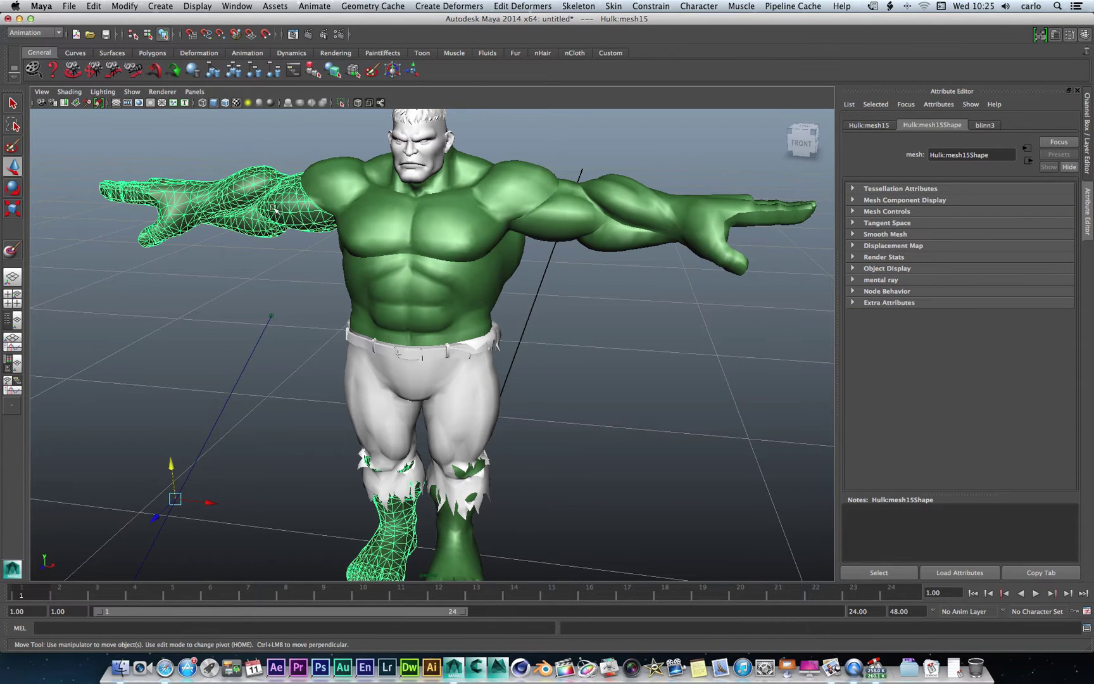
right_click_drag(273, 208, 347, 428)
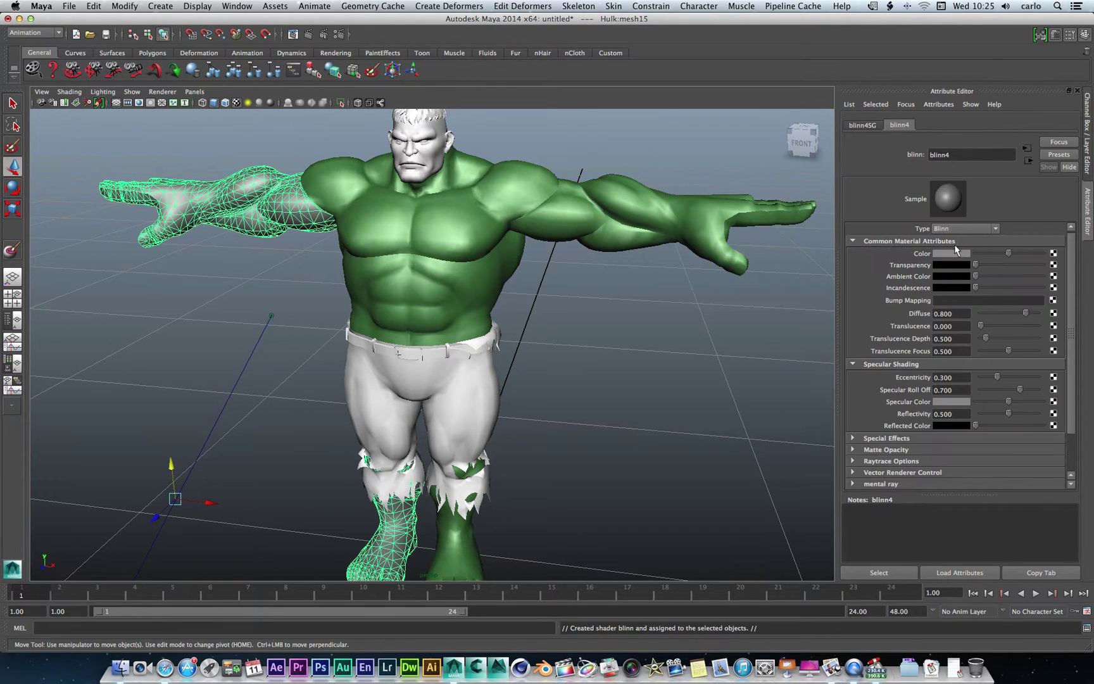
left_click(952, 253)
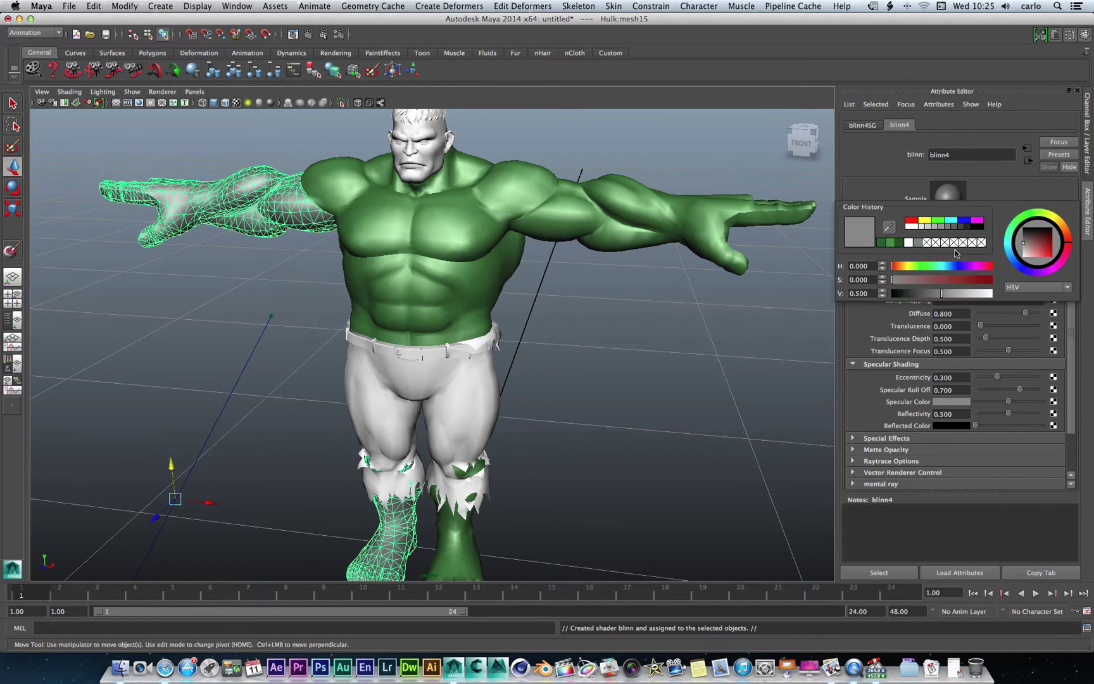
left_click(1020, 219)
left_click_drag(1023, 246, 1039, 239)
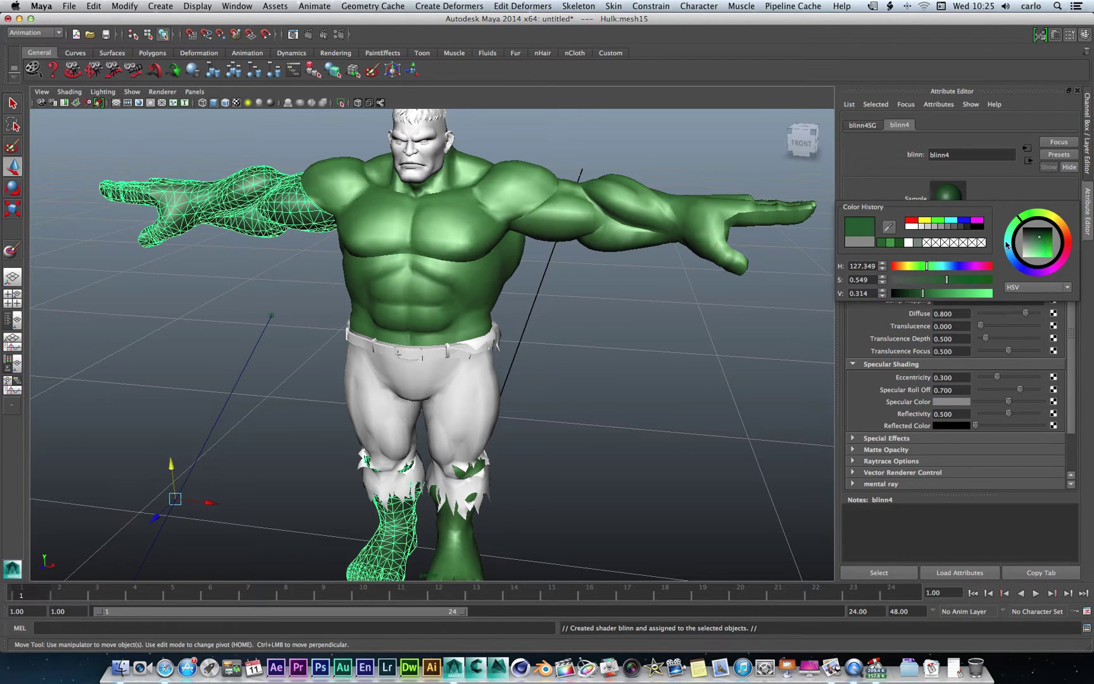
left_click(652, 288)
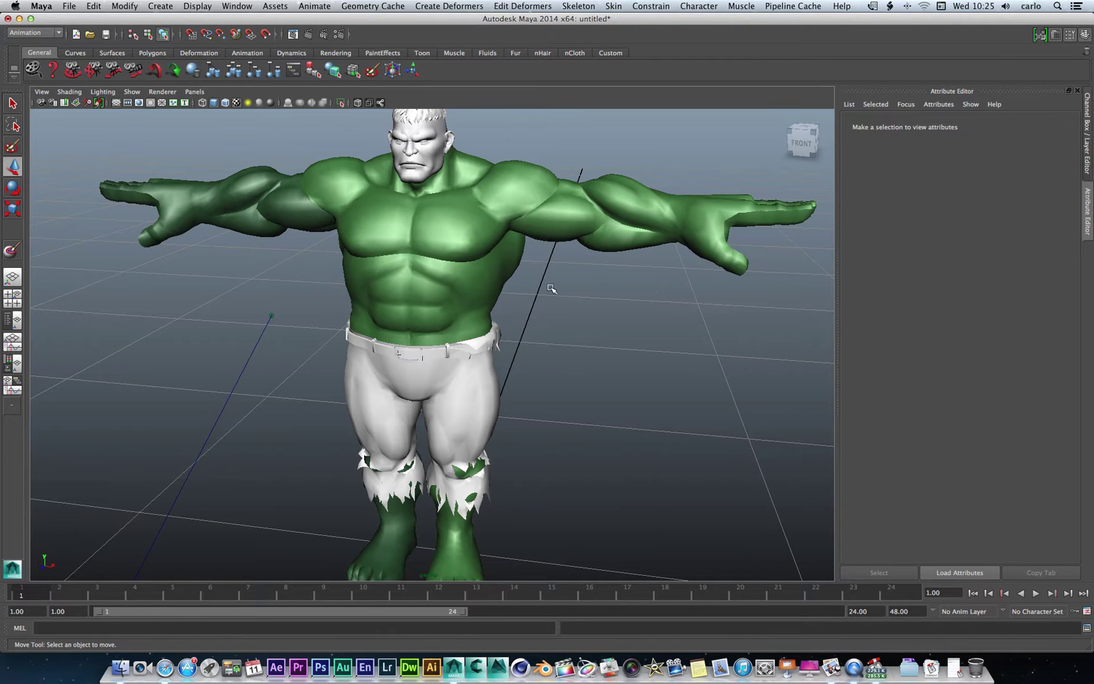
Check the Hulk reference pictures, return to Maya and assign a new Lambert material to the torn trousers mesh.
left_click(803, 143)
mouse_move(831, 145)
left_mouse_down()
mouse_move(831, 166)
mouse_move(830, 139)
mouse_move(810, 141)
mouse_move(820, 141)
left_mouse_up()
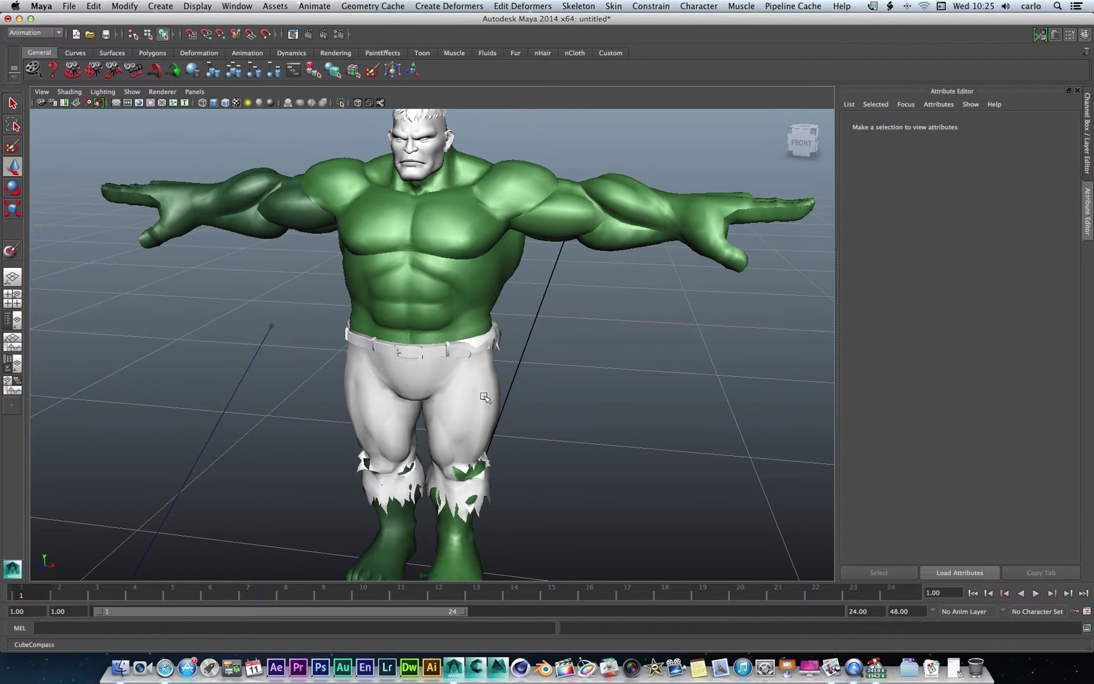
key("ctrl+Right")
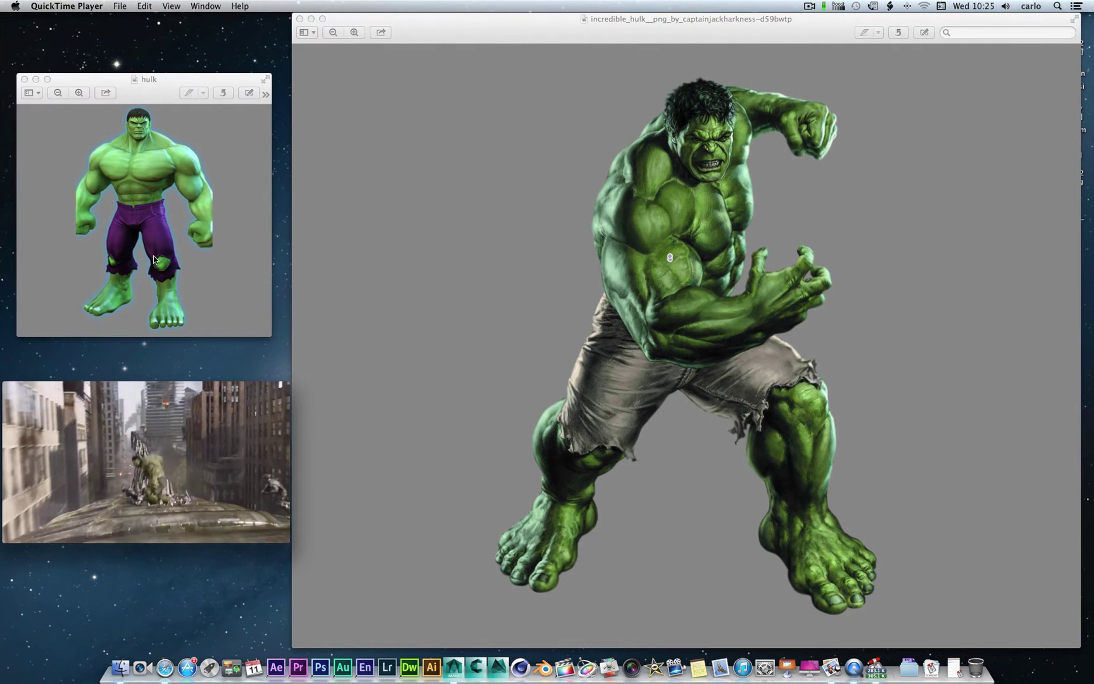
key("ctrl+Left")
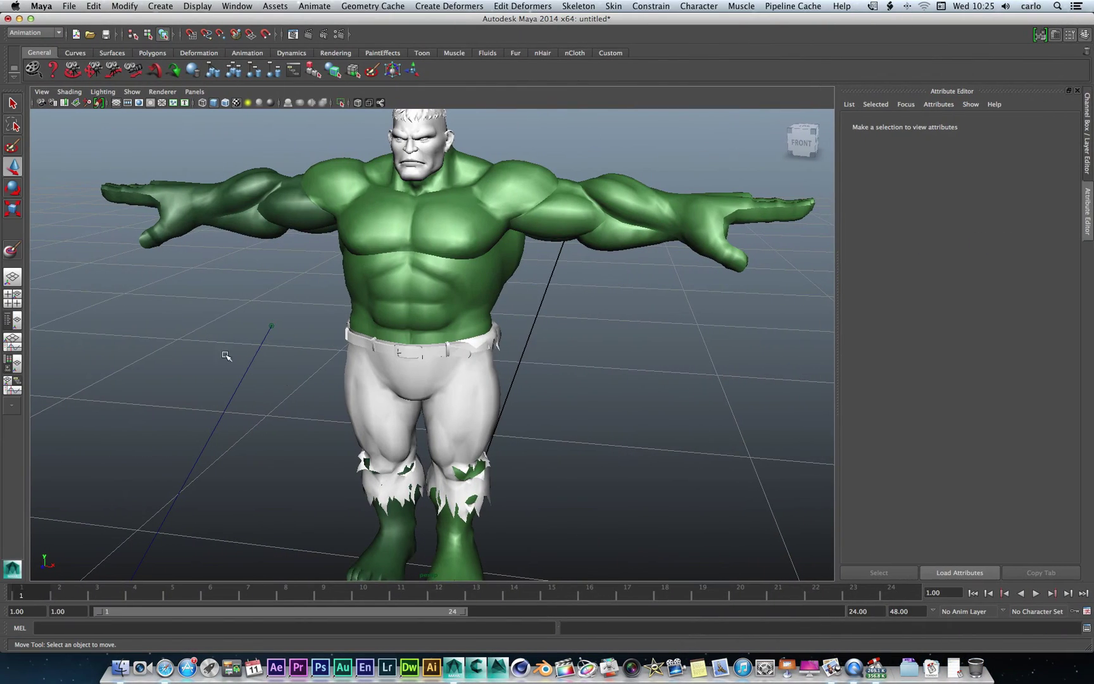
left_click(465, 430)
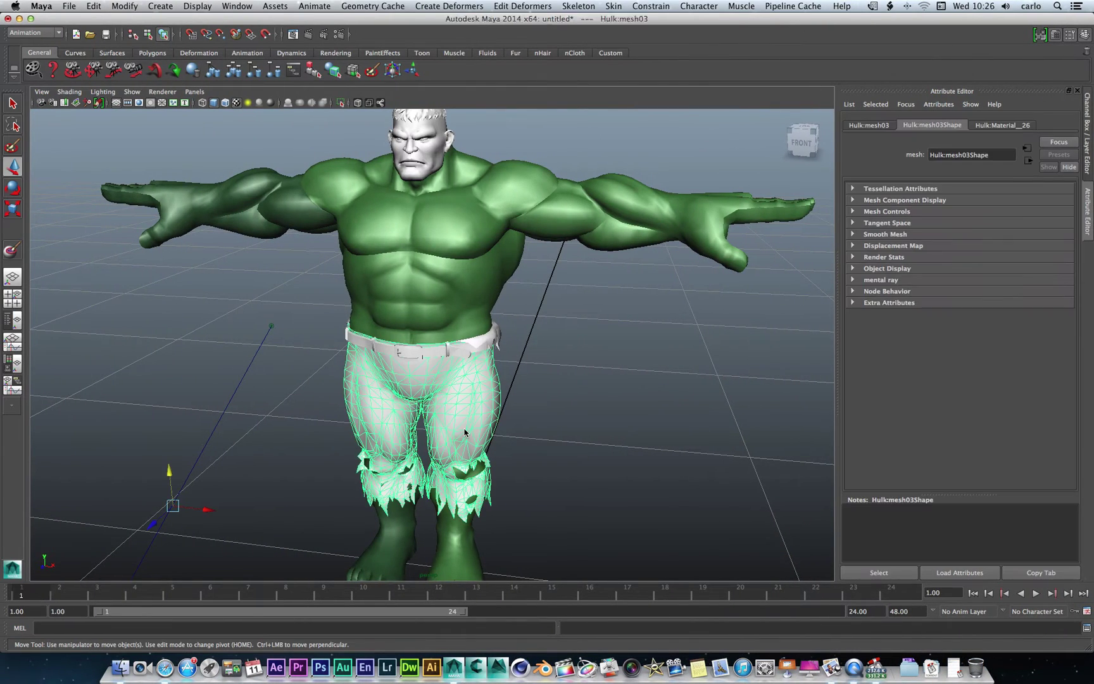
right_click(464, 428)
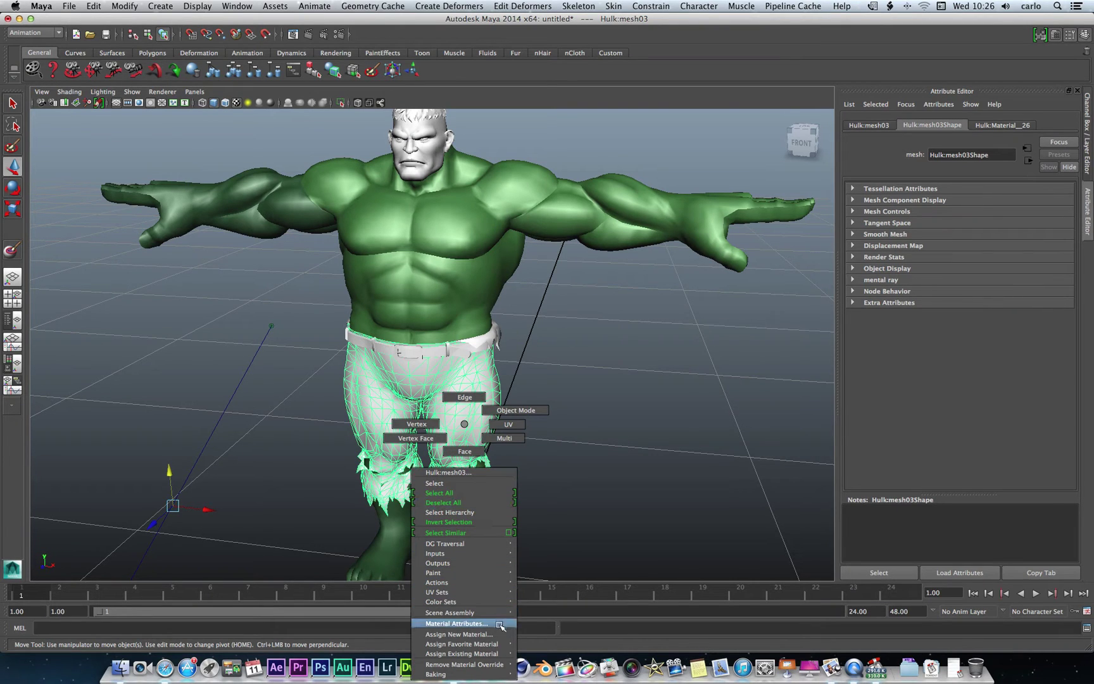
mouse_move(505, 645)
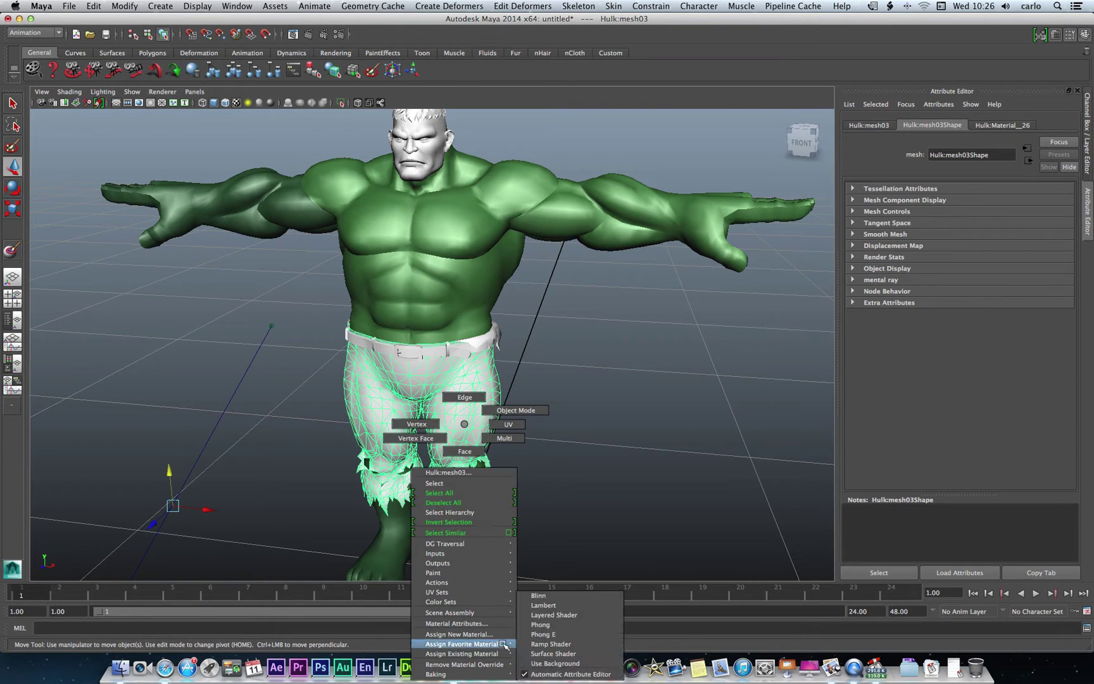
left_click(560, 605)
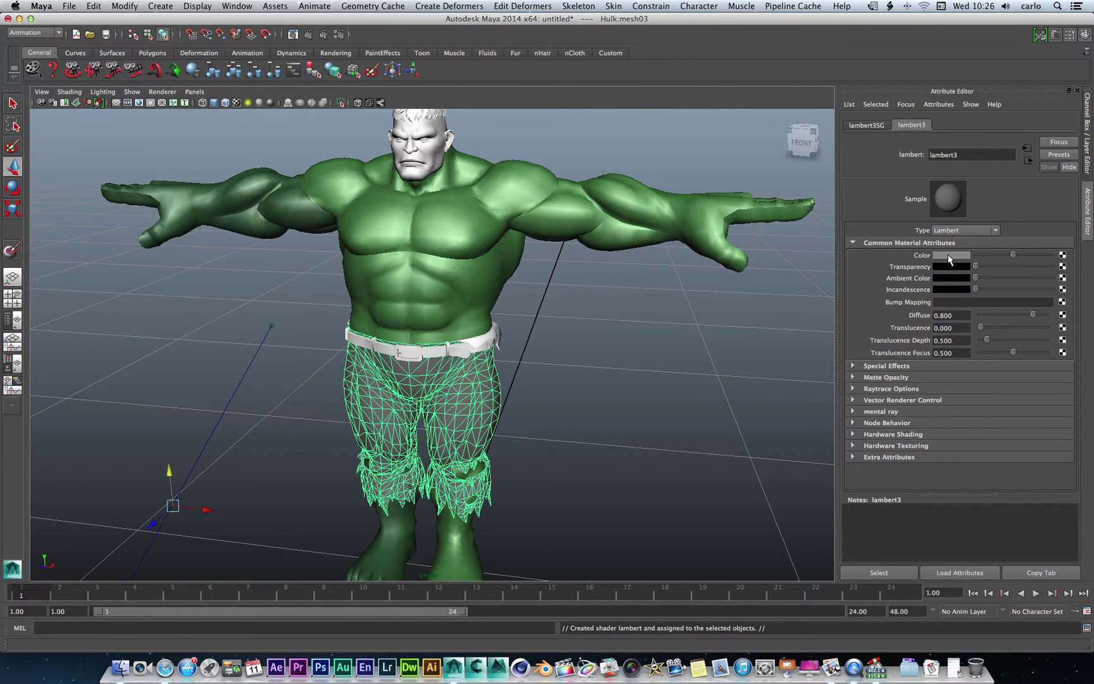
Set the trousers' Lambert color to a muted dark purple and view the model from behind.
left_click(947, 254)
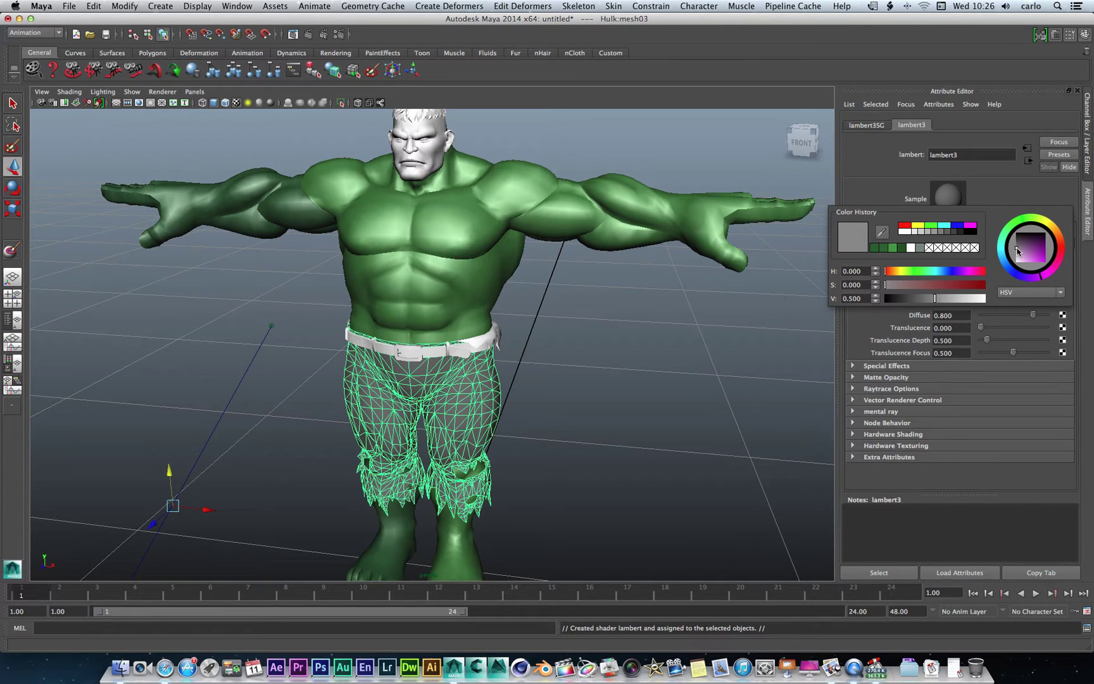
left_click_drag(1018, 250, 1026, 245)
left_click(566, 430)
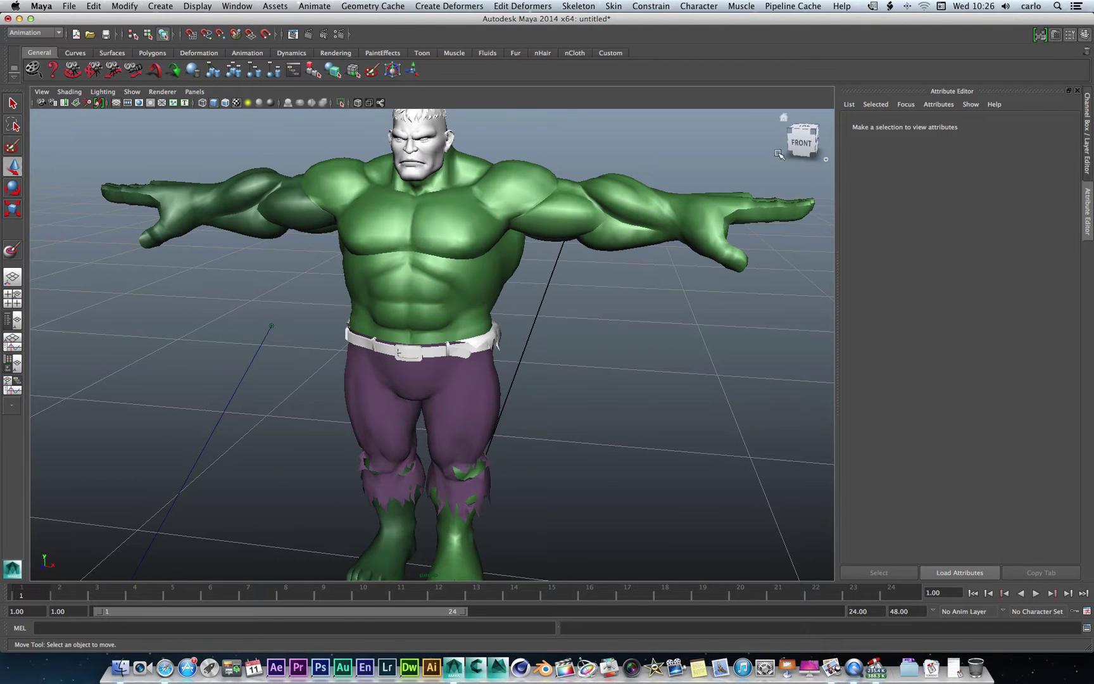
left_click_drag(798, 142, 718, 156)
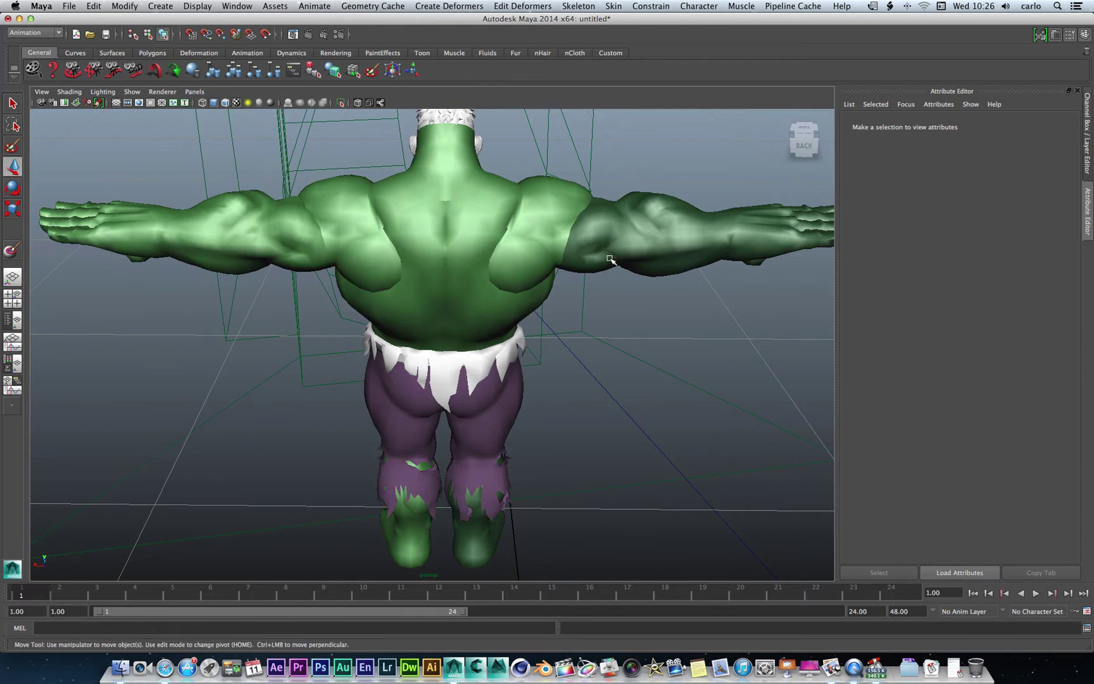
Assign a new Blinn to the right arm and foot mesh, colored green with hue about 128, saturation 0.549 and value 0.431.
left_click(610, 258)
right_click_drag(611, 259, 682, 483)
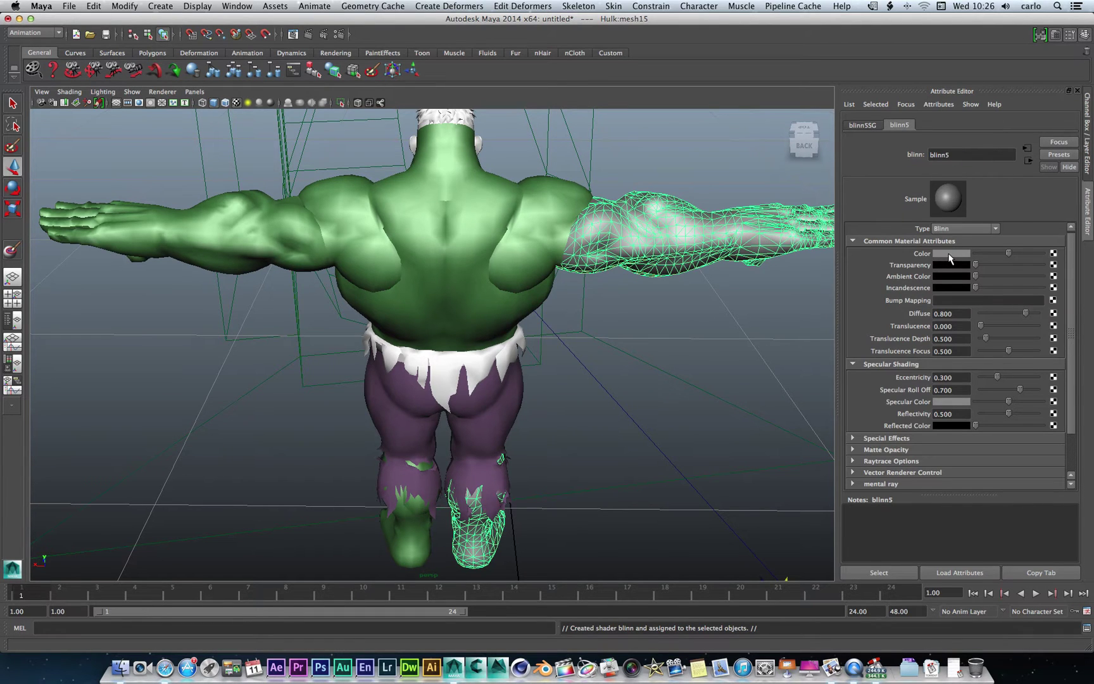
left_click(949, 255)
left_click(1013, 225)
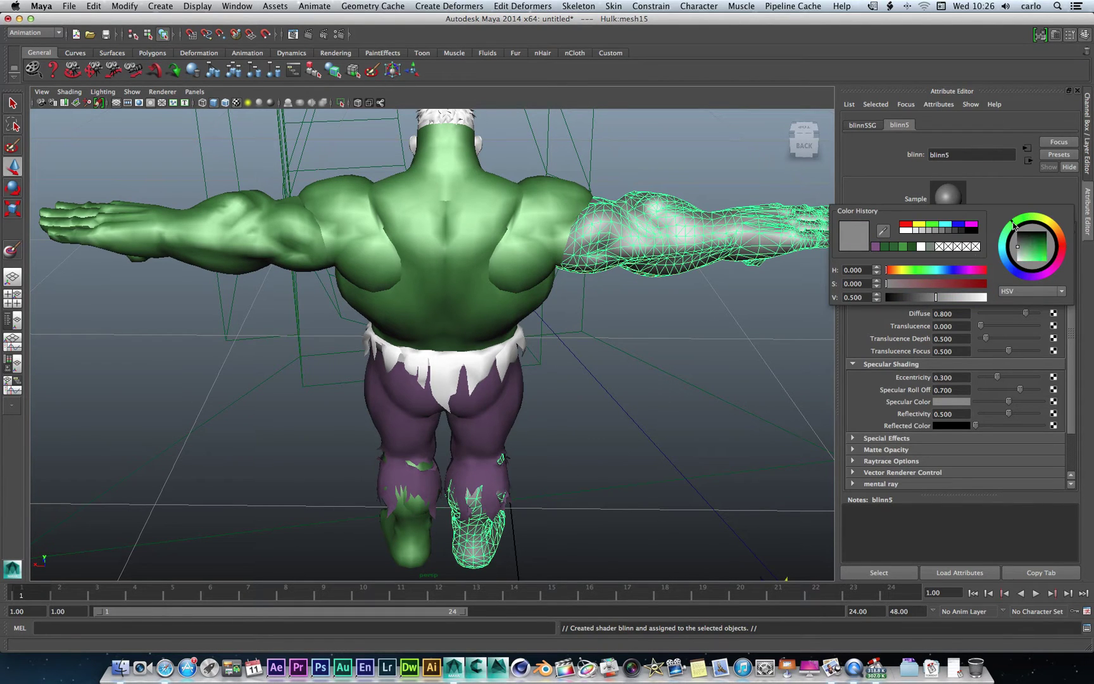
mouse_move(1019, 250)
left_mouse_down()
mouse_move(1026, 235)
mouse_move(1027, 254)
mouse_move(1039, 243)
mouse_move(1030, 256)
mouse_move(1032, 242)
left_mouse_up()
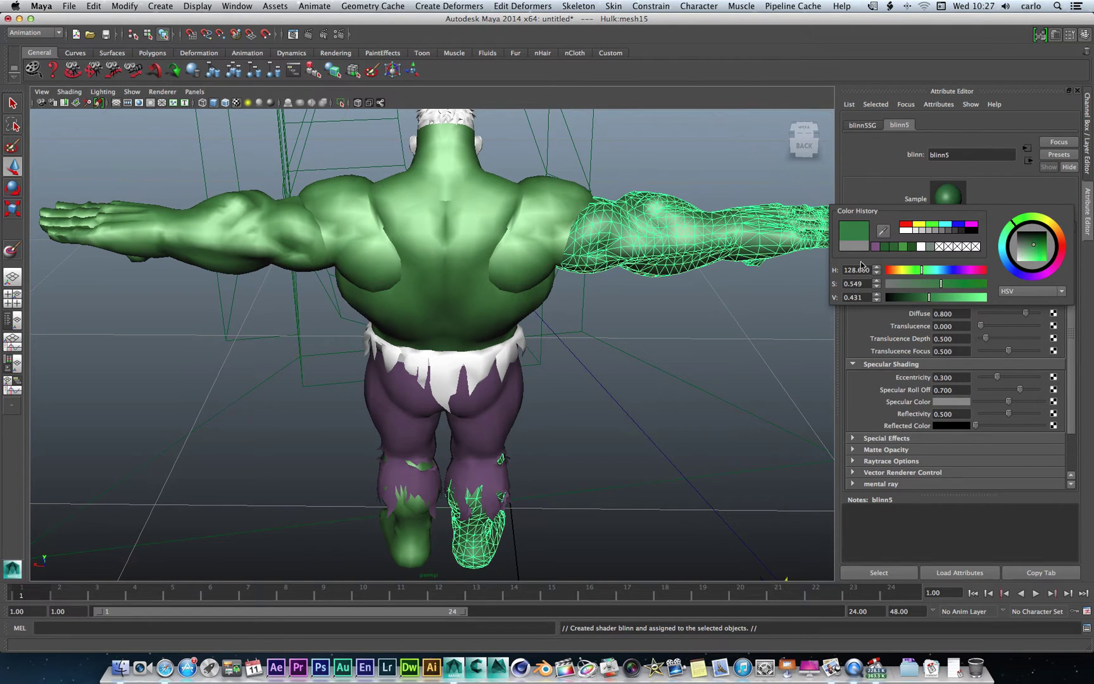
left_click(698, 289)
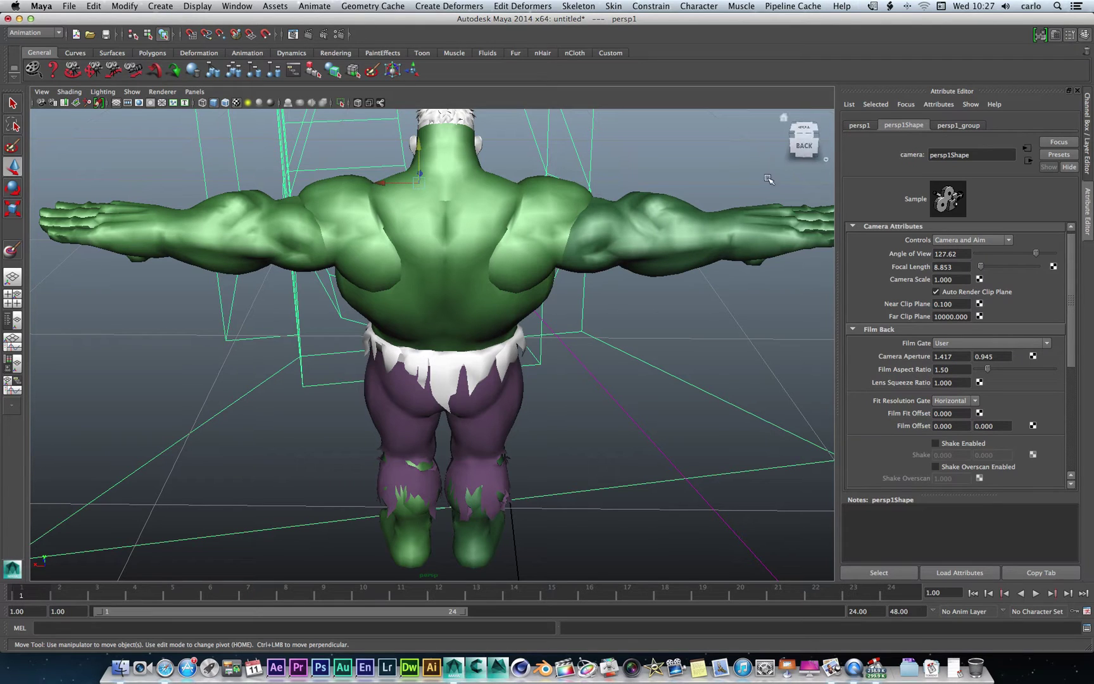
Try to assign a new Lambert with a dark purple color to the torn cloth at the back of the waist.
left_click_drag(808, 140, 811, 143)
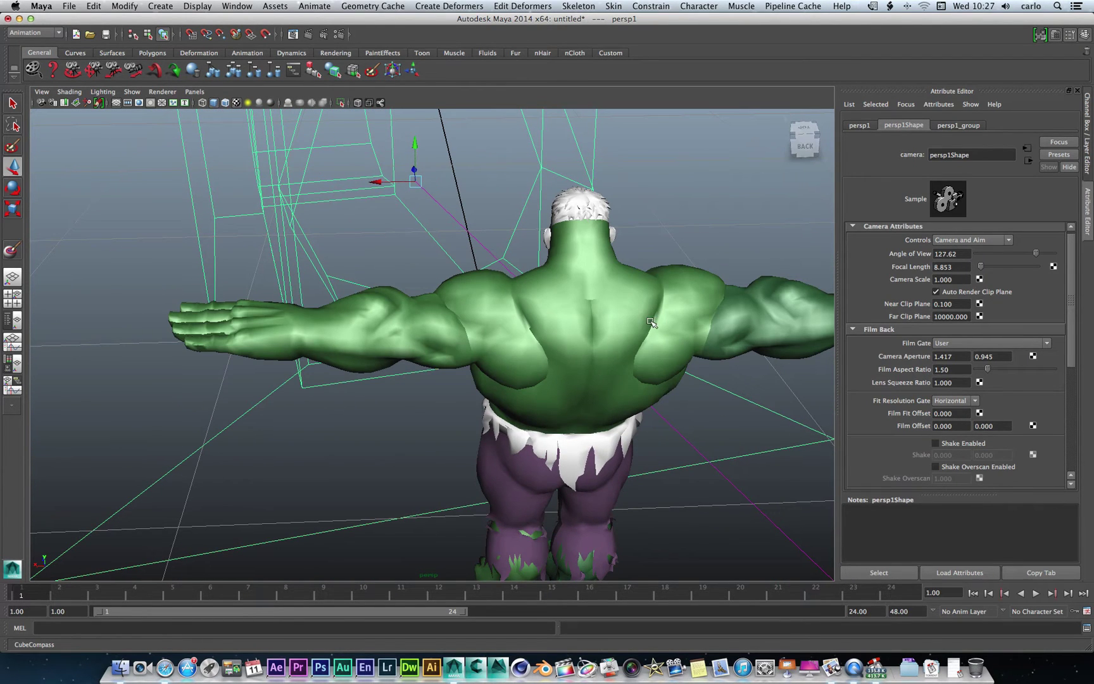
right_click_drag(573, 467, 595, 635)
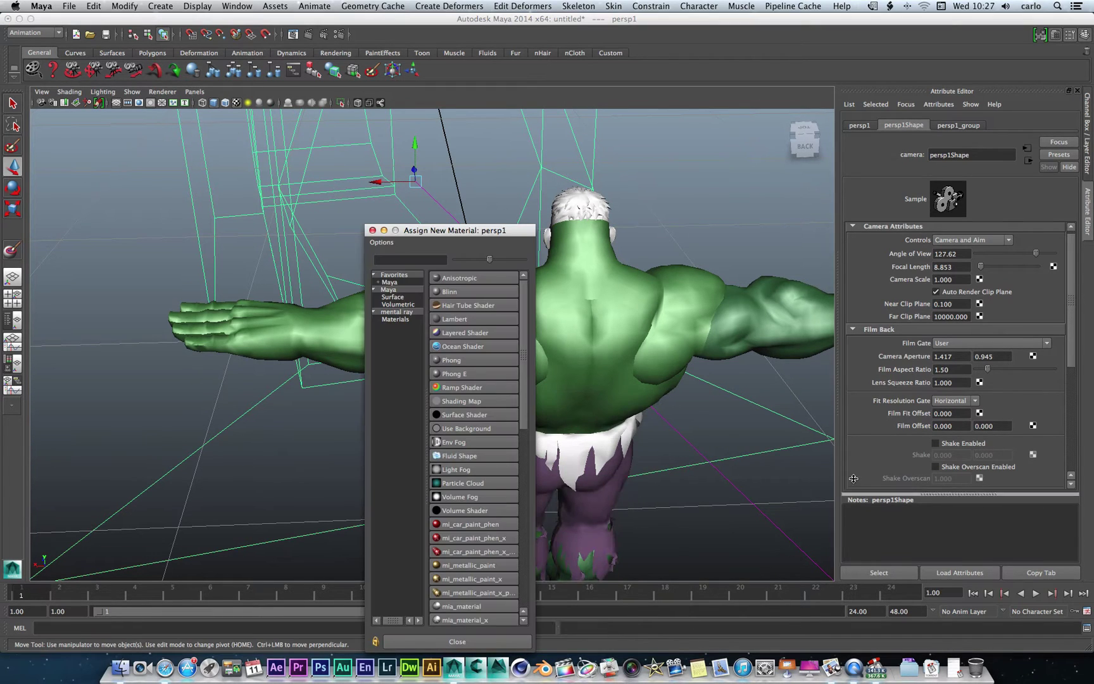
left_click(457, 318)
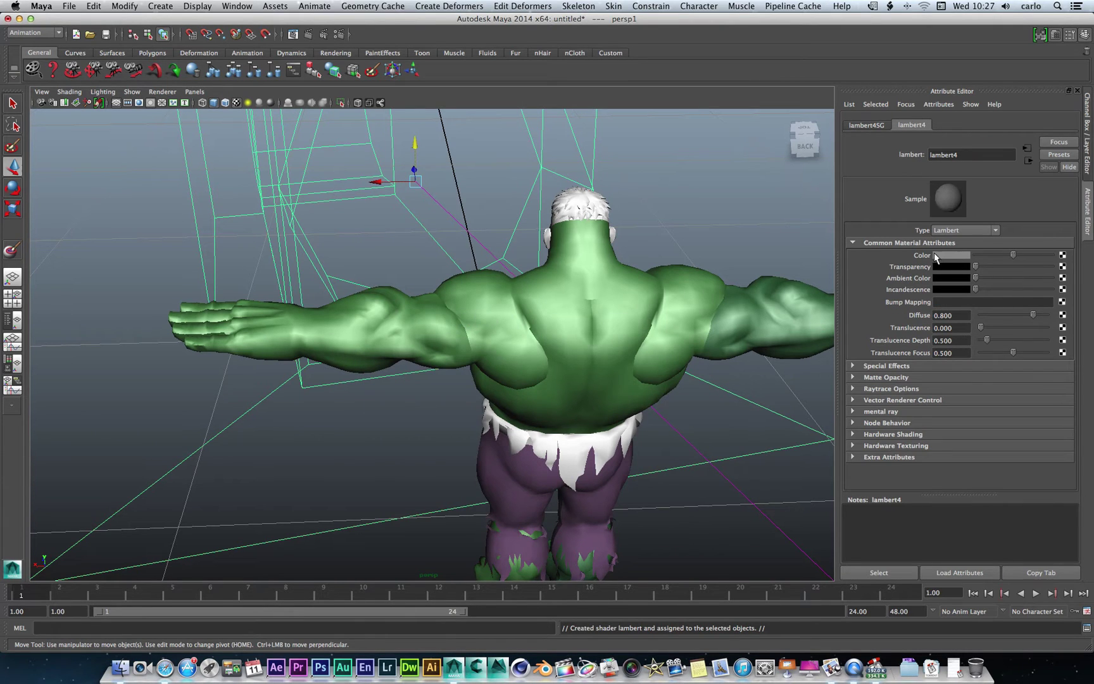
left_click(957, 254)
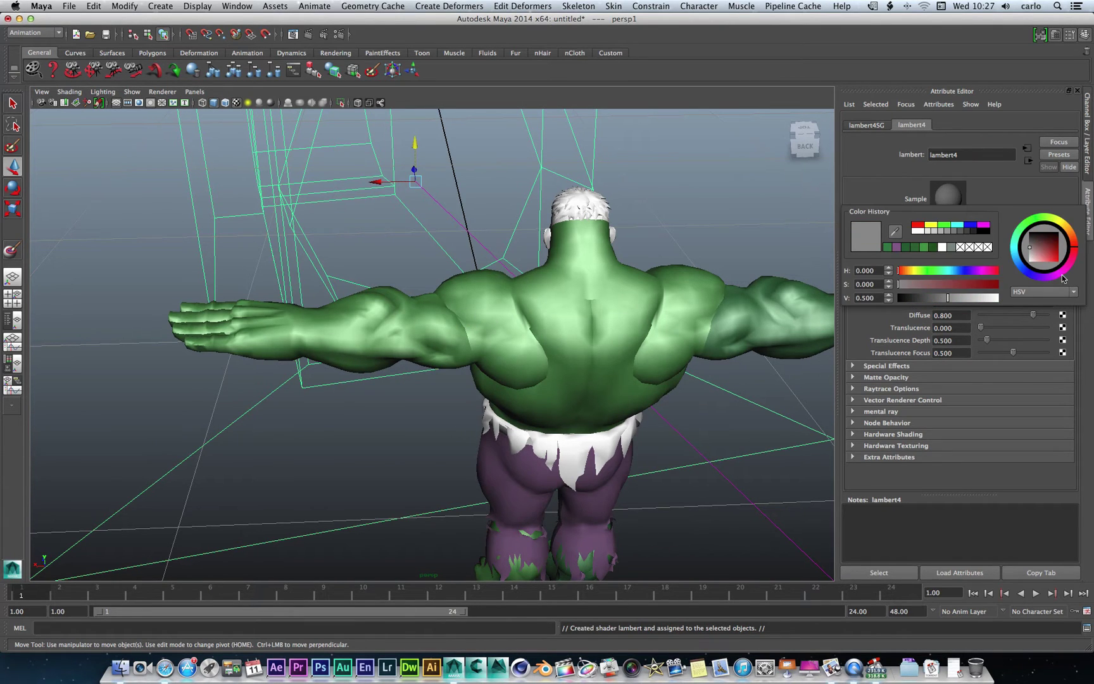
left_click_drag(1025, 247, 1041, 244)
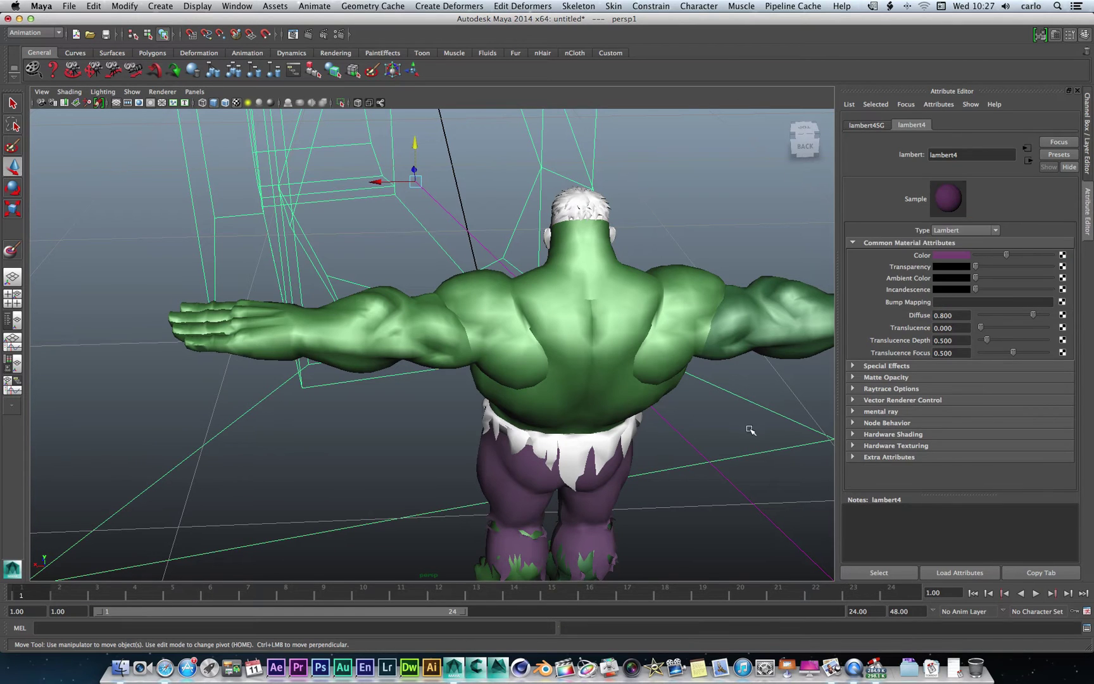
Assign a new Lambert to the torn cloth mesh around the back of the waist and color it muted purple.
left_click(581, 441)
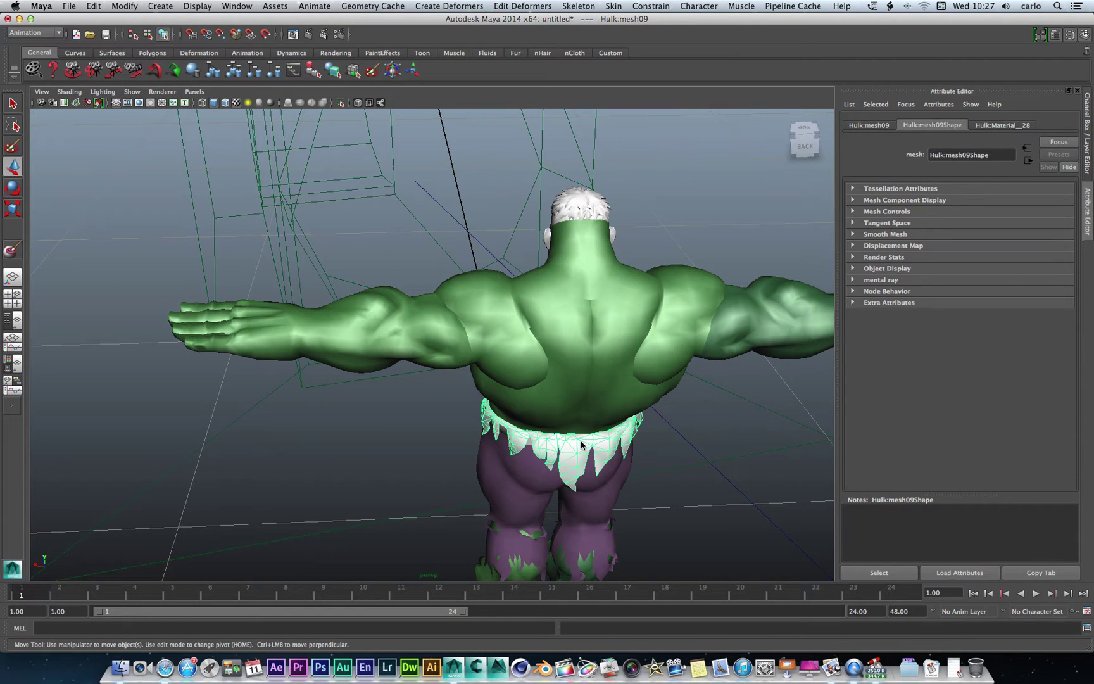
right_click(581, 442)
left_click(614, 633)
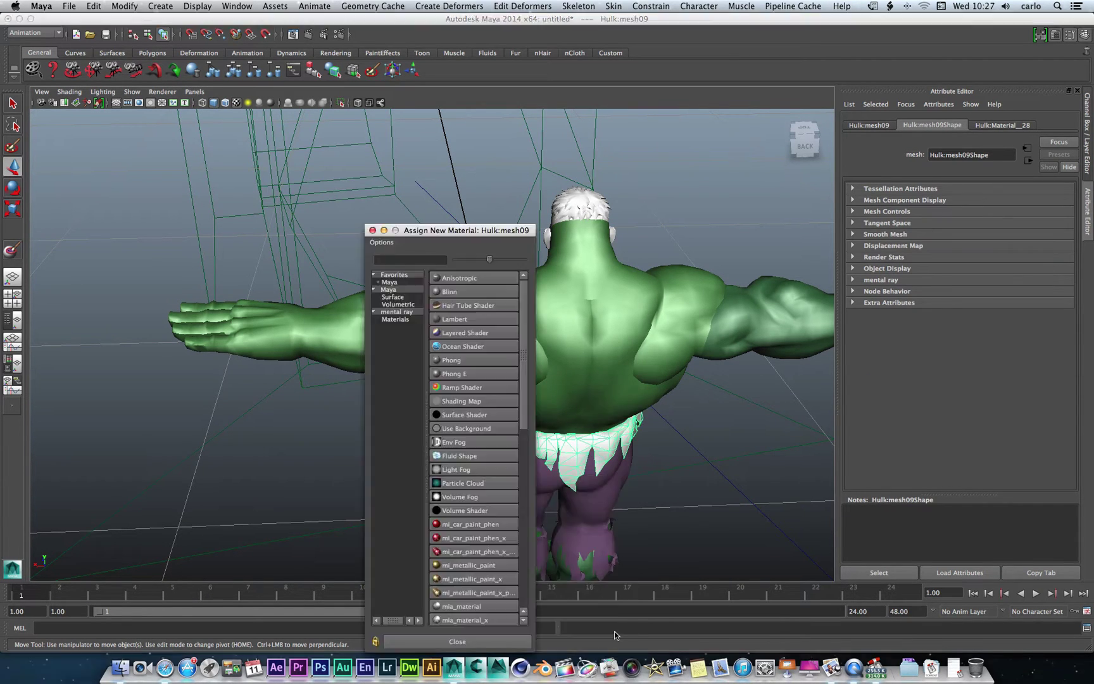
left_click(462, 319)
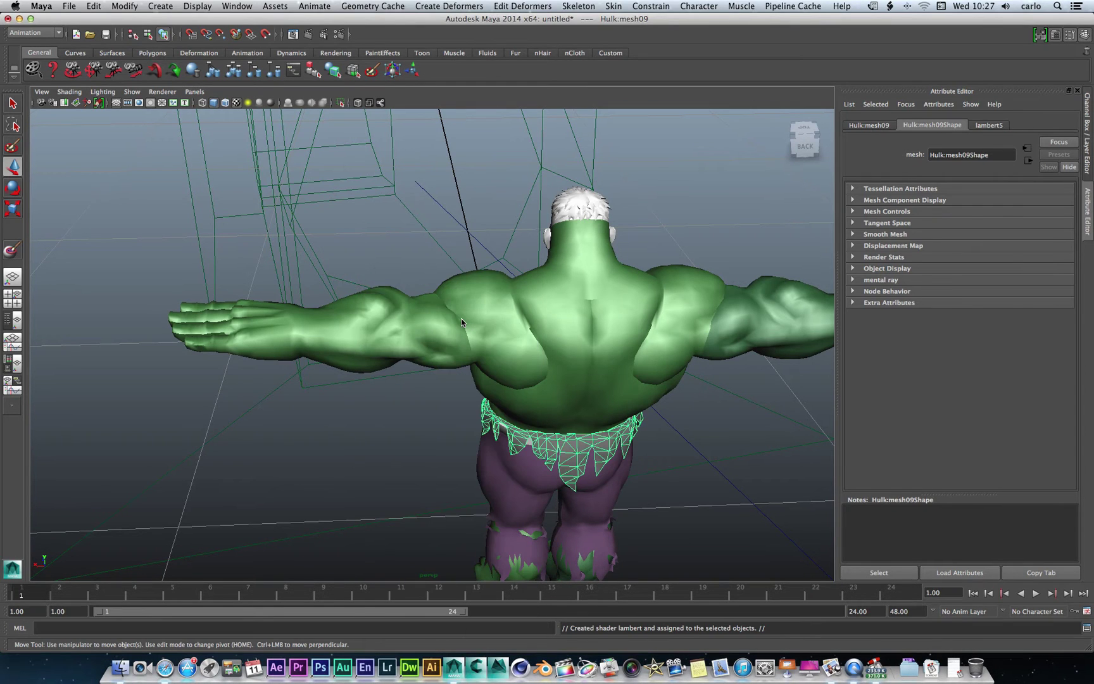
left_click(960, 255)
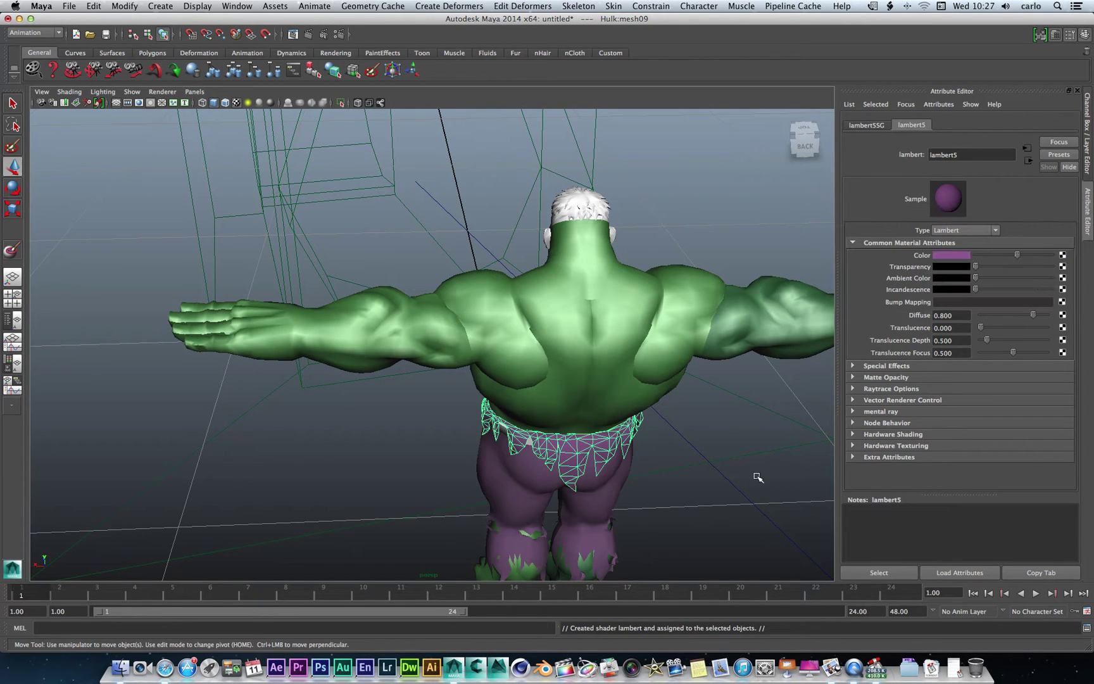
Assign a new Blinn to the belt strap at the front of the model and color it dark brown.
left_click(794, 145)
mouse_move(795, 144)
left_mouse_down()
mouse_move(805, 131)
mouse_move(827, 141)
mouse_move(833, 132)
left_mouse_up()
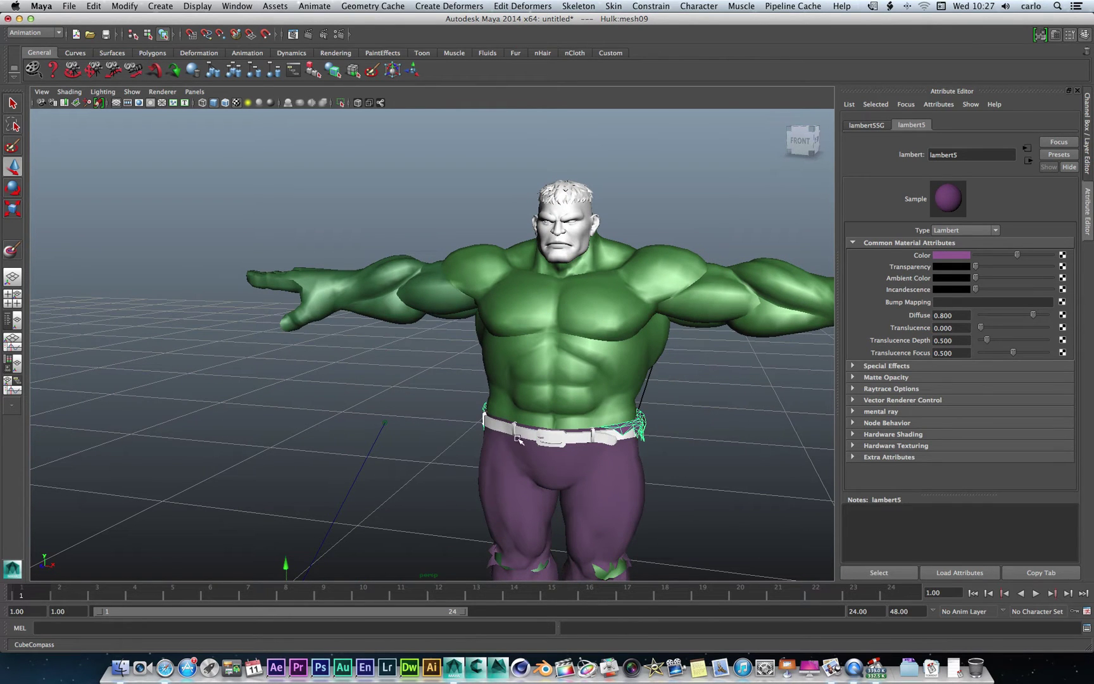
scroll(594, 492, "down", 6)
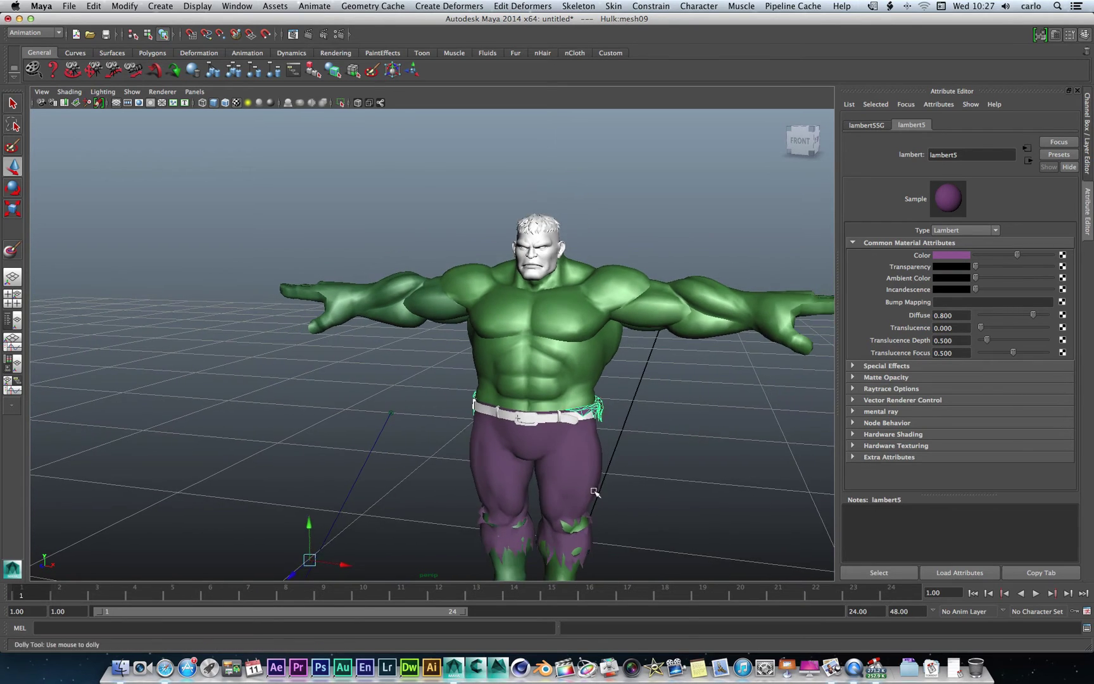
scroll(594, 492, "up", 8)
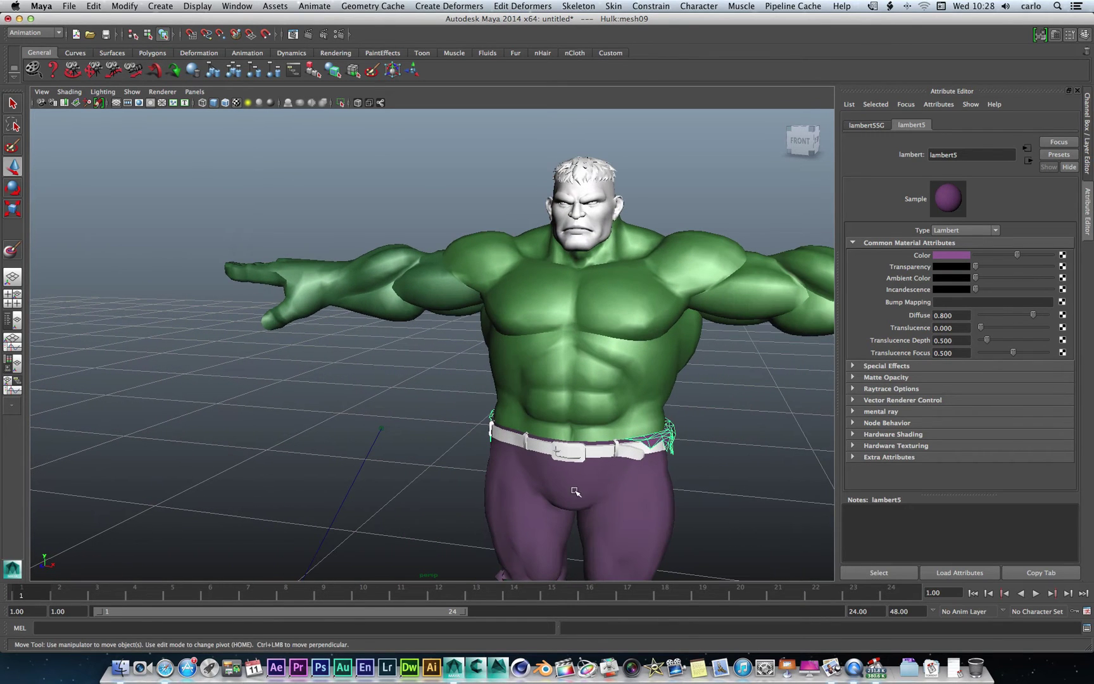
left_click(606, 454)
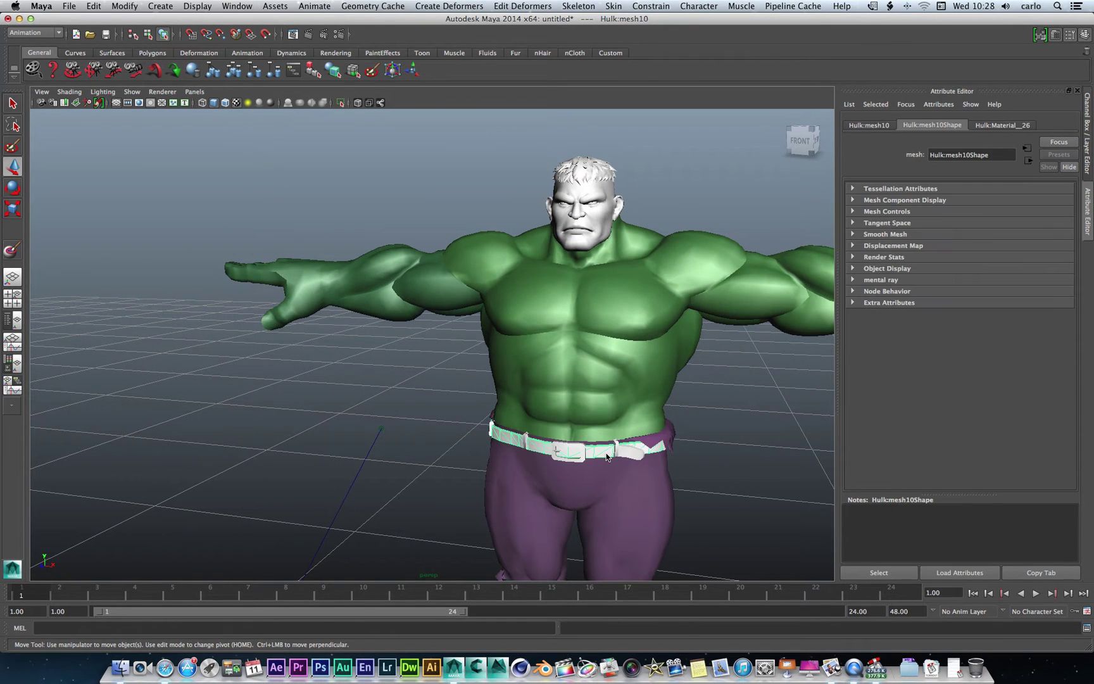
right_click_drag(607, 455, 625, 633)
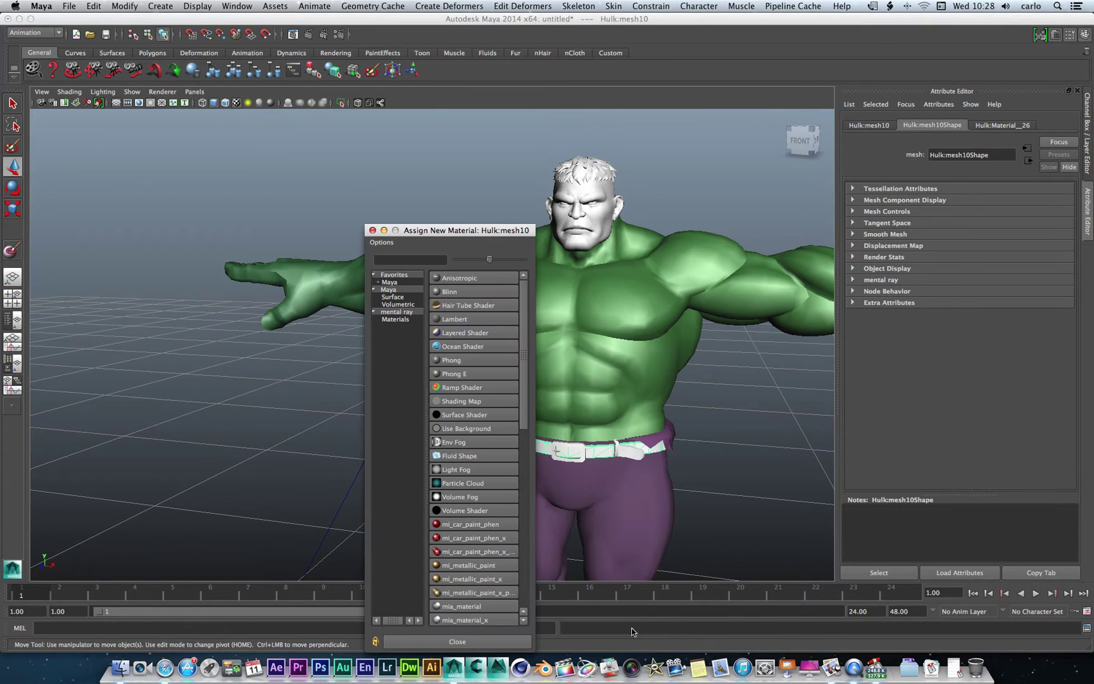
left_click(448, 292)
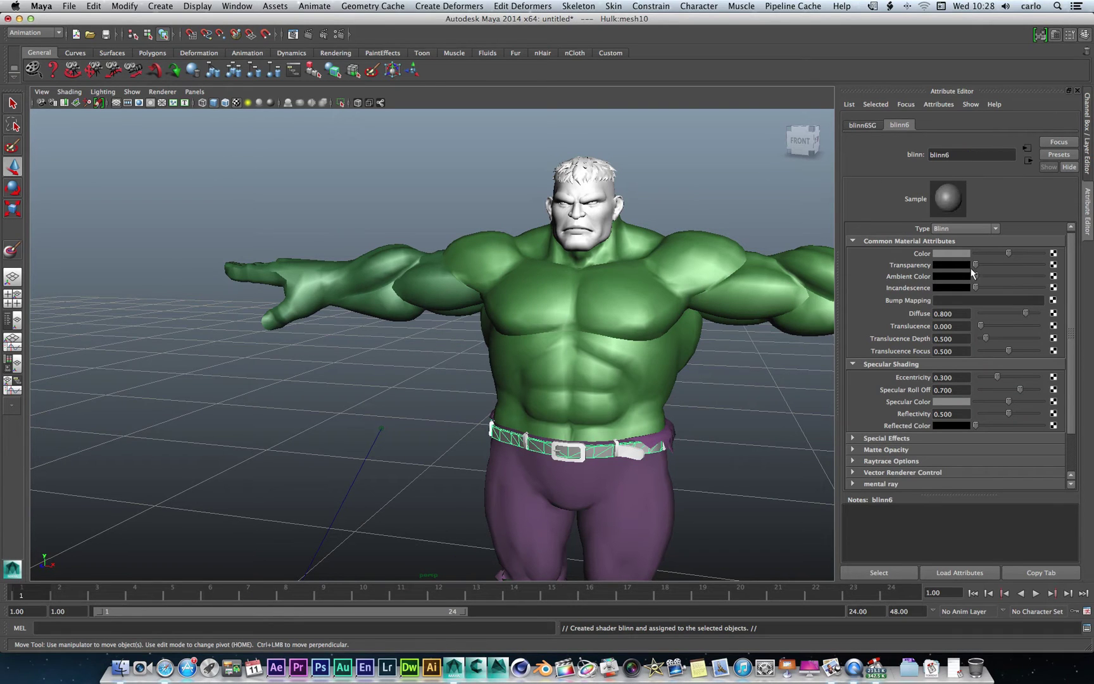
left_click(938, 253)
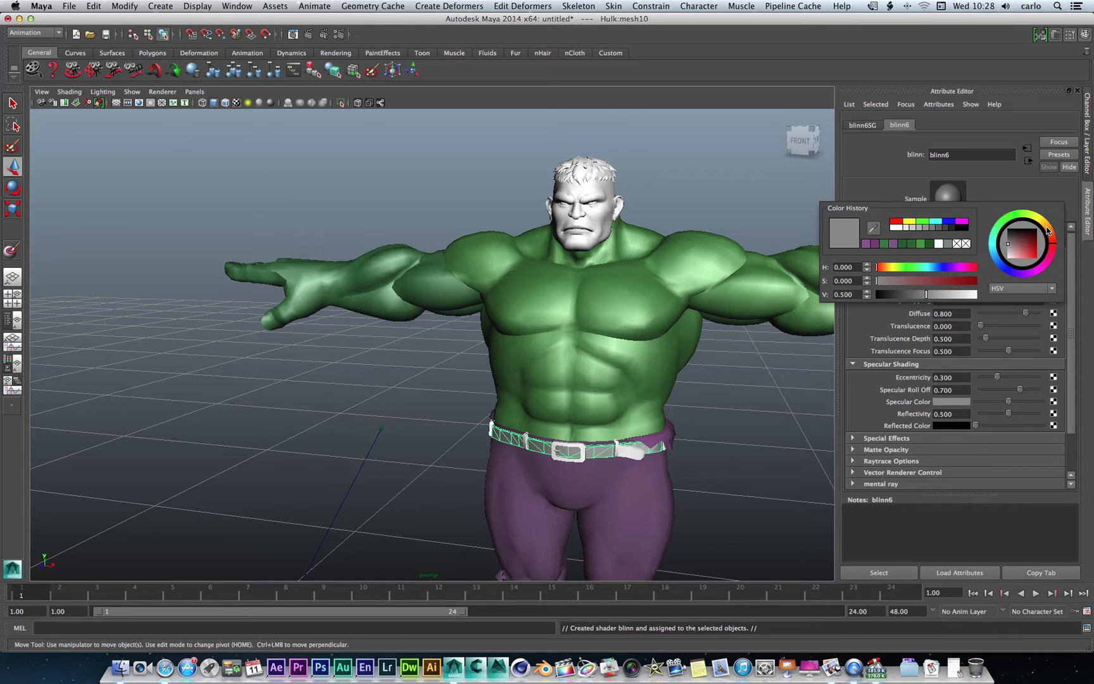
mouse_move(1047, 231)
left_mouse_down()
mouse_move(1013, 241)
mouse_move(1031, 234)
left_mouse_up()
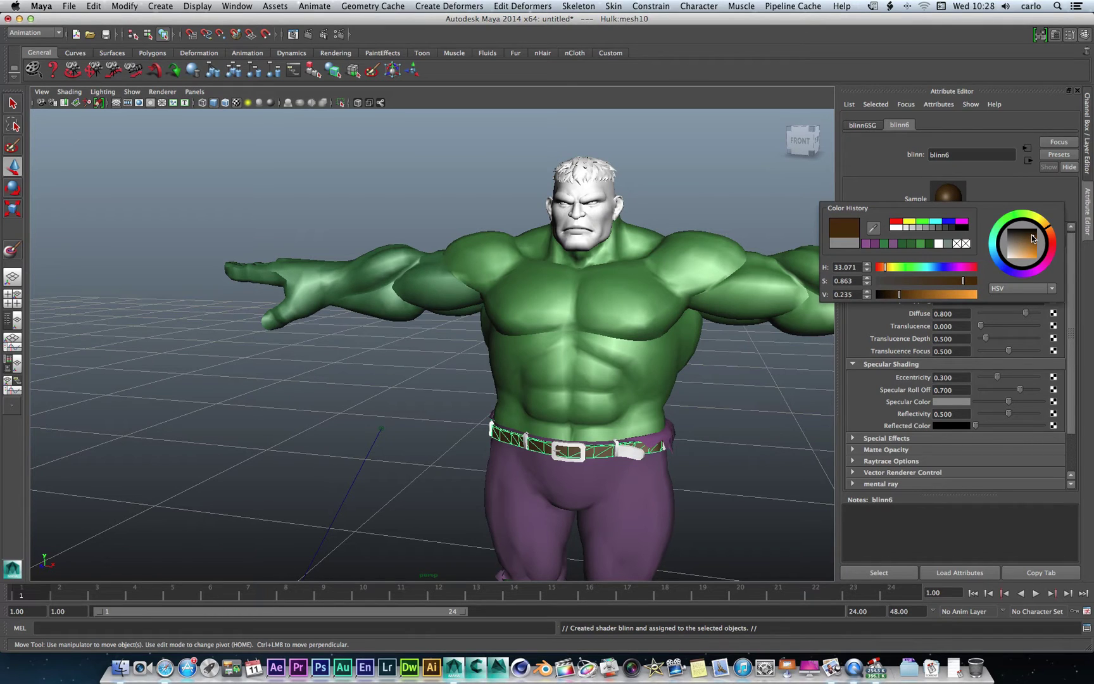
left_click(709, 462)
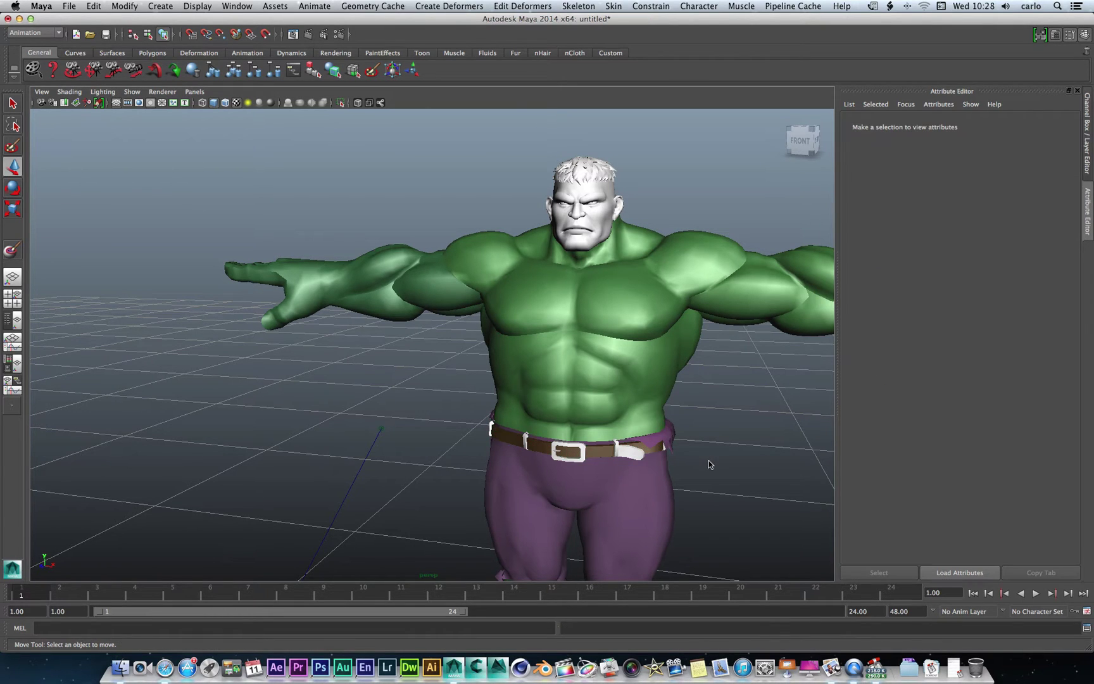
Assign a new Blinn to the belt buckle and color it light grey with saturation 0 and value about 0.617.
left_click(558, 455)
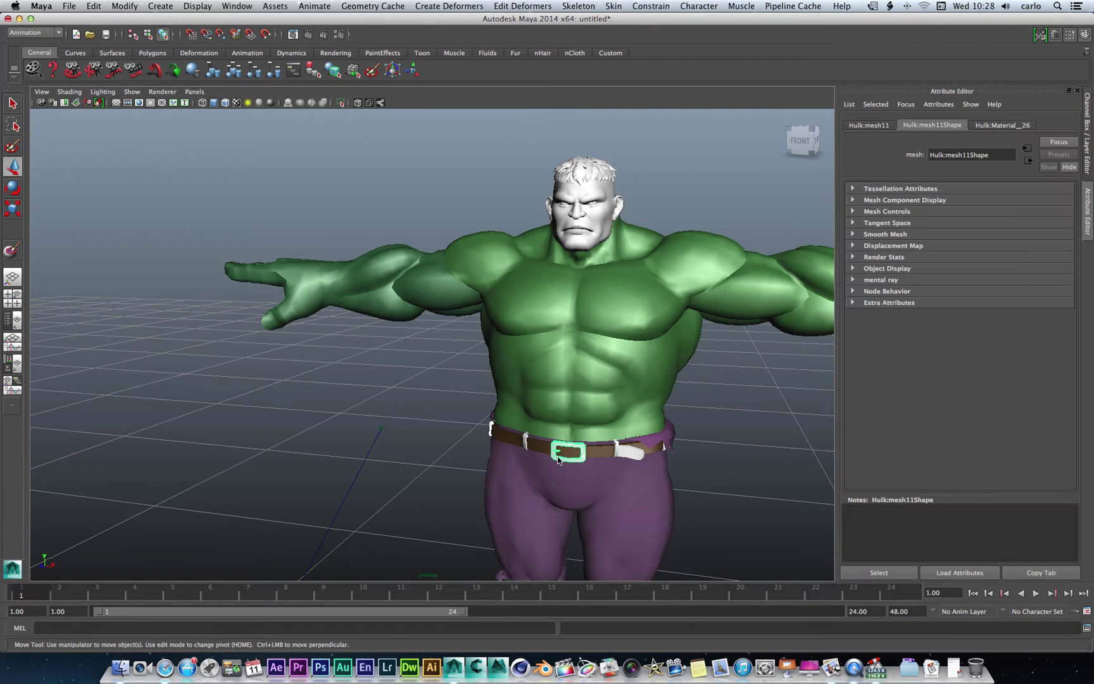
right_click(559, 455)
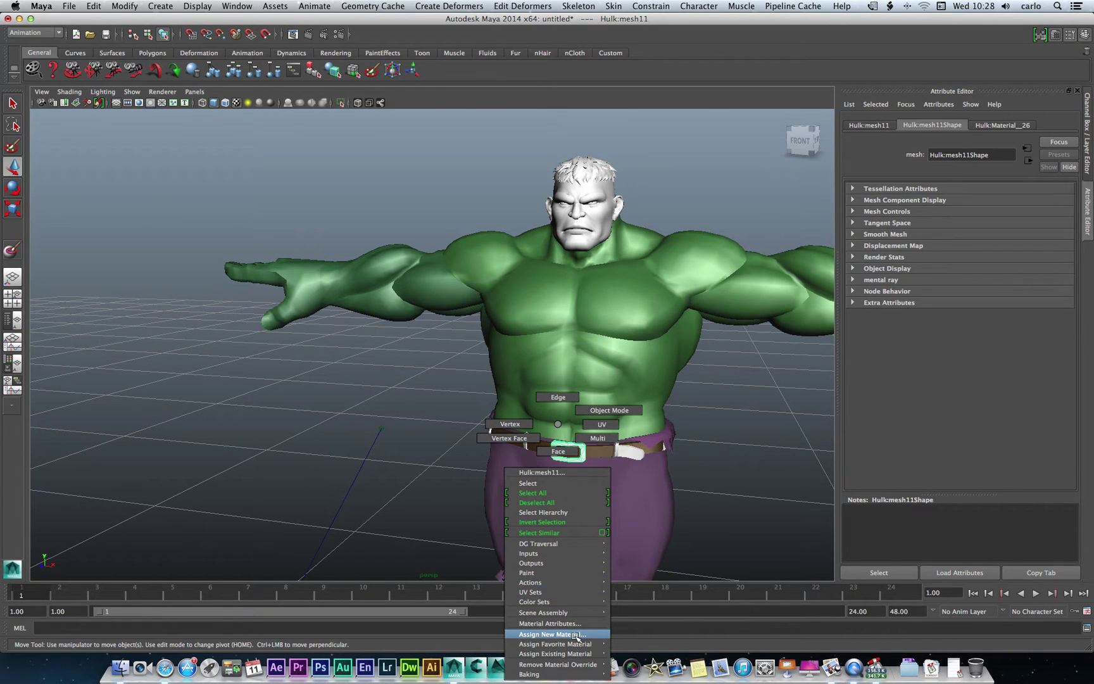
mouse_move(577, 643)
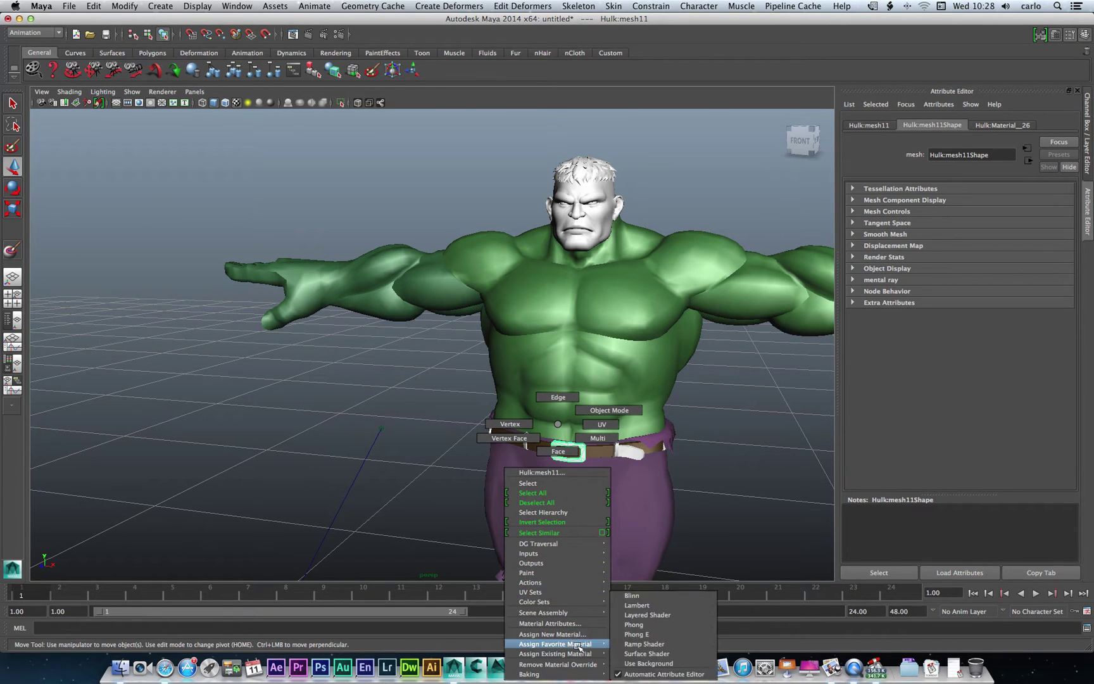
left_click(633, 595)
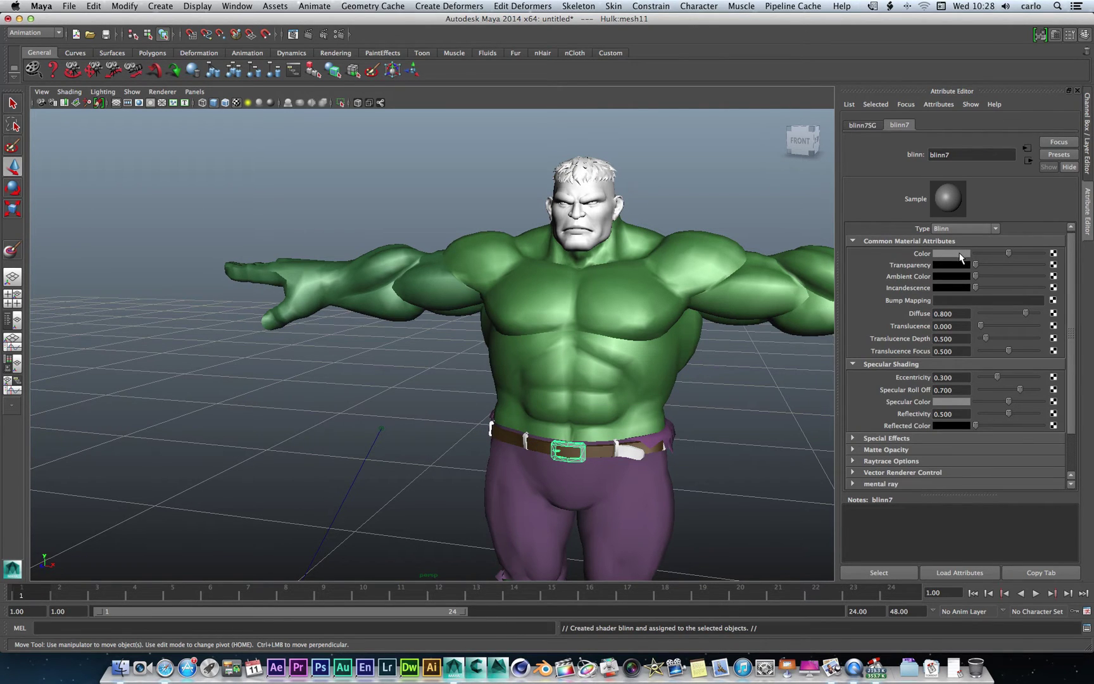
left_click(959, 254)
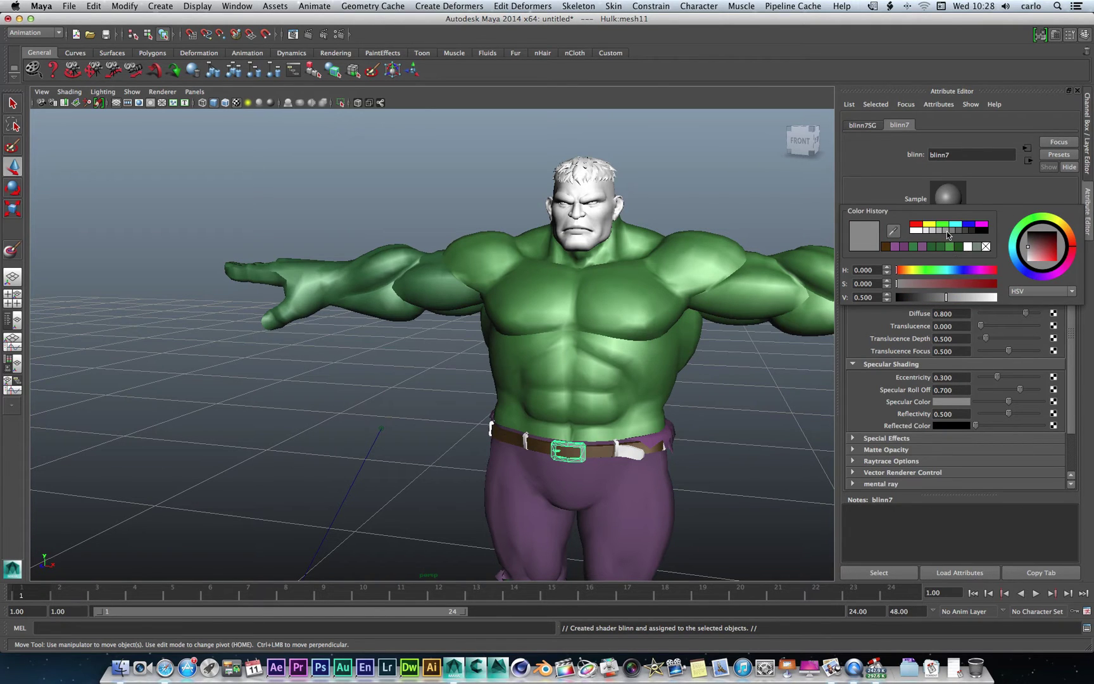
left_click(946, 231)
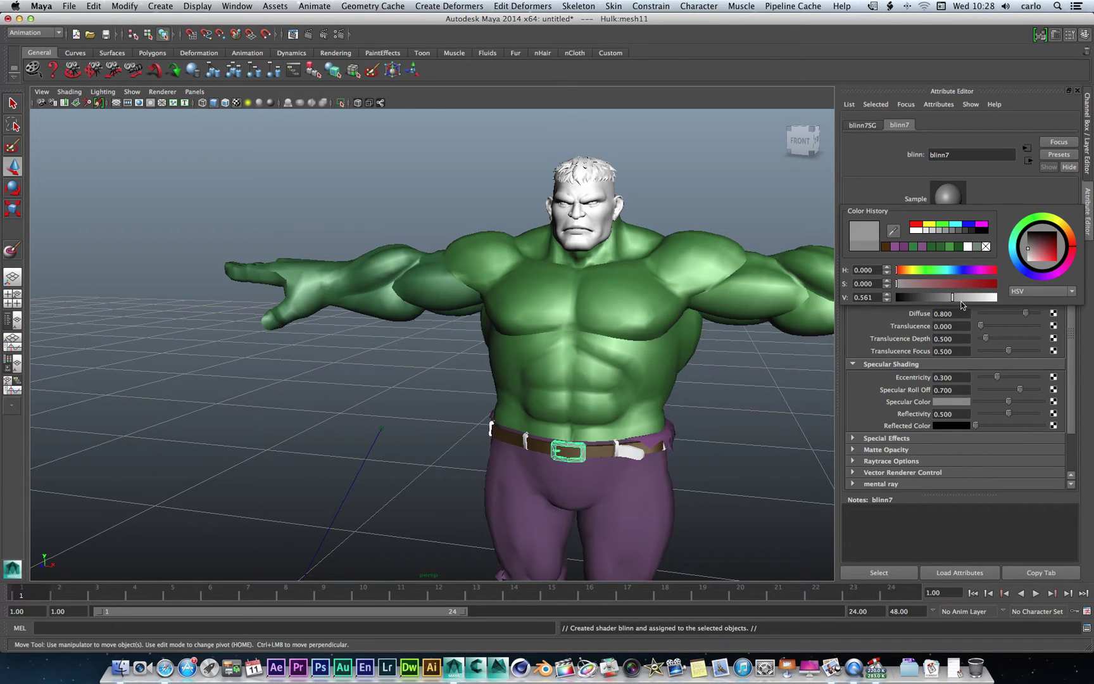
mouse_move(955, 303)
left_mouse_down()
mouse_move(938, 301)
mouse_move(973, 300)
mouse_move(957, 299)
left_mouse_up()
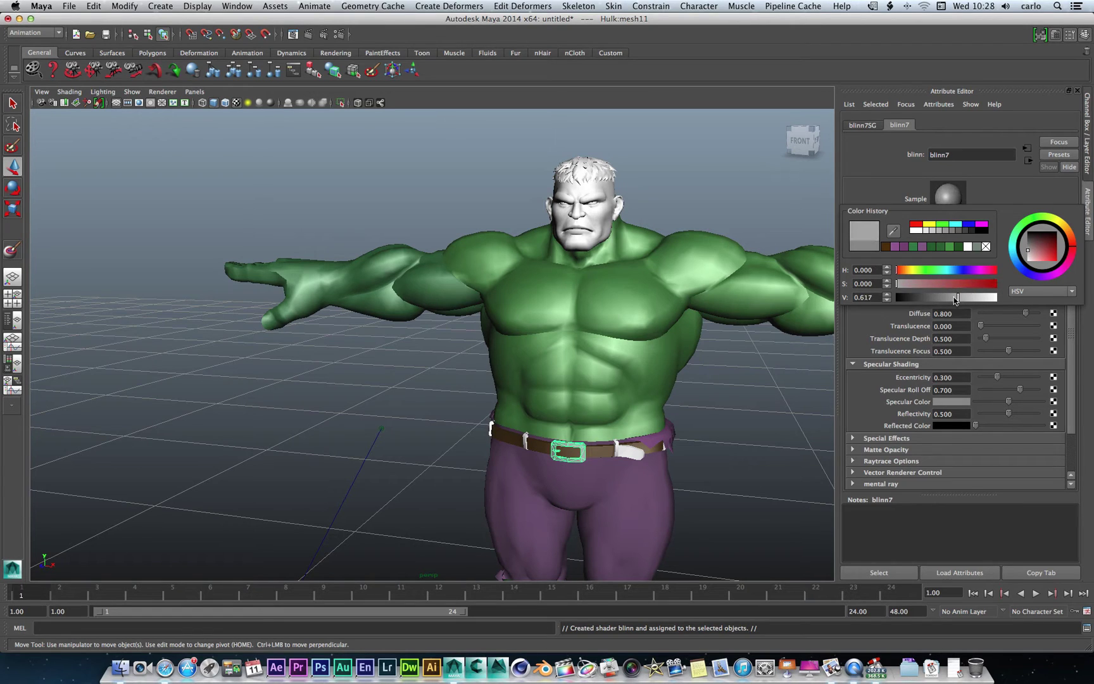
left_click(683, 451)
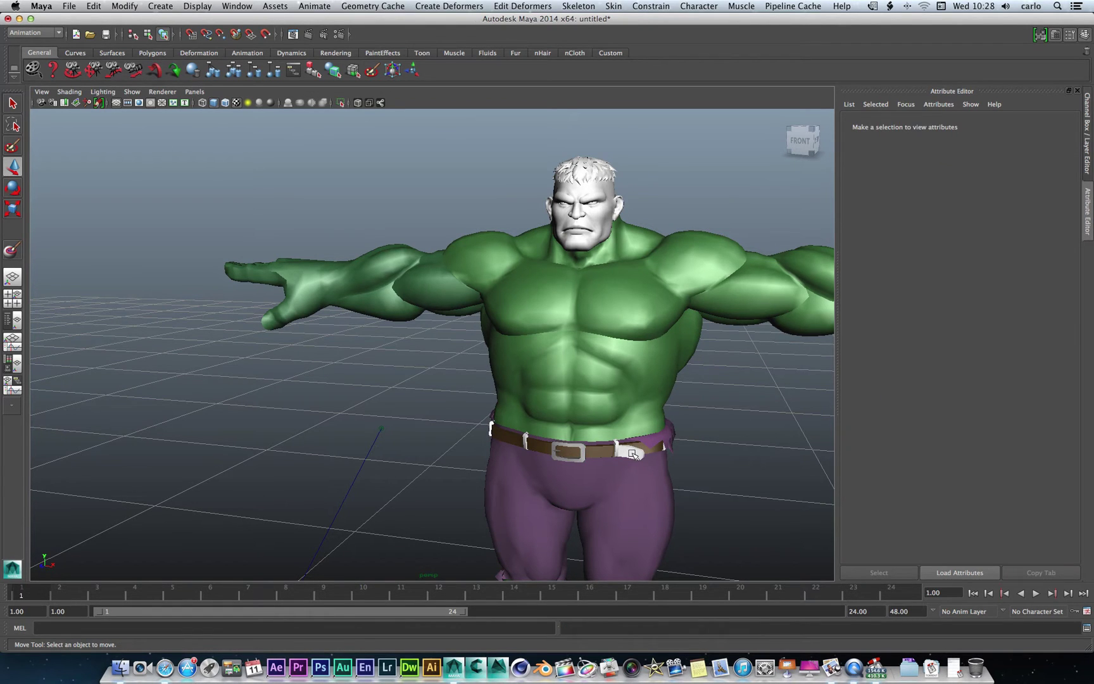
Assign a new Lambert to the loose belt tip beside the buckle and color it brown to match the strap.
left_click(632, 453)
right_click_drag(632, 424, 651, 636)
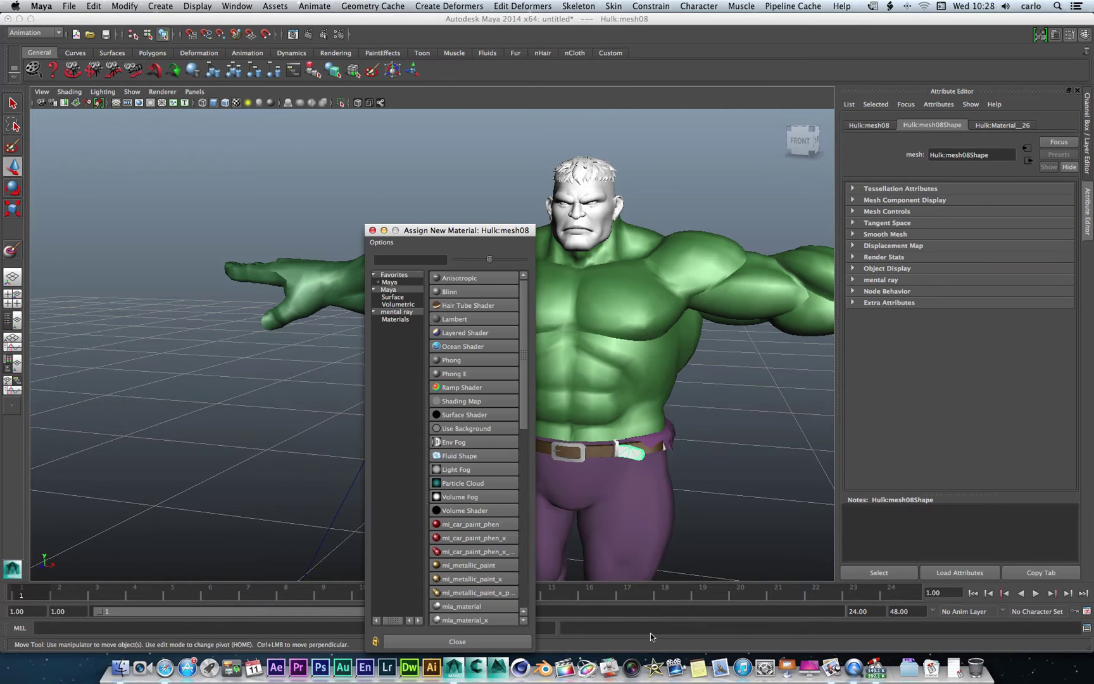
left_click(450, 317)
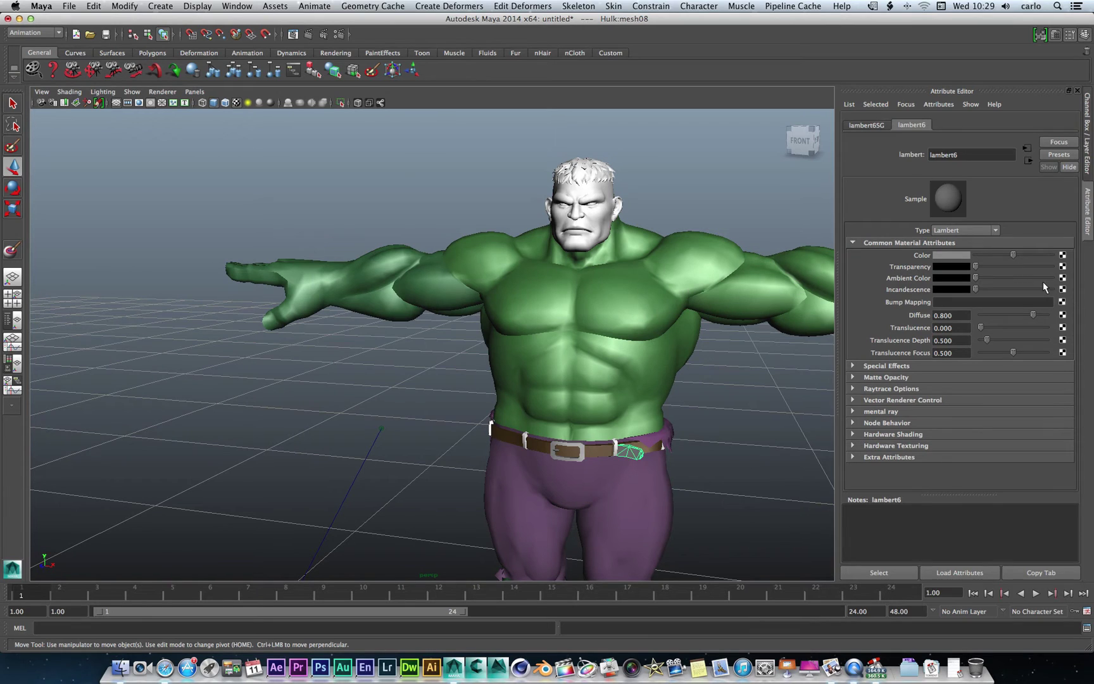
left_click(953, 255)
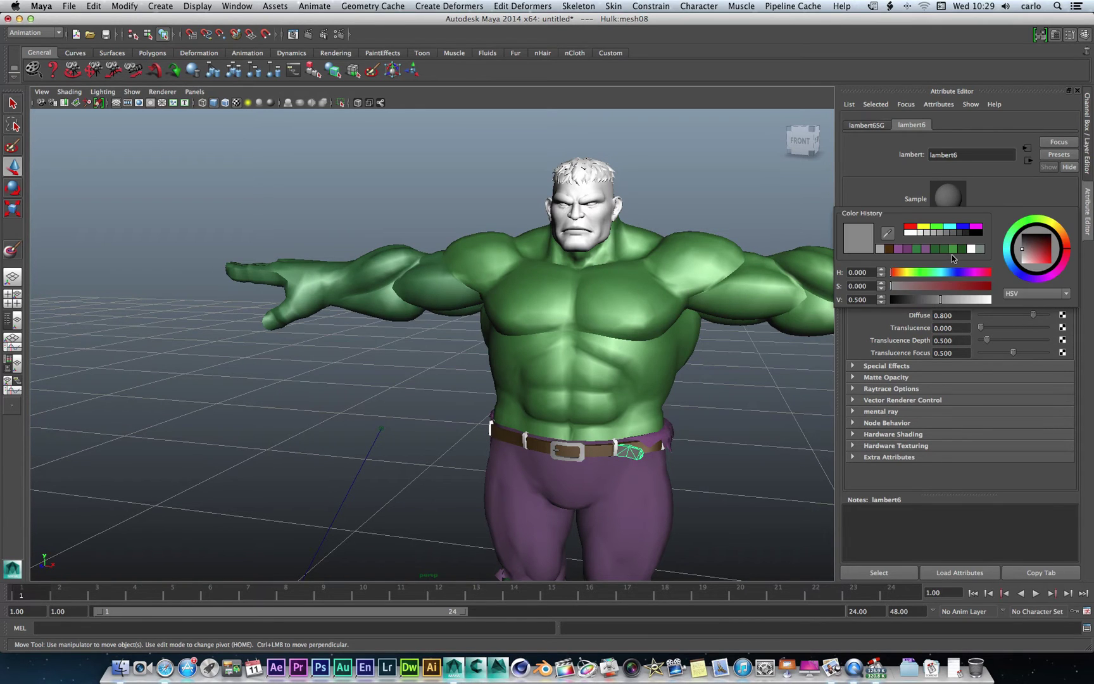
left_click(1061, 238)
left_click(1025, 253)
left_click_drag(1026, 253, 1033, 249)
scroll(828, 419, "up", 2)
left_click(831, 423)
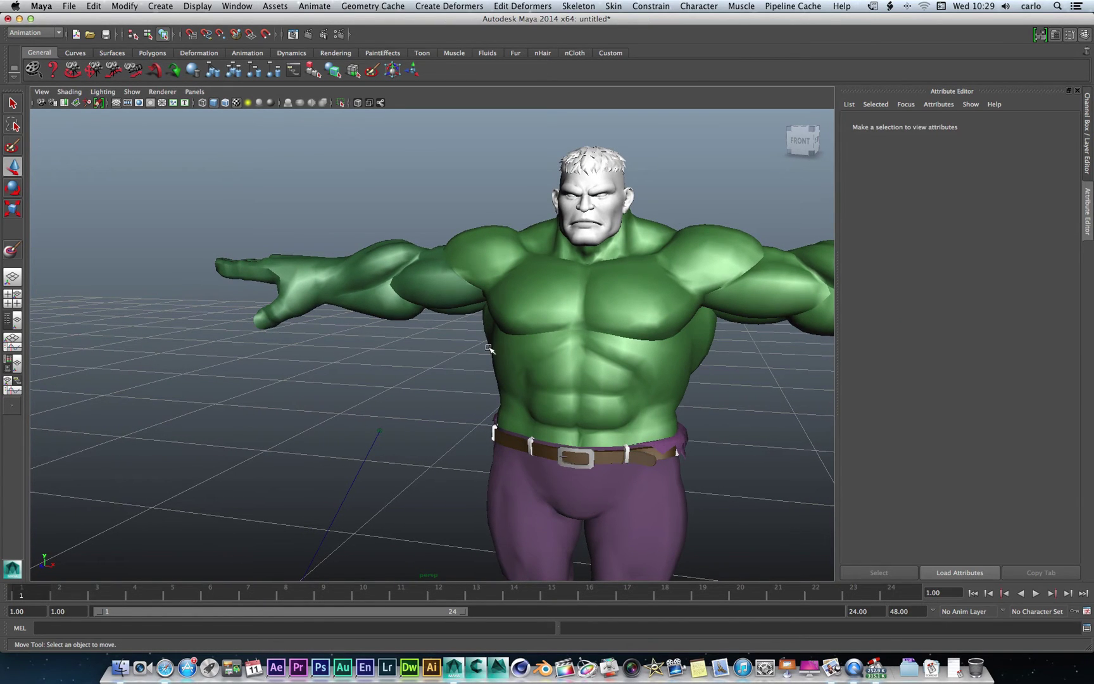
Assign a new Blinn to the outstretched arm mesh and color it green with hue 128.660, saturation 0.549 and value 0.431.
left_click(395, 288)
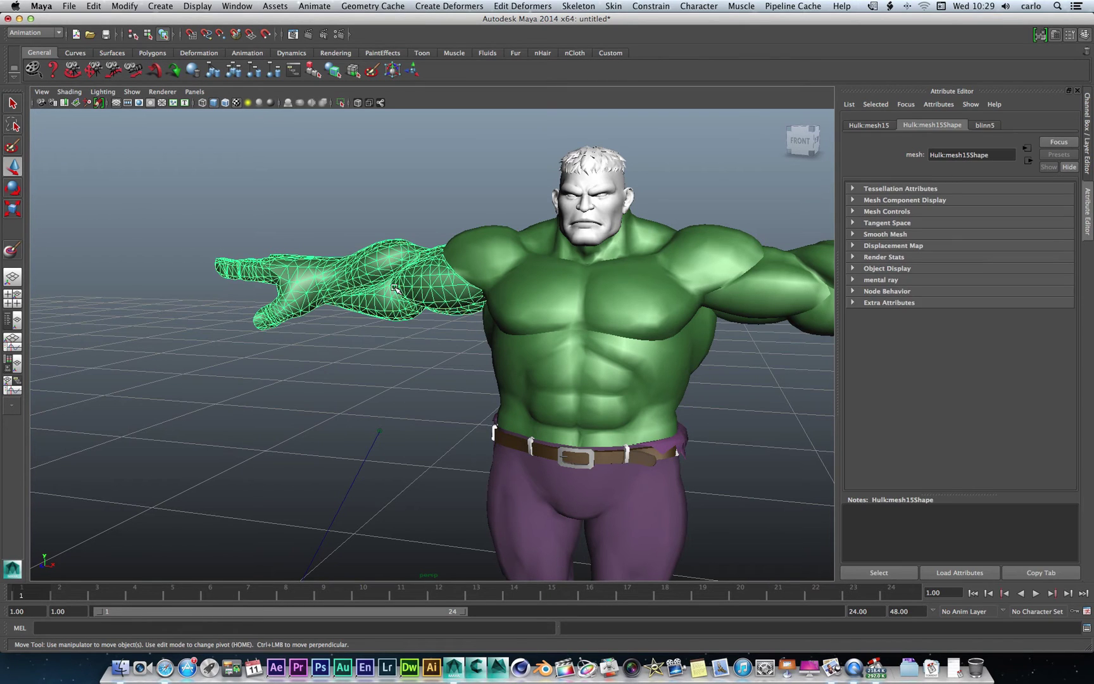
right_click(394, 288)
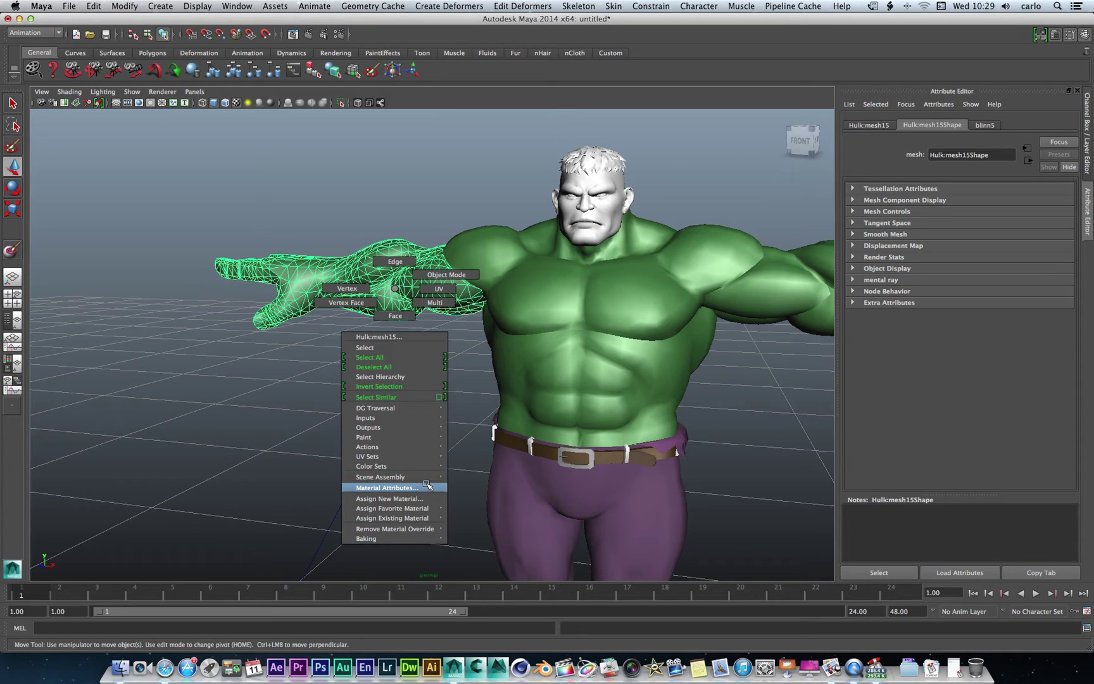
mouse_move(427, 500)
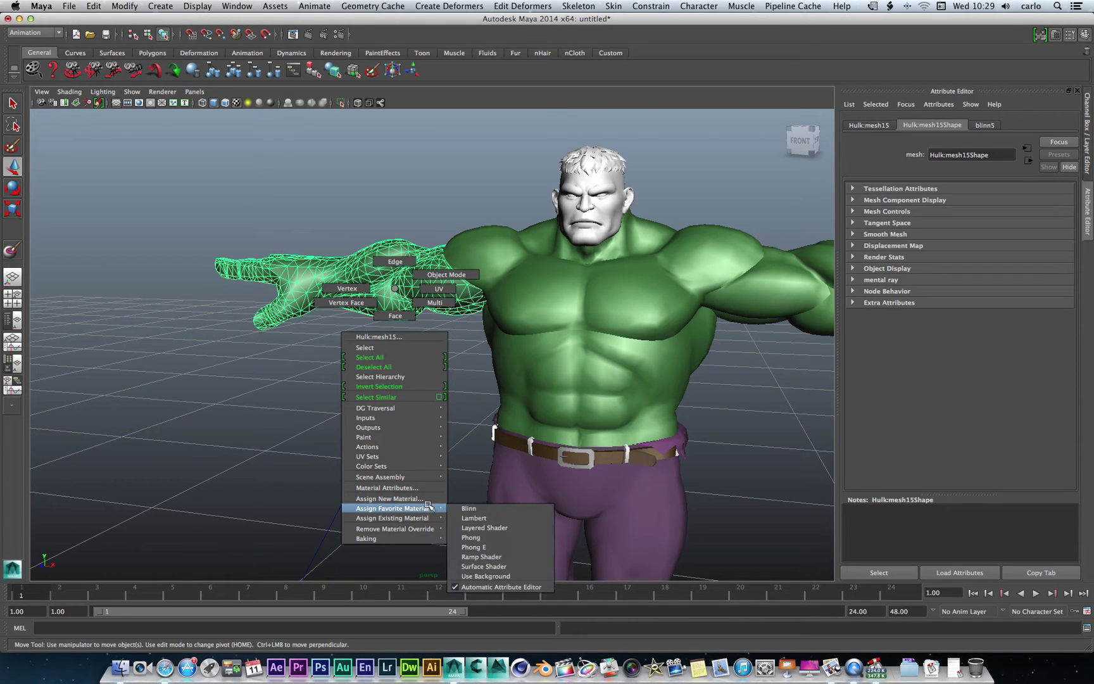
left_click(489, 509)
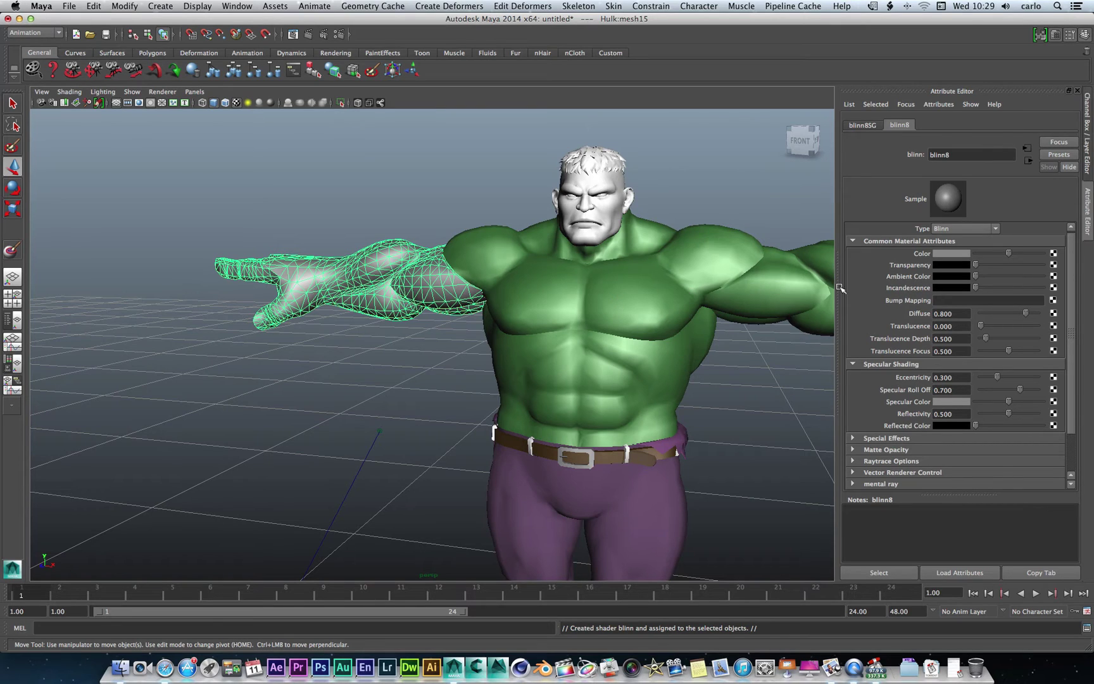
left_click(945, 254)
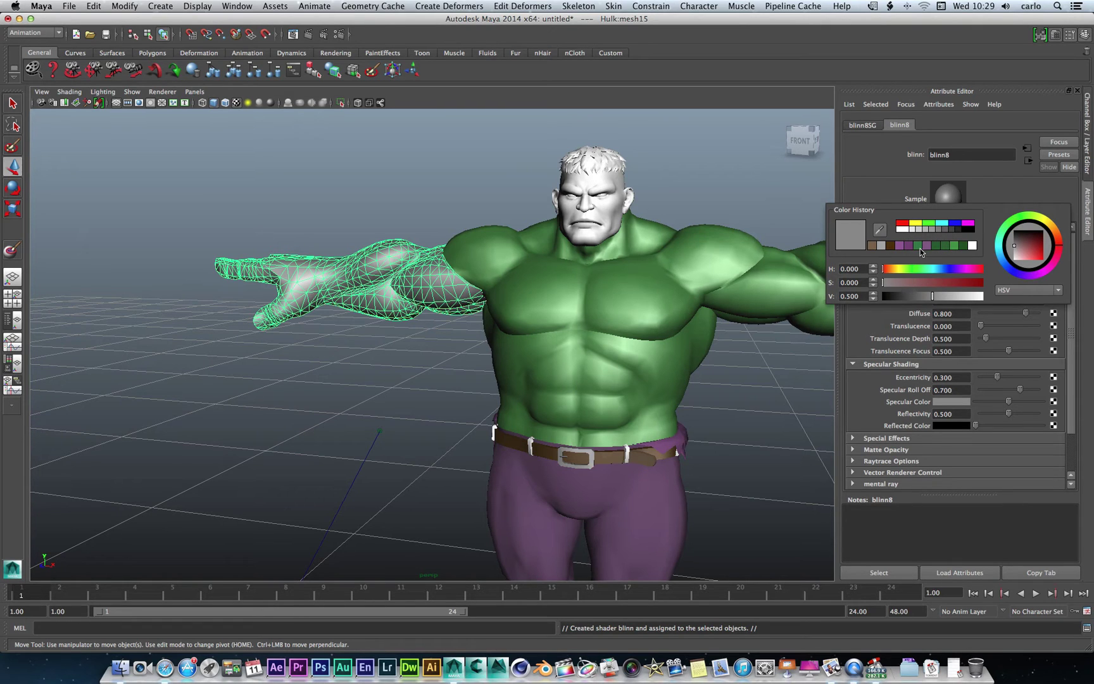
left_click(920, 245)
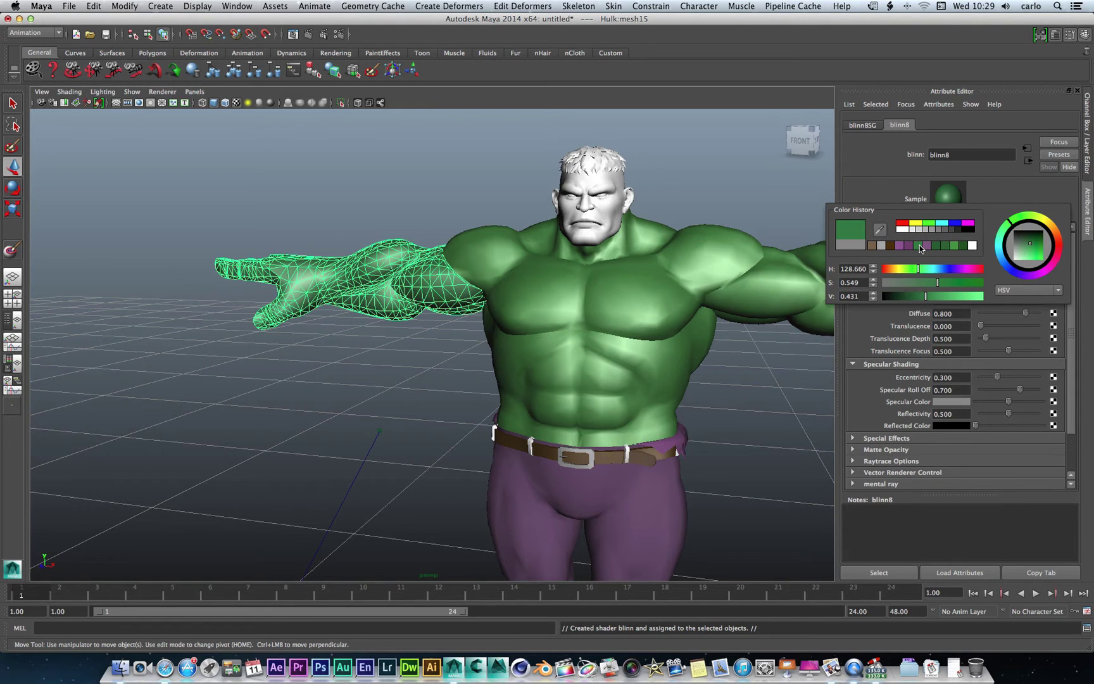
Recolor the arm's Blinn with the lighter recent green of hue 112.011, saturation 0.588 and value 0.529.
mouse_move(806, 142)
left_mouse_down()
mouse_move(832, 159)
mouse_move(805, 187)
mouse_move(763, 189)
mouse_move(718, 149)
mouse_move(696, 155)
left_mouse_up()
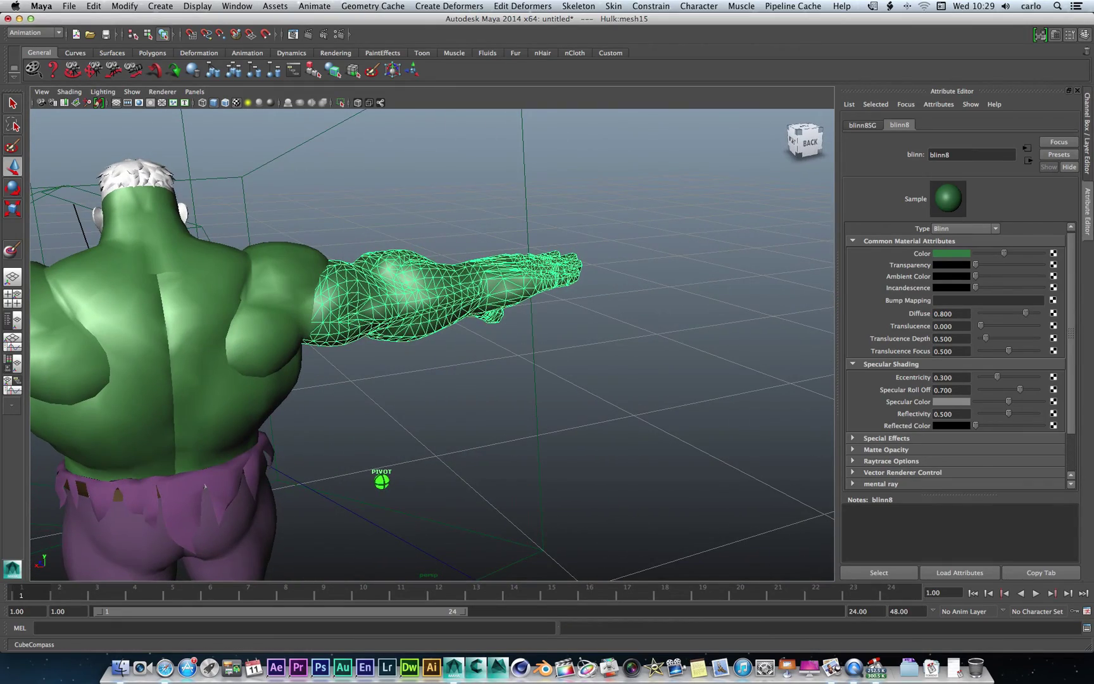
left_click(948, 253)
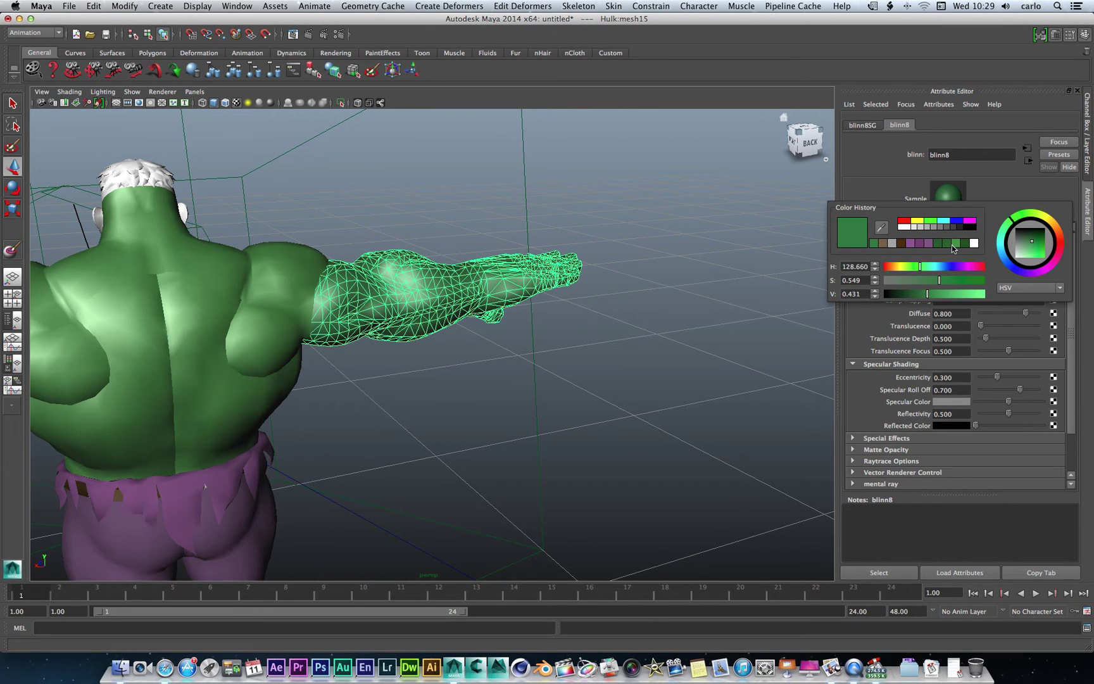
left_click(956, 244)
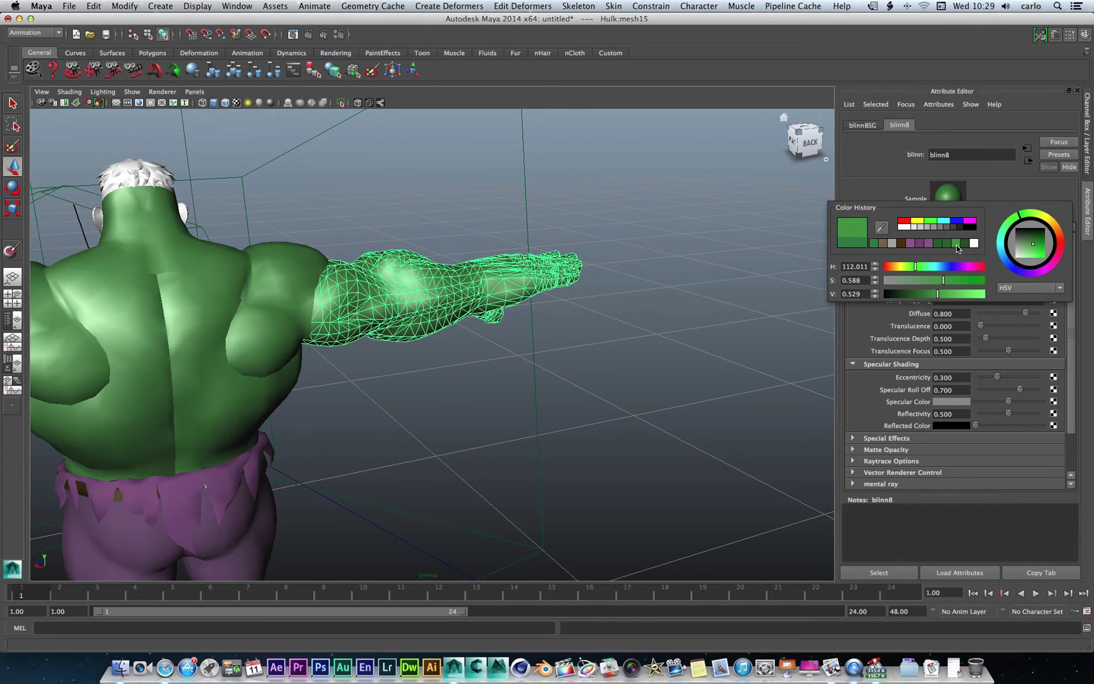
left_click(966, 243)
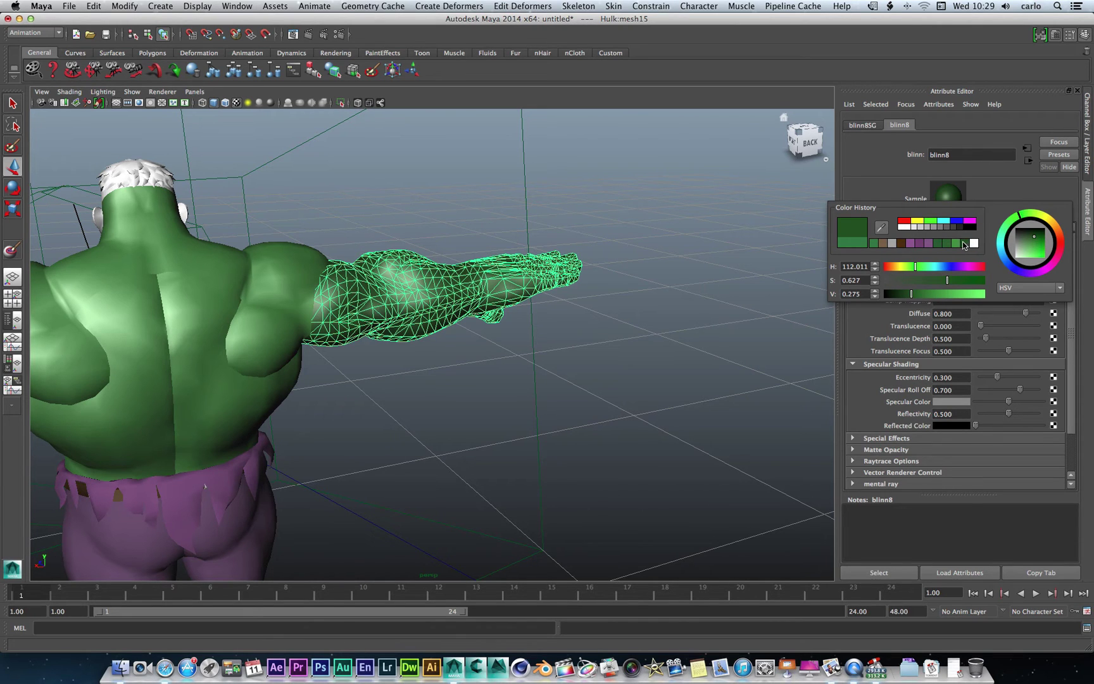
left_click(957, 241)
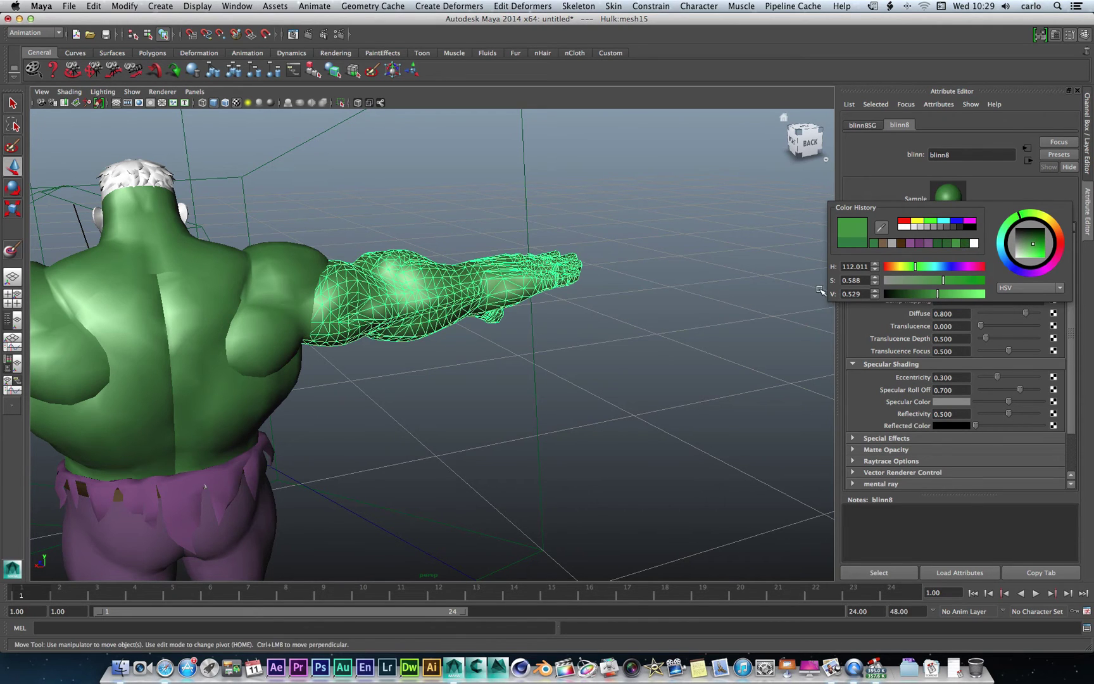
left_click(745, 304)
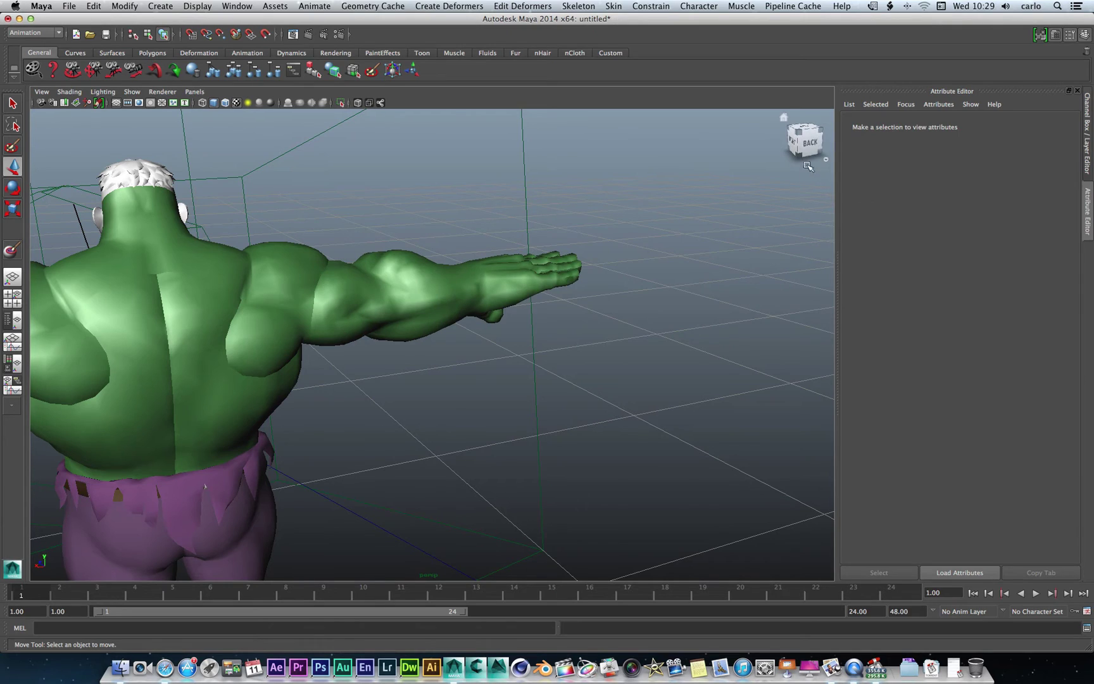
Assign a new Blinn material to the head mesh.
left_click(803, 139)
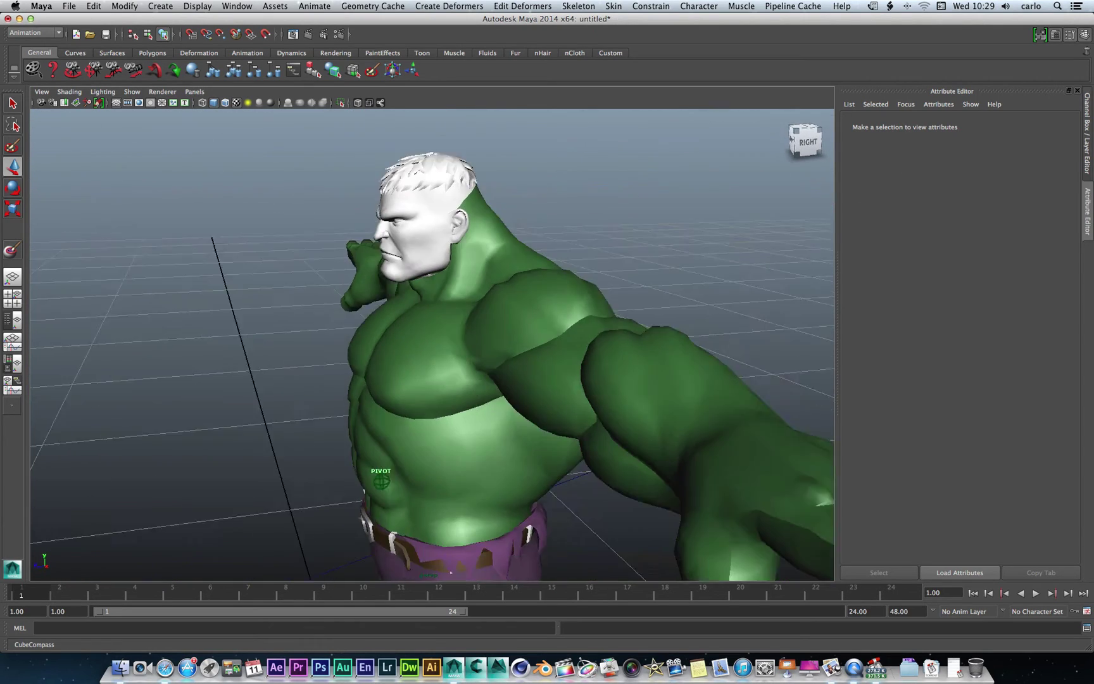
left_click_drag(817, 143, 807, 152)
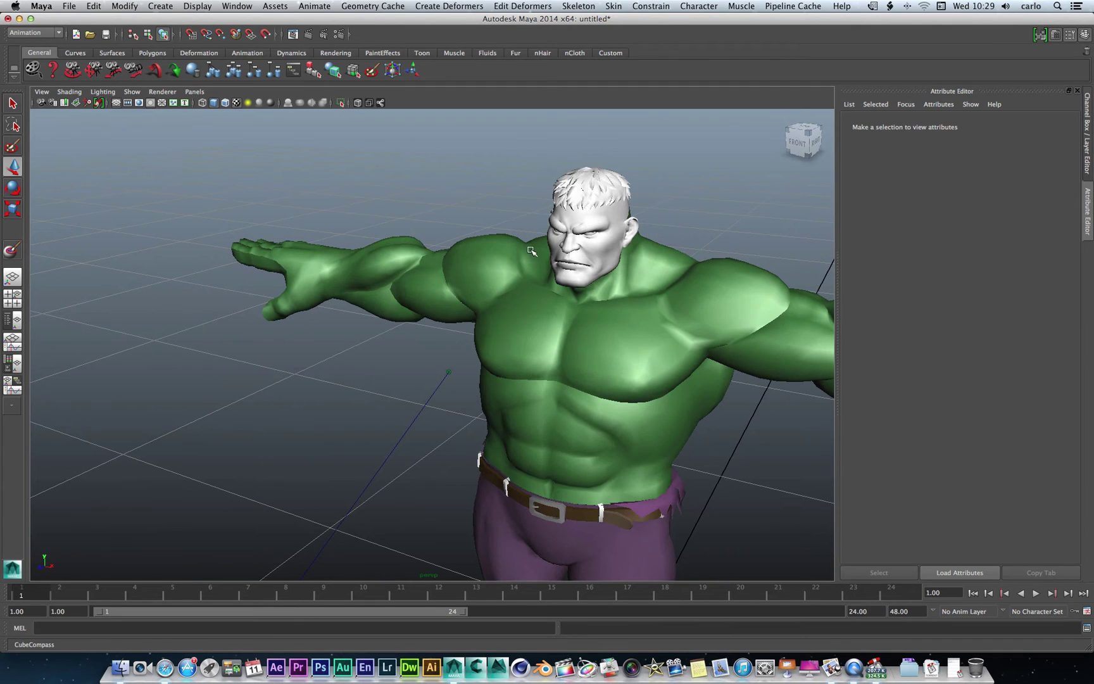
left_click(604, 256)
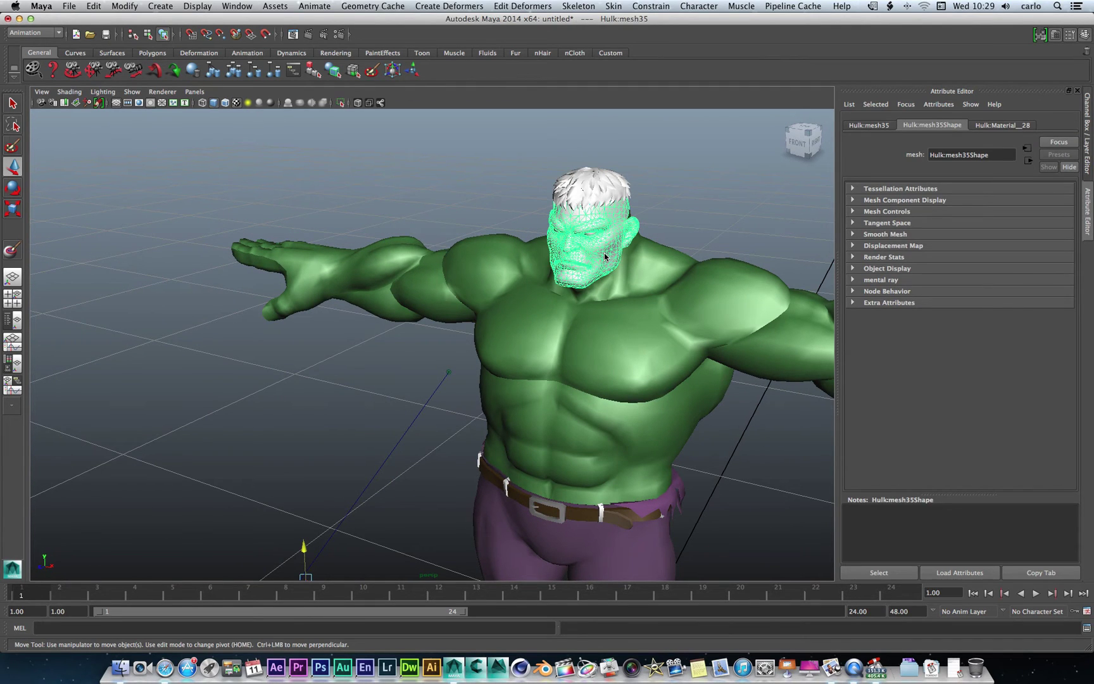
right_click_drag(604, 254, 676, 474)
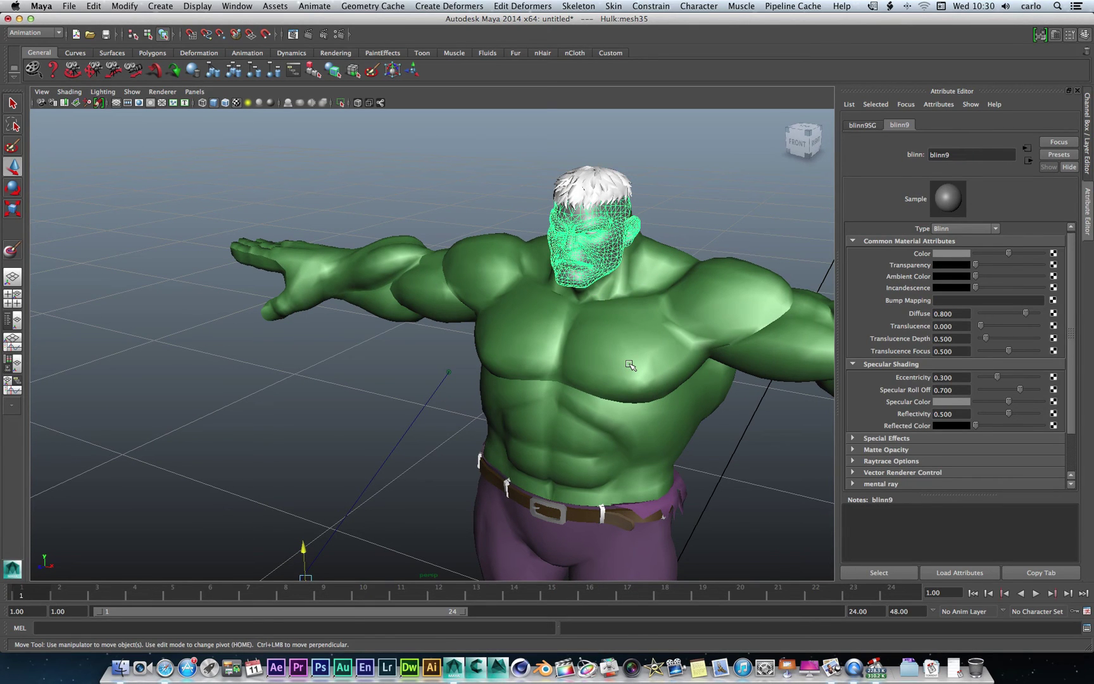
Assign a new Blinn material to the hair mesh on top of the head, keeping its default grey color.
left_click(604, 188)
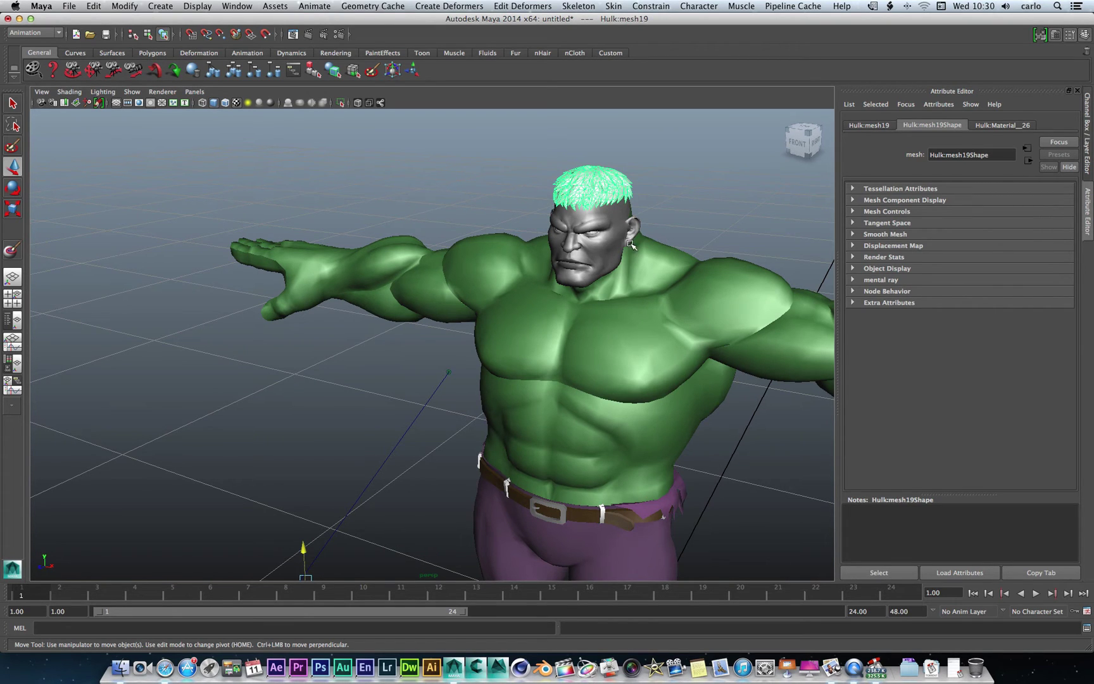
left_click(798, 143)
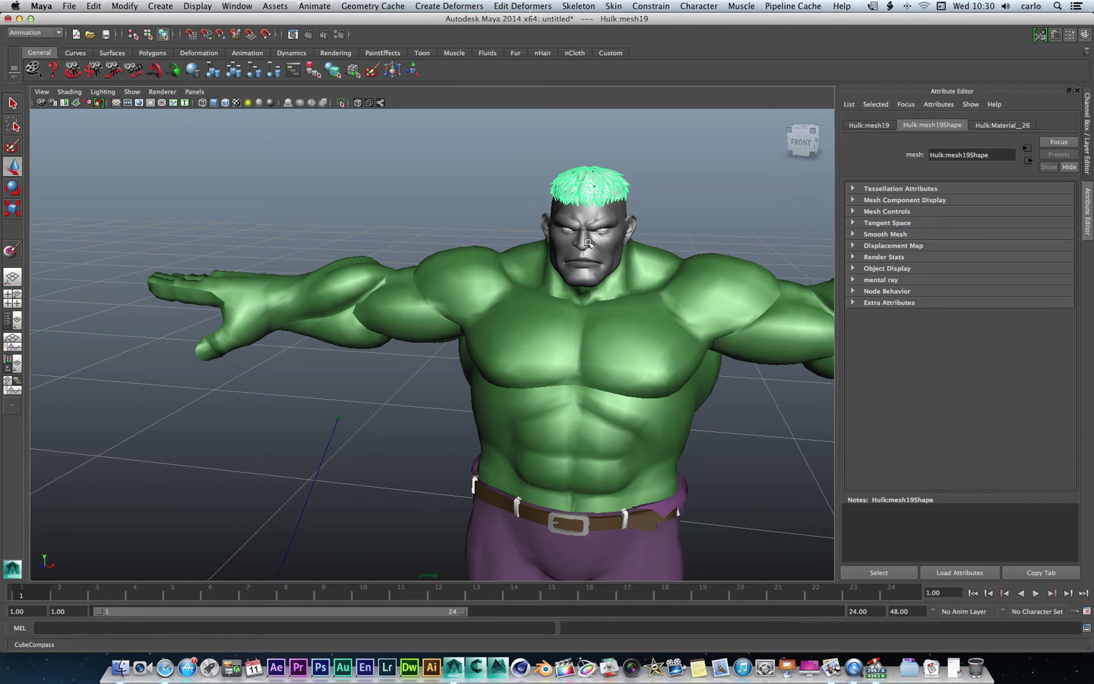
right_click(606, 241)
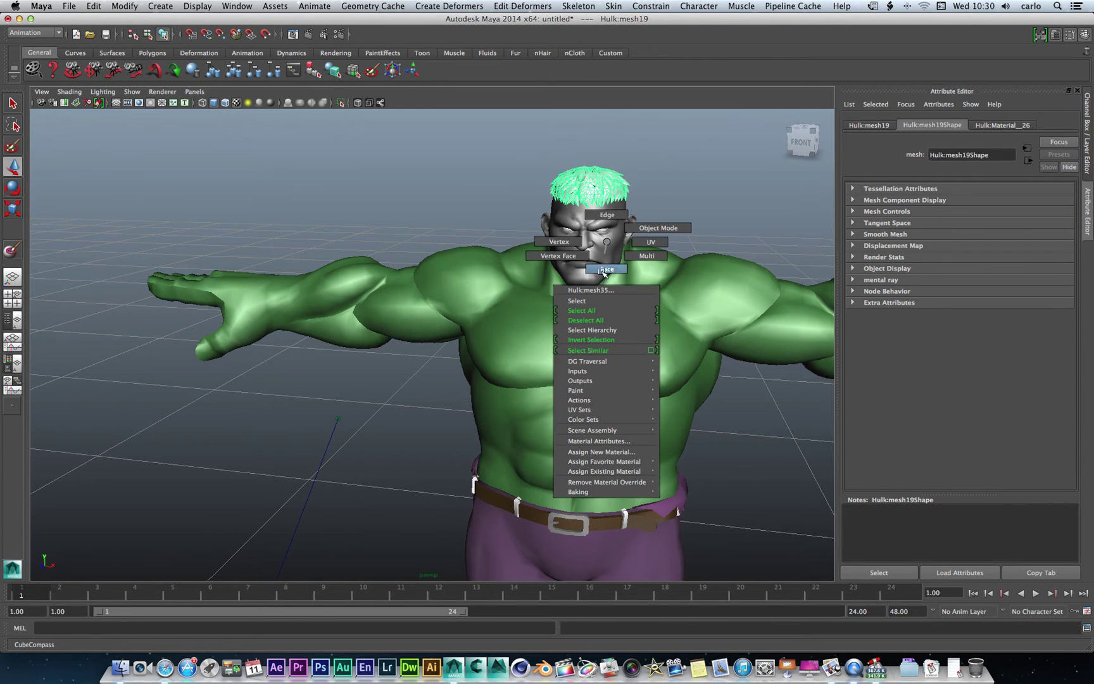
mouse_move(628, 453)
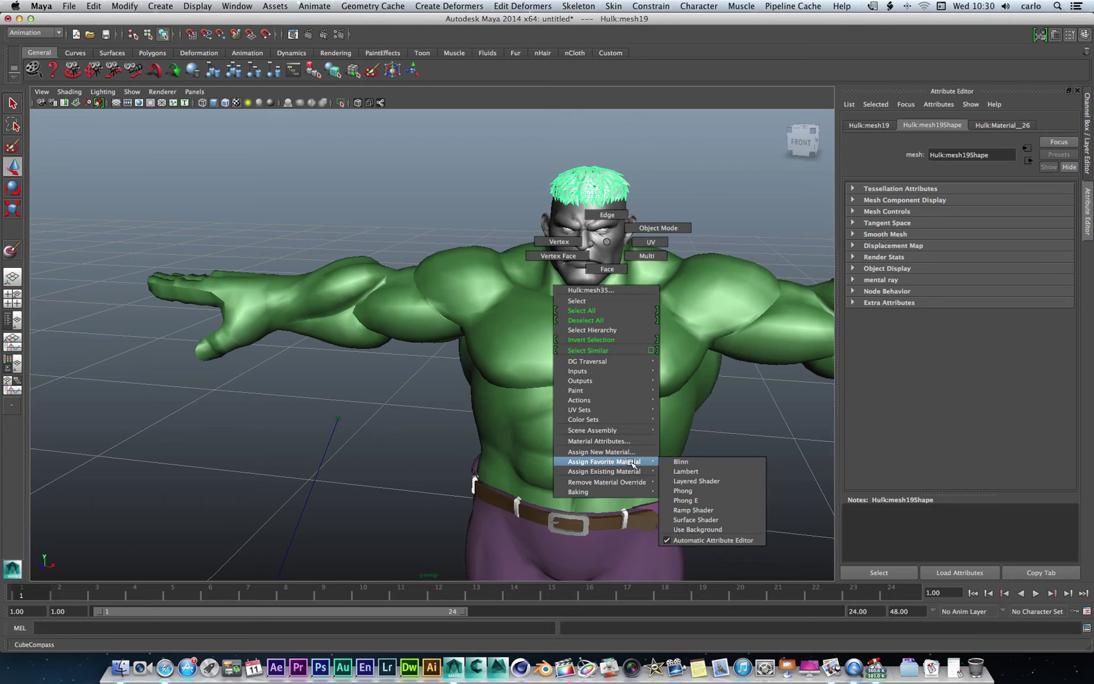
left_click(666, 465)
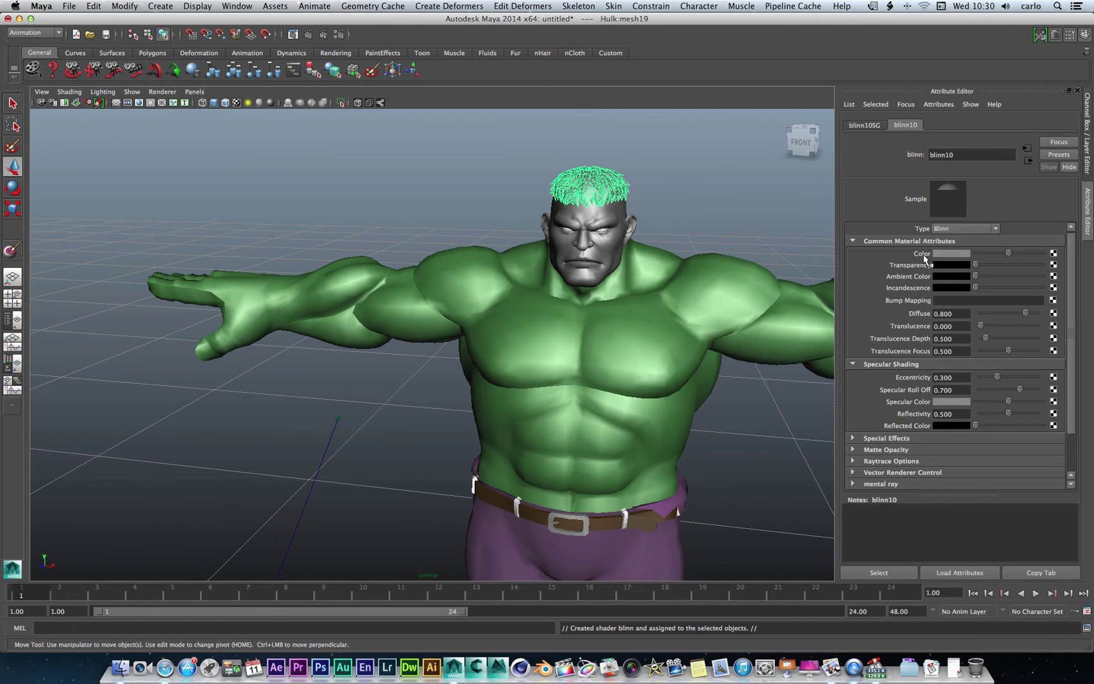
Assign another new Blinn to the head mesh and color it with a recently used dark green.
left_click(611, 253)
right_click(611, 254)
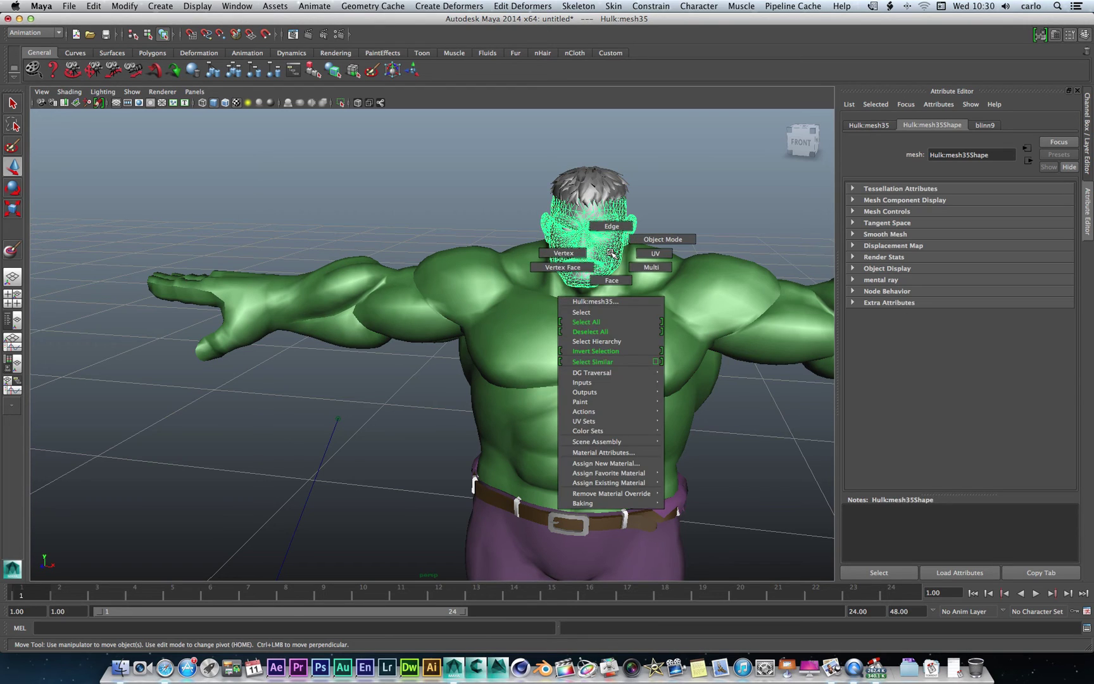
right_click_drag(620, 408, 676, 471)
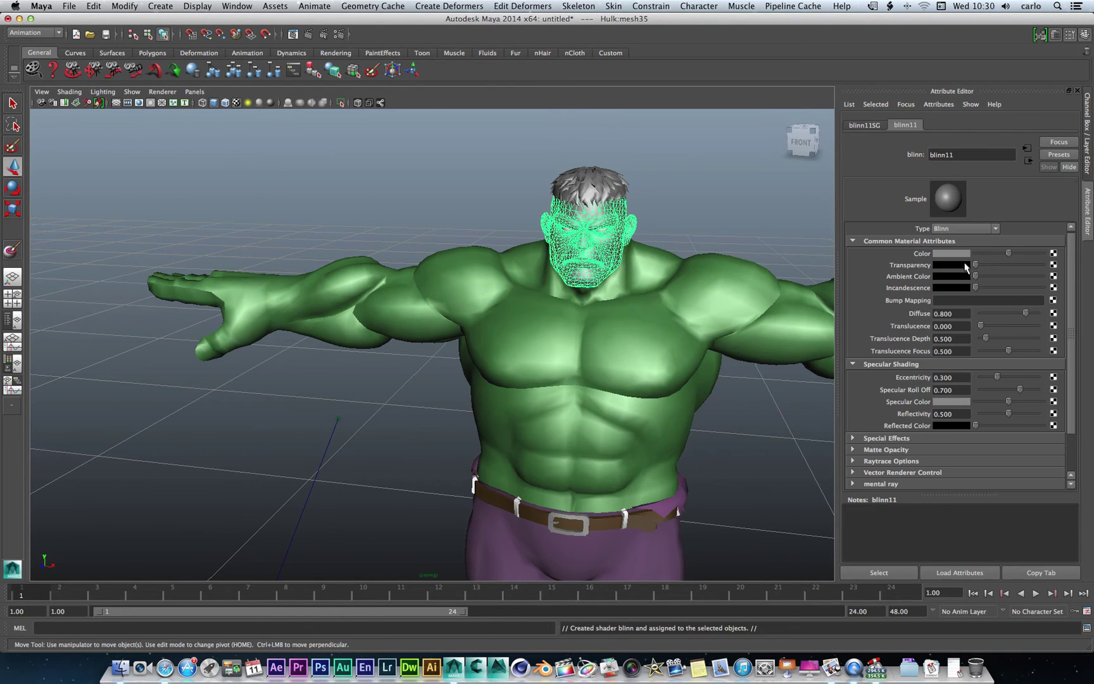
left_click(959, 254)
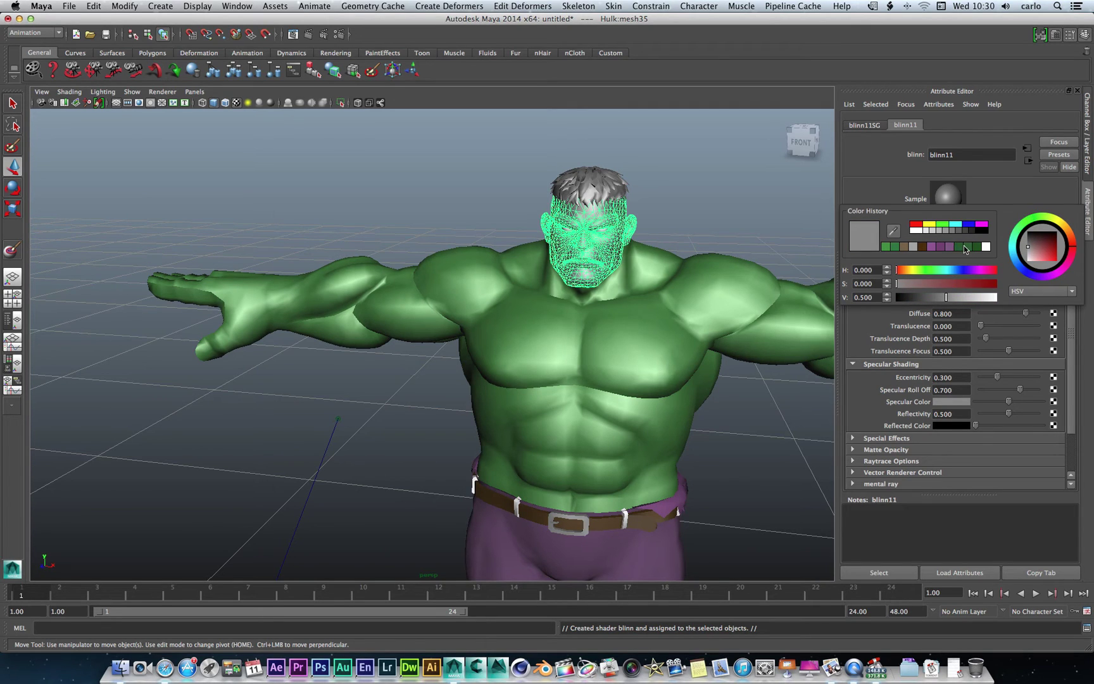
left_click(967, 252)
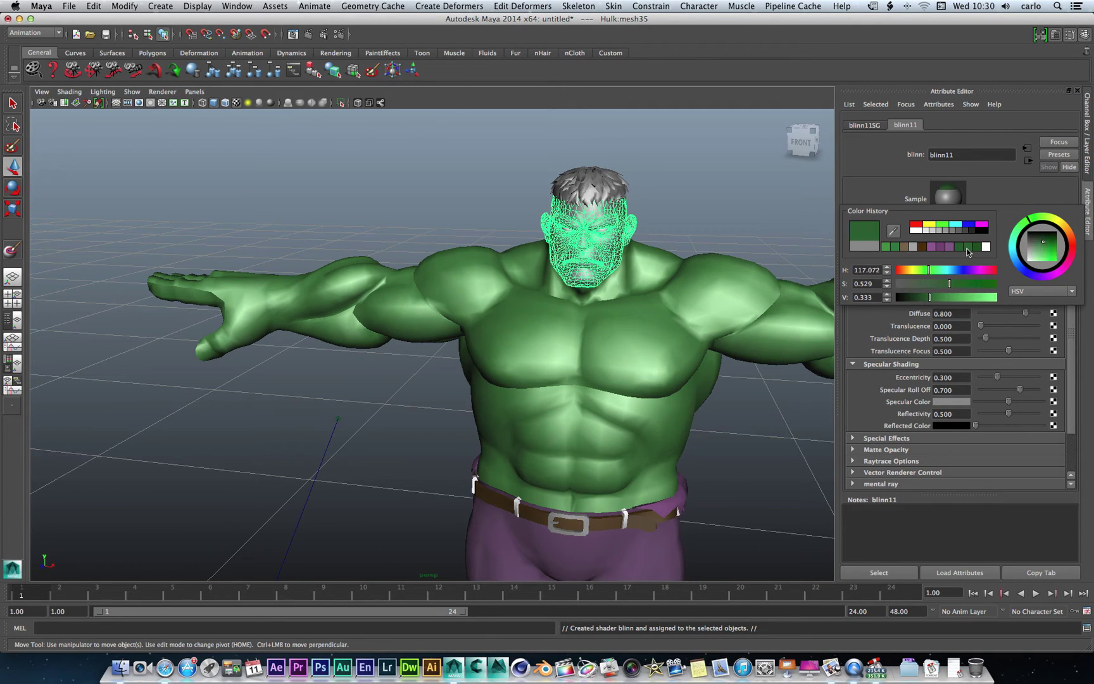
left_click(717, 218)
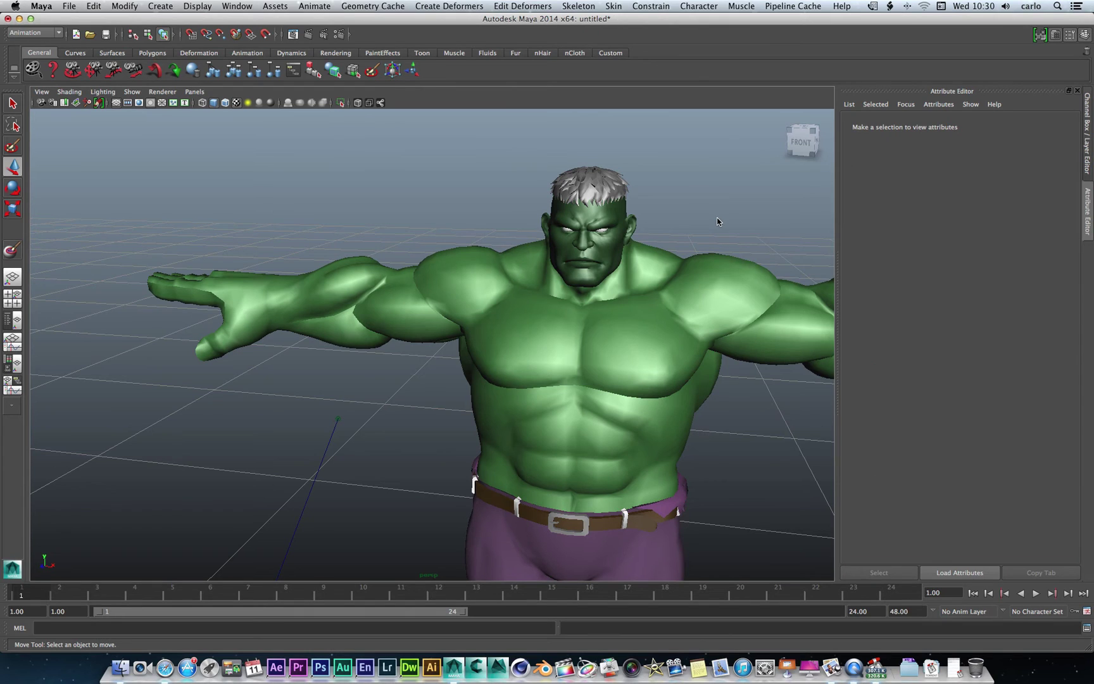
Replace the head's material with a new Blinn colored in the same lighter recent green as the arm.
right_click(611, 249)
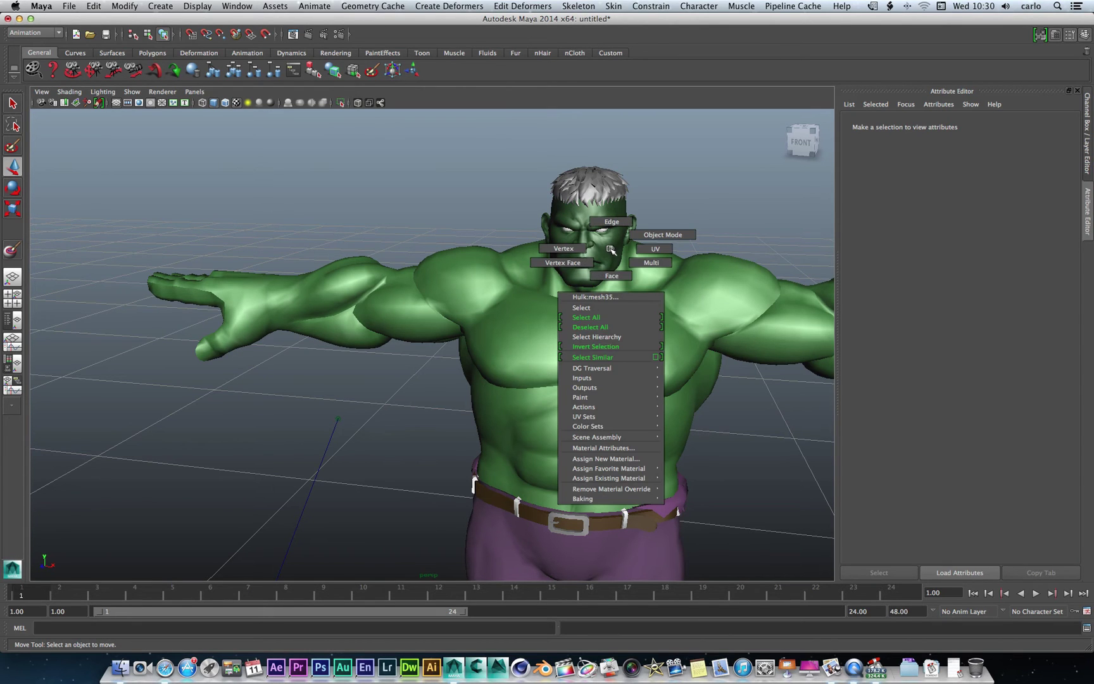
left_click(607, 459)
left_click(448, 292)
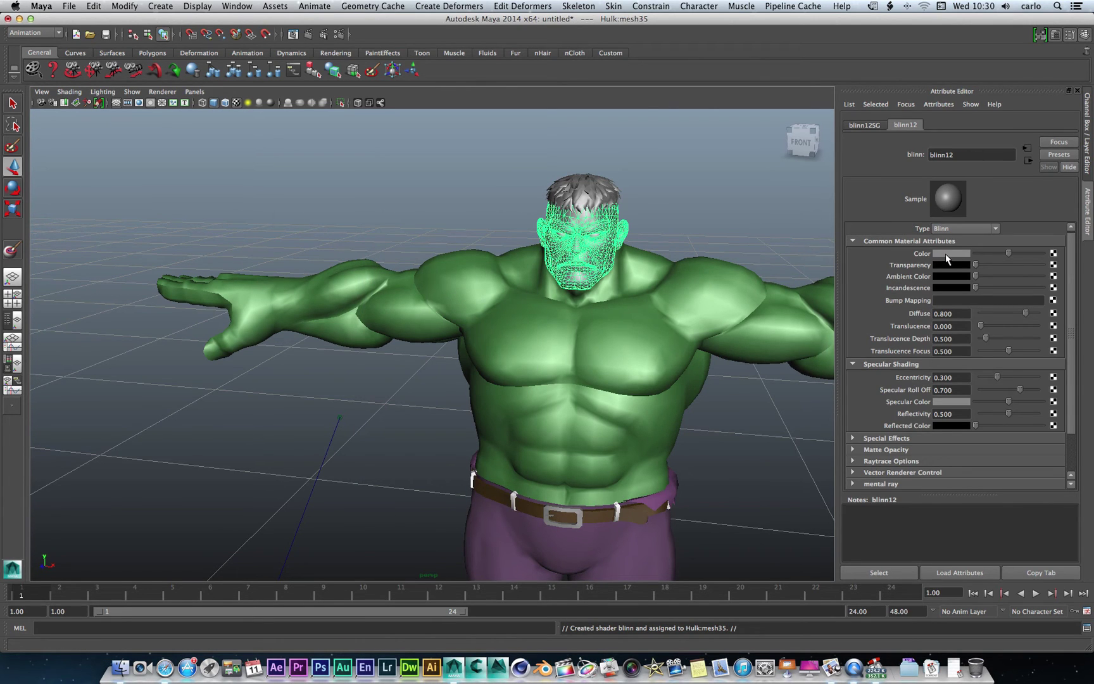
left_click(944, 253)
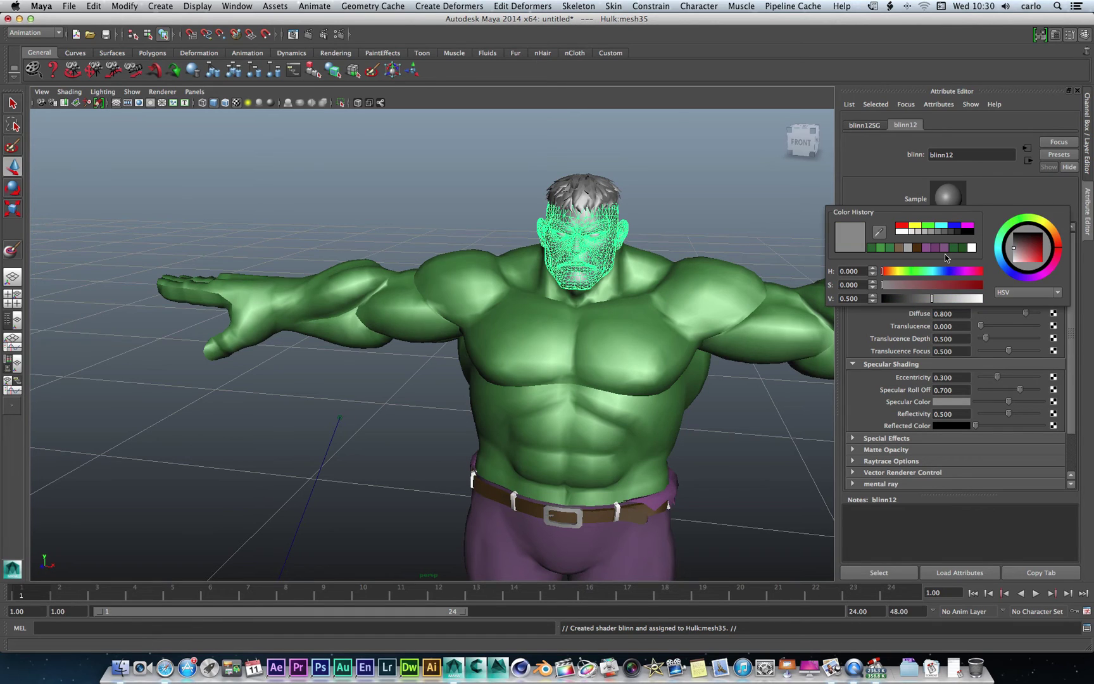
left_click(883, 248)
left_click(733, 213)
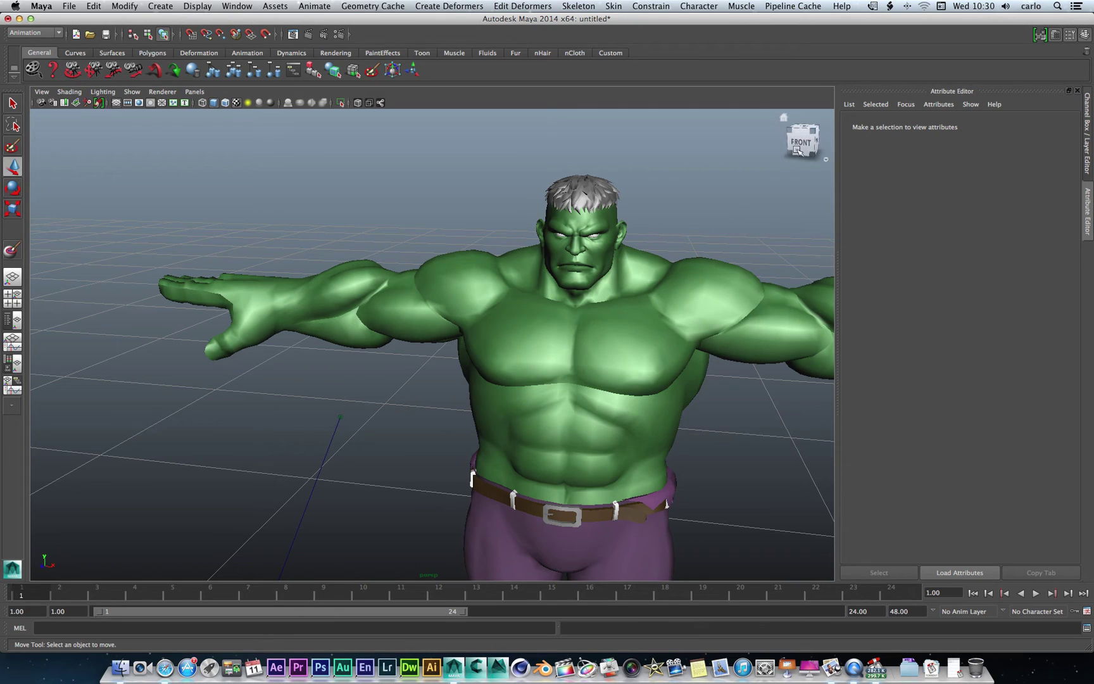
Select the hair mesh and play the Avengers reference clip in QuickTime Player to examine the Hulk's hair color.
mouse_move(803, 149)
left_mouse_down()
mouse_move(773, 139)
mouse_move(818, 154)
mouse_move(831, 141)
mouse_move(822, 159)
mouse_move(796, 160)
mouse_move(776, 135)
mouse_move(800, 144)
left_mouse_up()
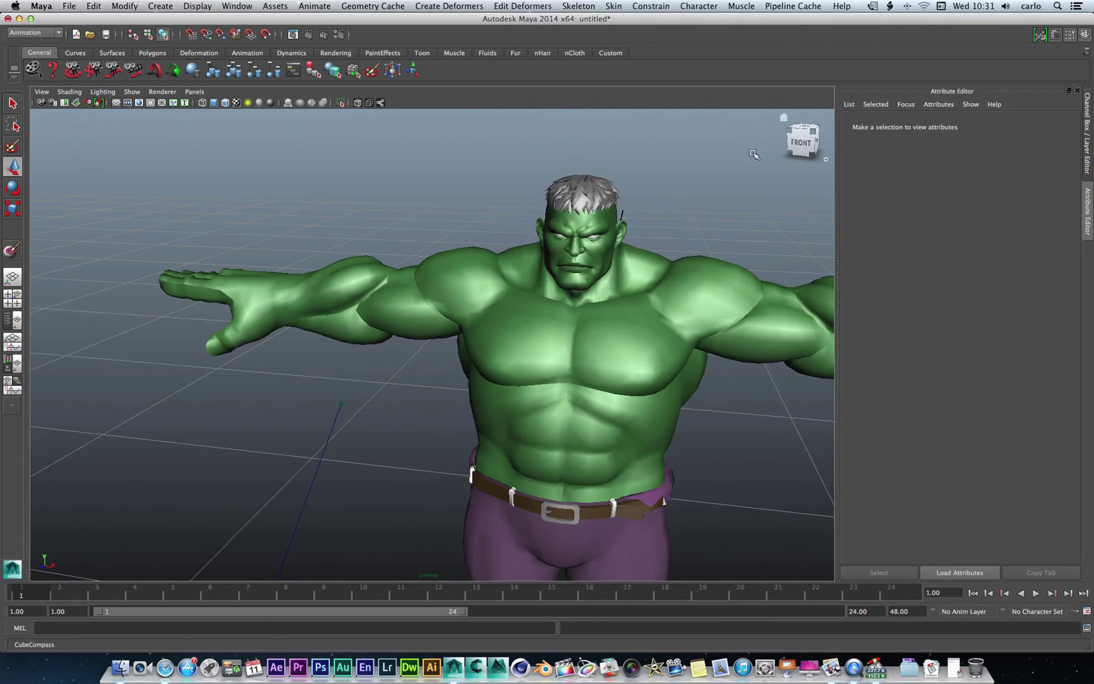
left_click(602, 189)
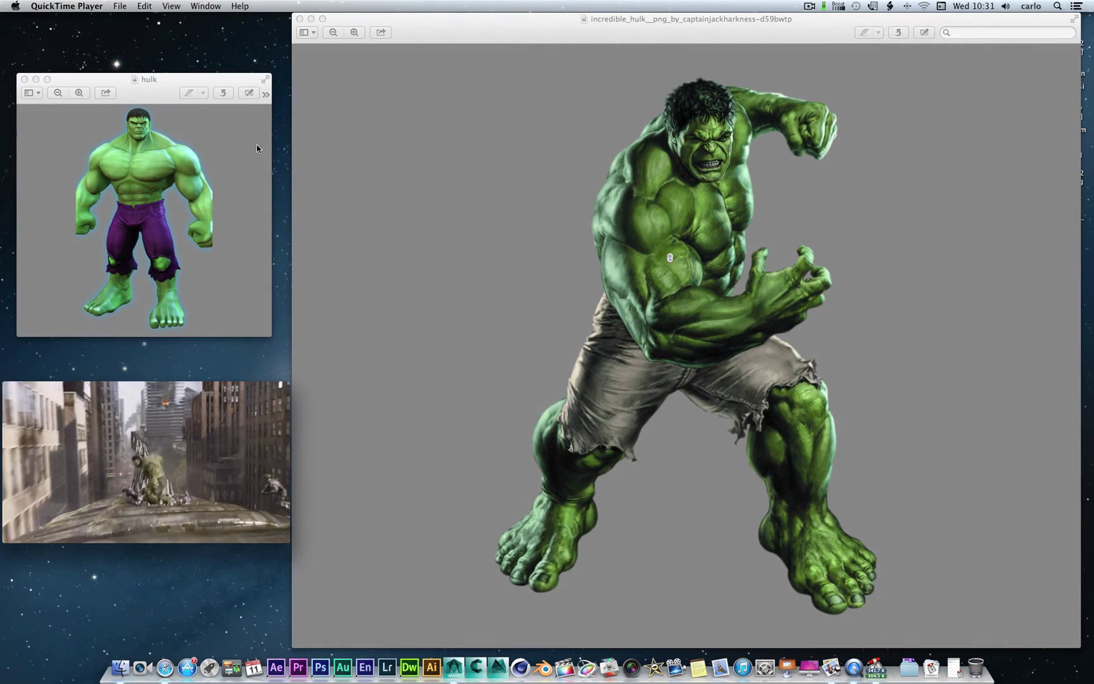
mouse_move(124, 521)
left_click(150, 508)
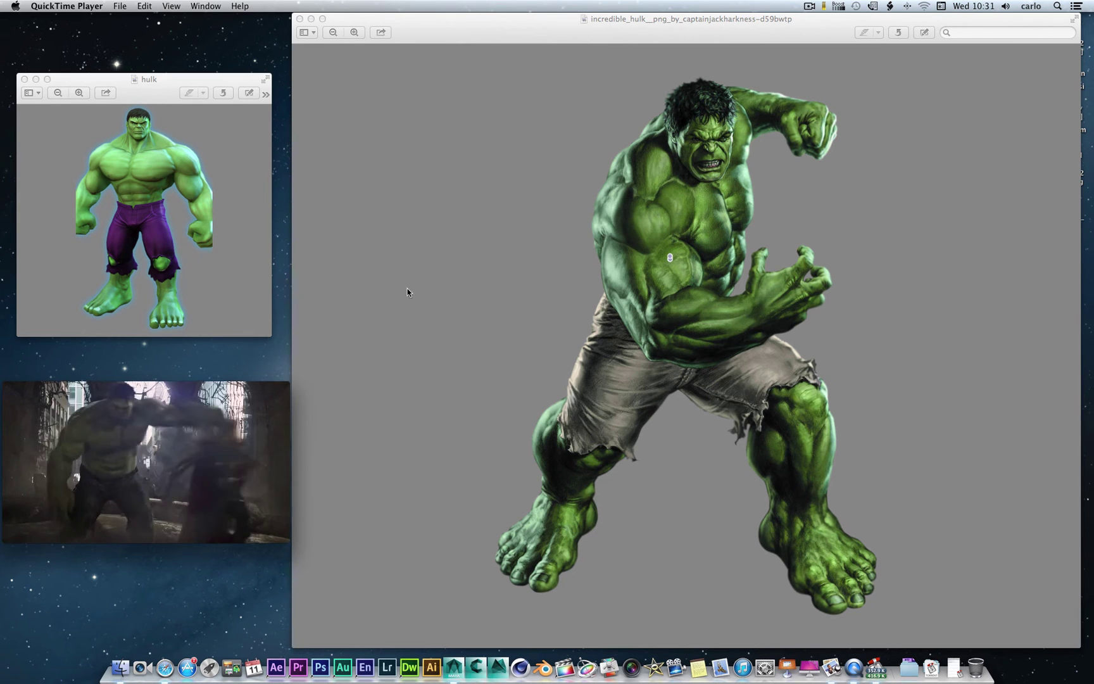
mouse_move(95, 495)
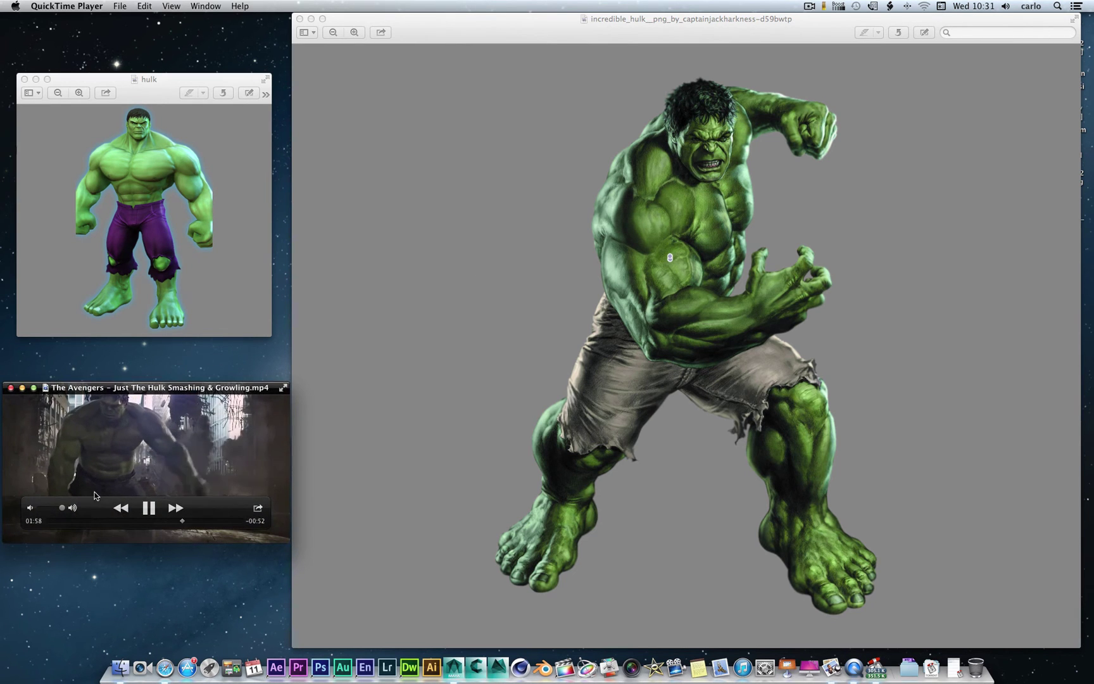
left_click(148, 508)
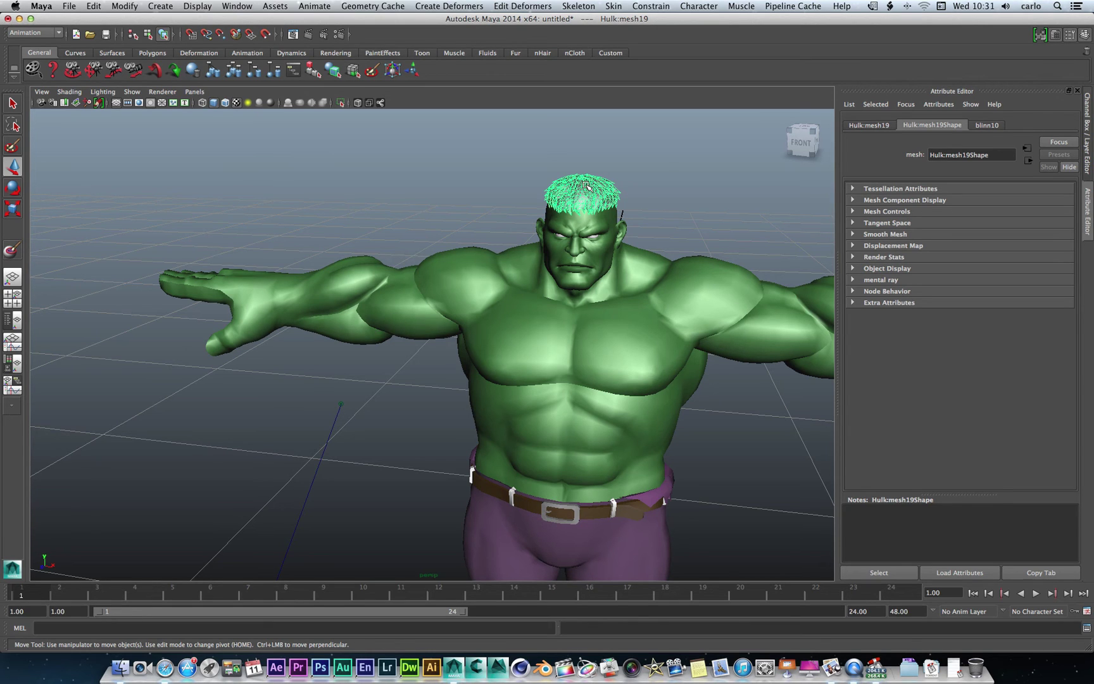
Assign a new Lambert material to the selected hair mesh and set its color to black.
right_click(587, 186)
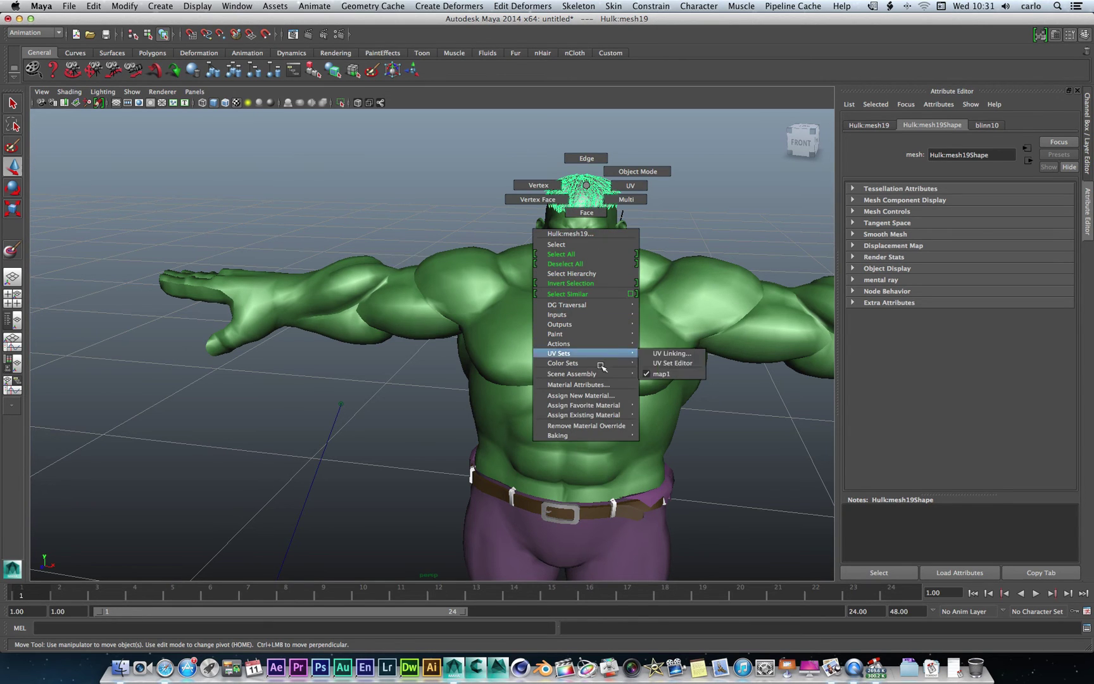
mouse_move(602, 404)
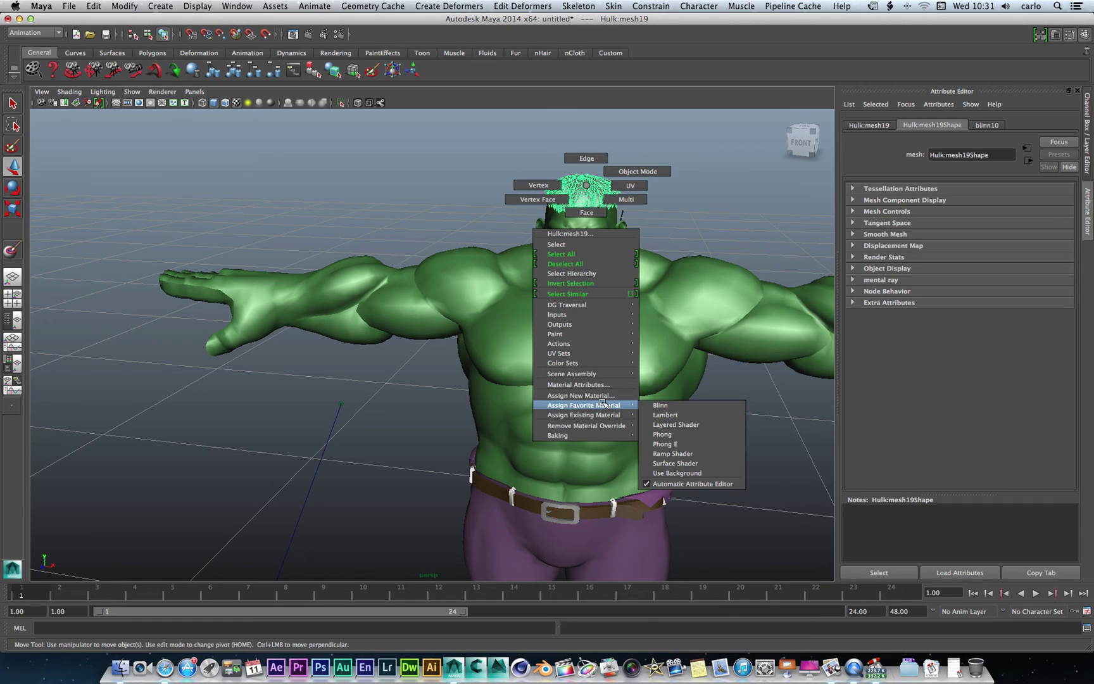
left_click(665, 414)
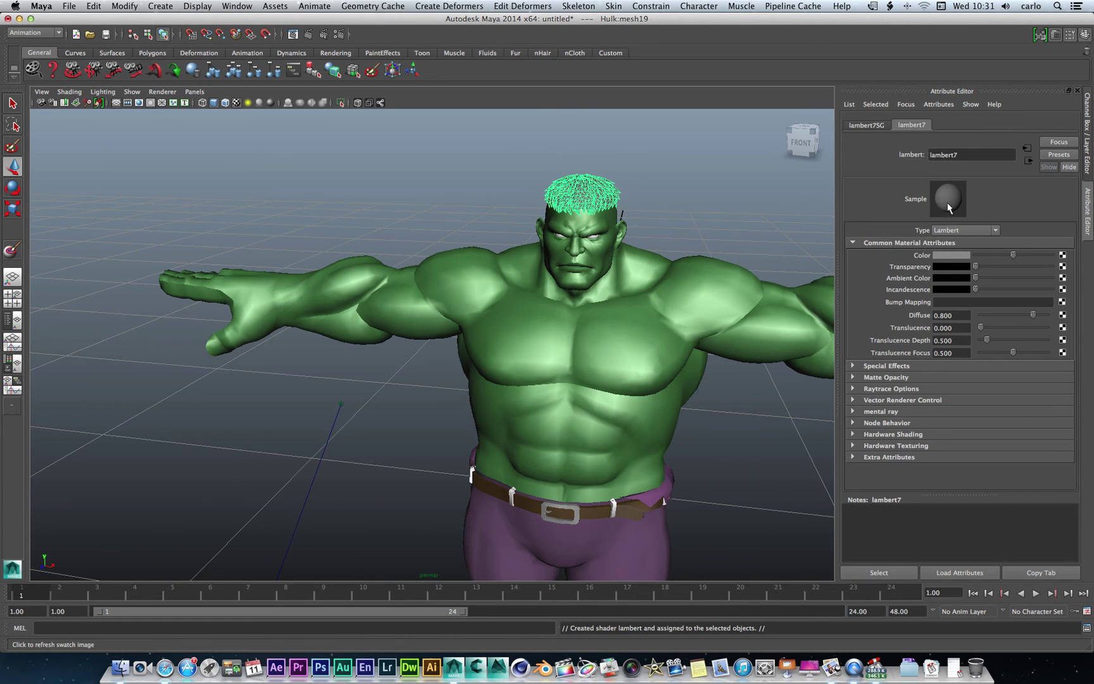
left_click(952, 256)
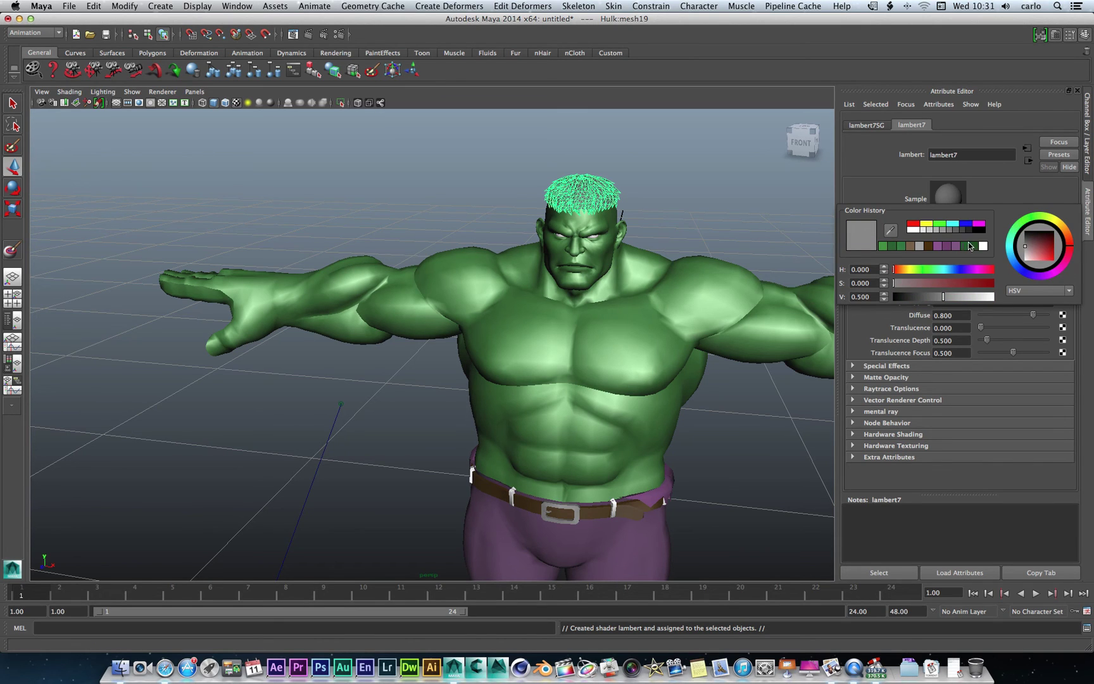
left_click(977, 230)
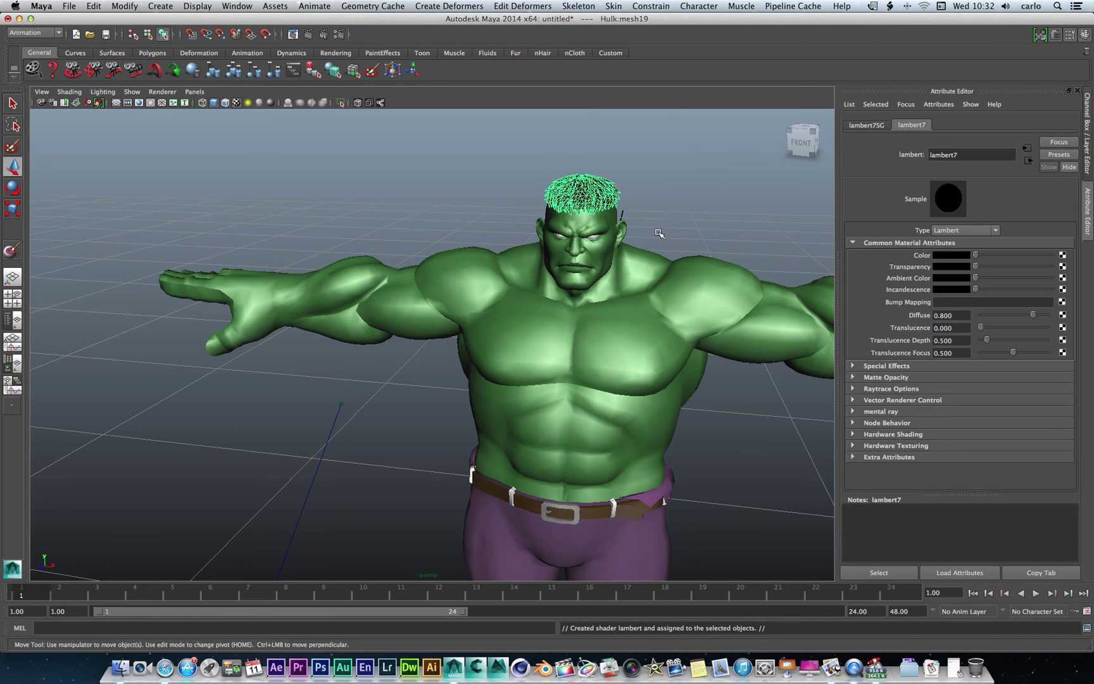
left_click(690, 198)
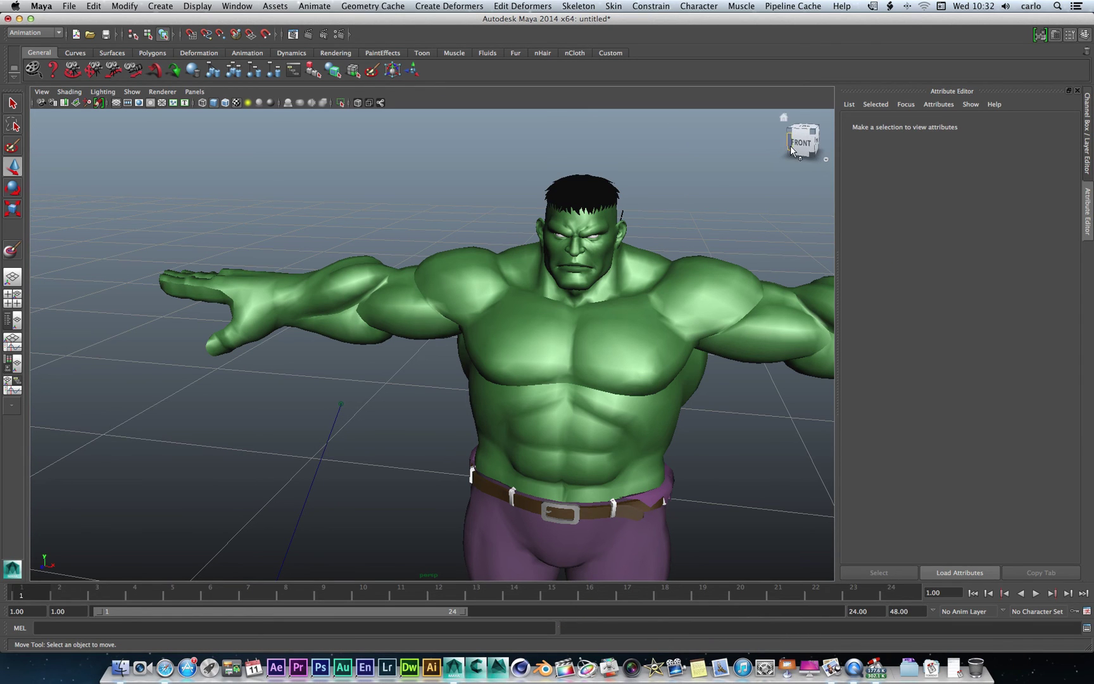
Assign a new Lambert to the belt loops mesh and color it with the recently used purple, H 293.051, S 0.431, V 0.549.
mouse_move(783, 143)
left_mouse_down()
mouse_move(661, 166)
mouse_move(588, 143)
mouse_move(636, 134)
mouse_move(661, 206)
mouse_move(756, 177)
mouse_move(805, 147)
left_mouse_up()
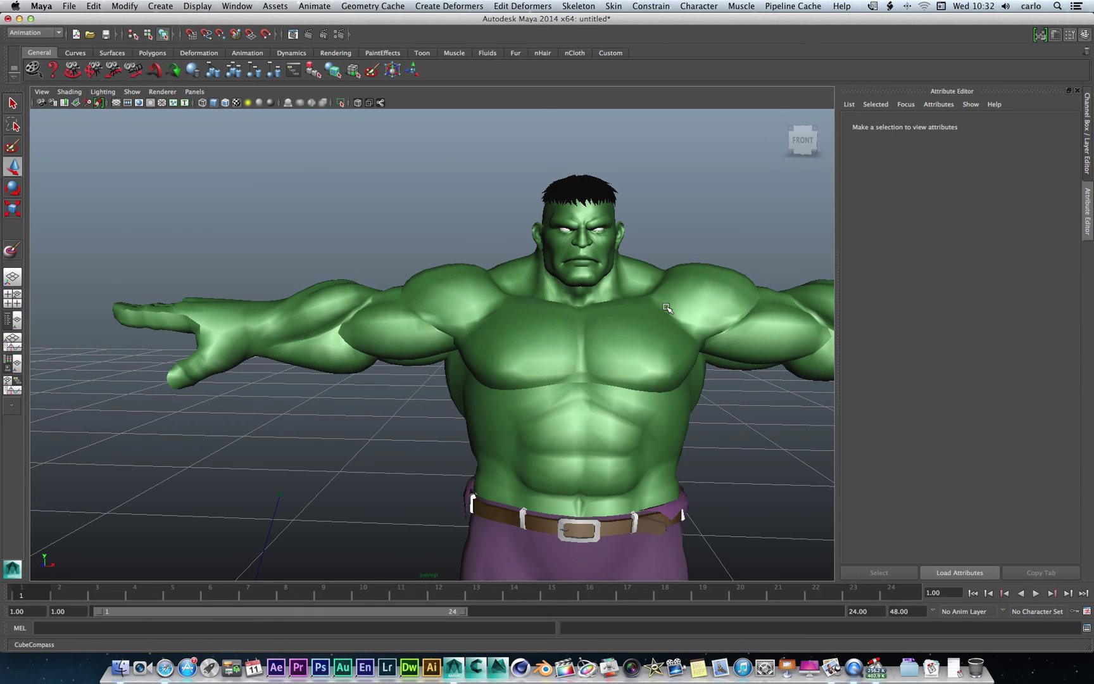
mouse_move(715, 217)
left_mouse_down("alt")
mouse_move(710, 198)
mouse_move(703, 222)
left_mouse_up("alt")
right_click_drag(704, 222, 652, 196, "alt")
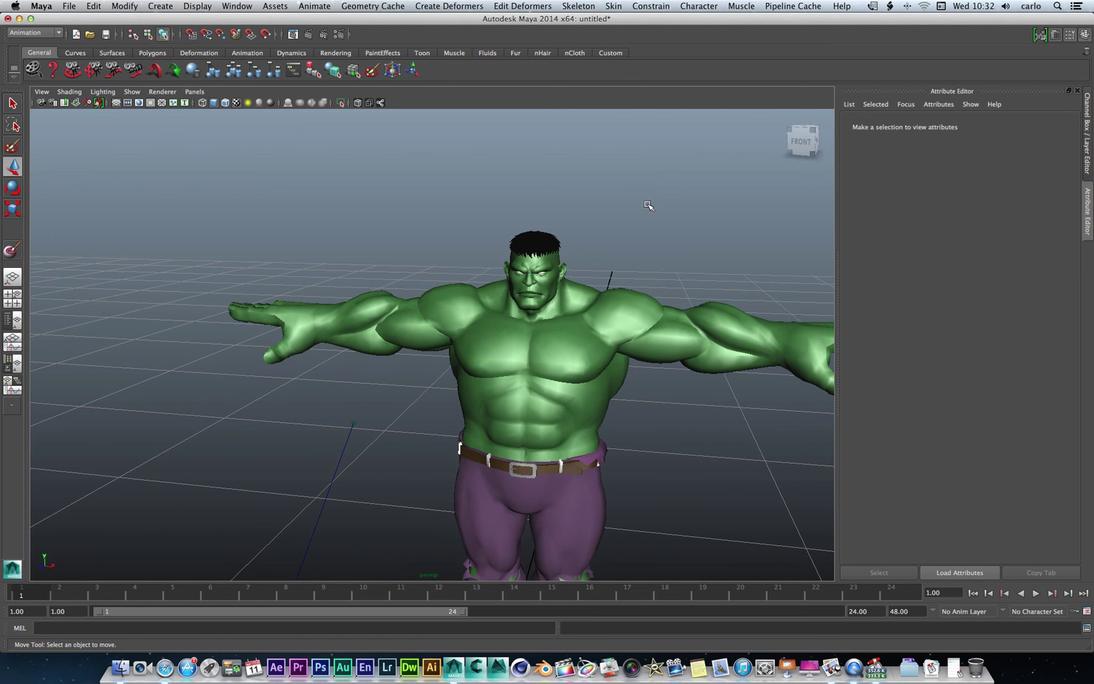
mouse_move(804, 145)
left_mouse_down()
mouse_move(814, 134)
mouse_move(746, 142)
mouse_move(800, 157)
mouse_move(814, 136)
left_mouse_up()
left_click(799, 141)
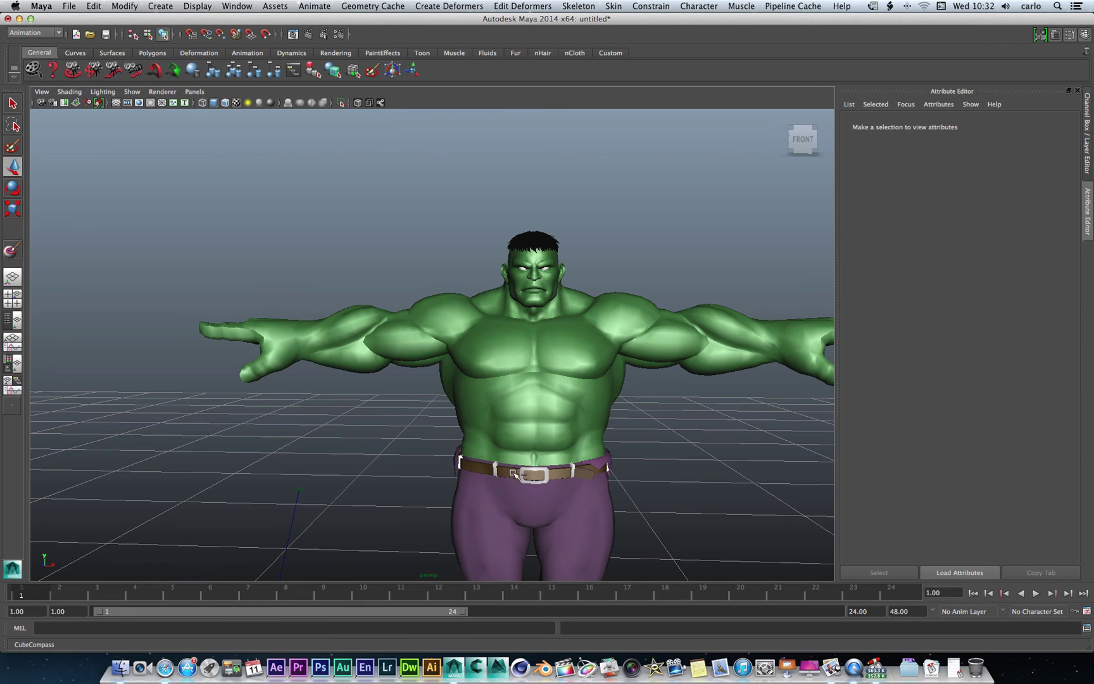
left_click(495, 471)
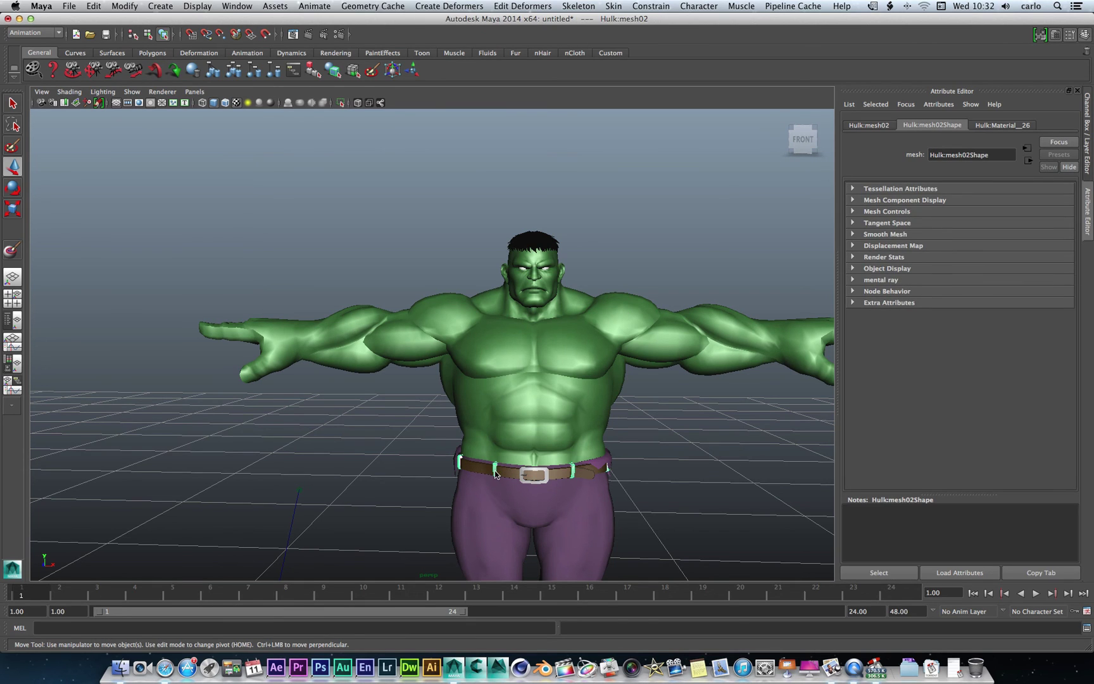
right_click_drag(495, 471, 500, 633)
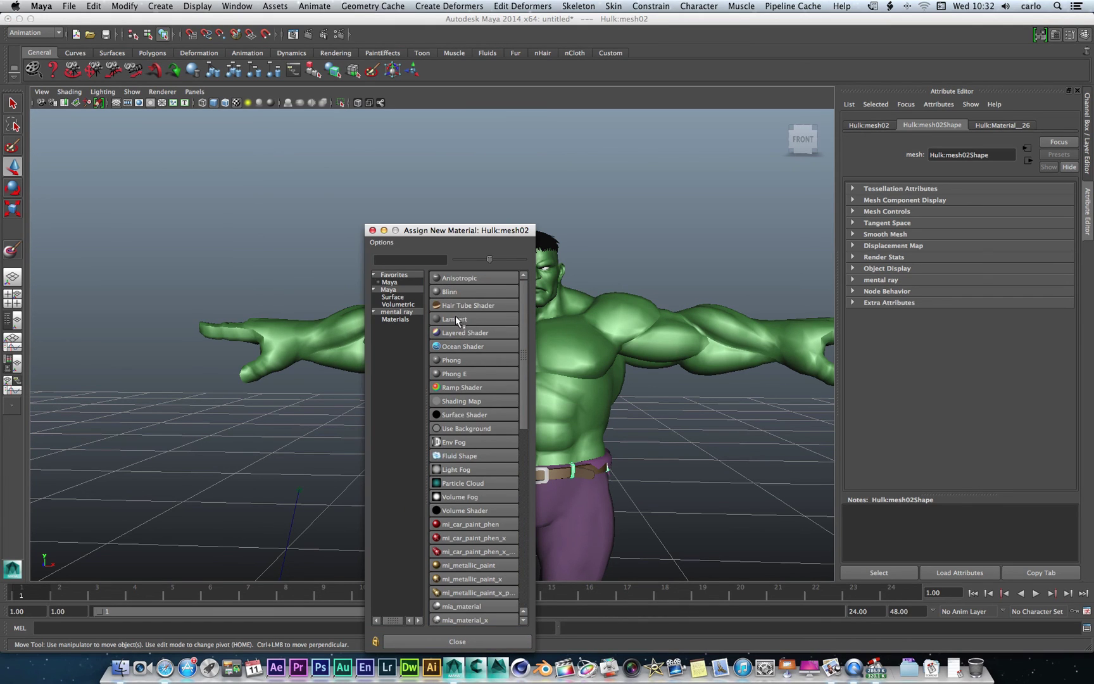
left_click(456, 318)
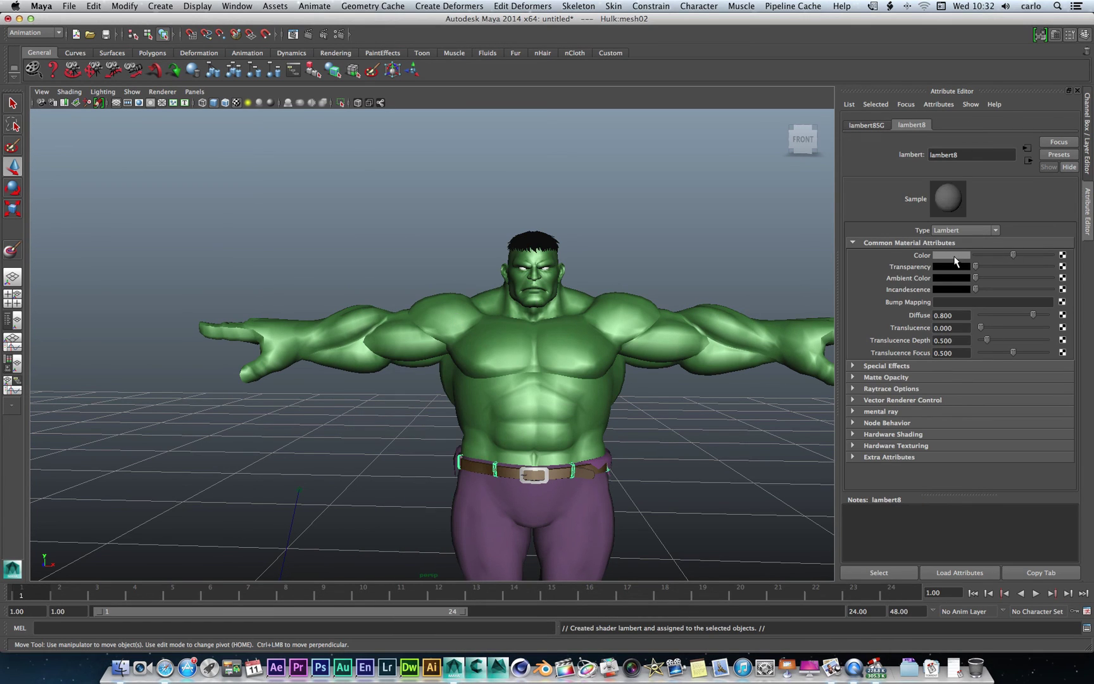
left_click(952, 255)
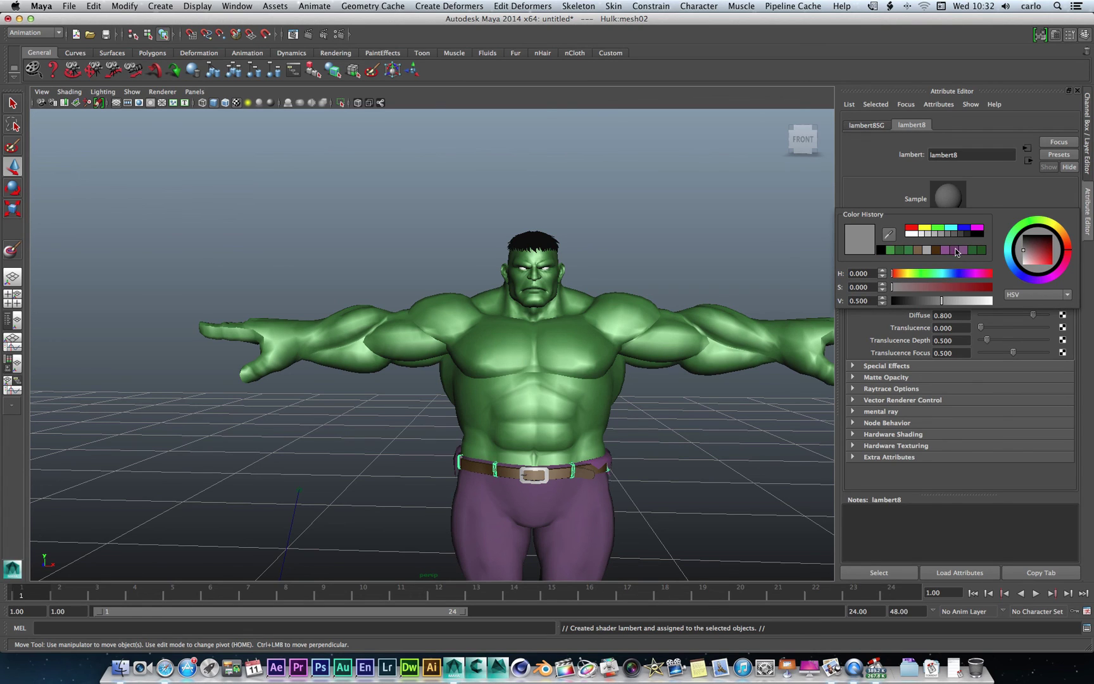
left_click(945, 250)
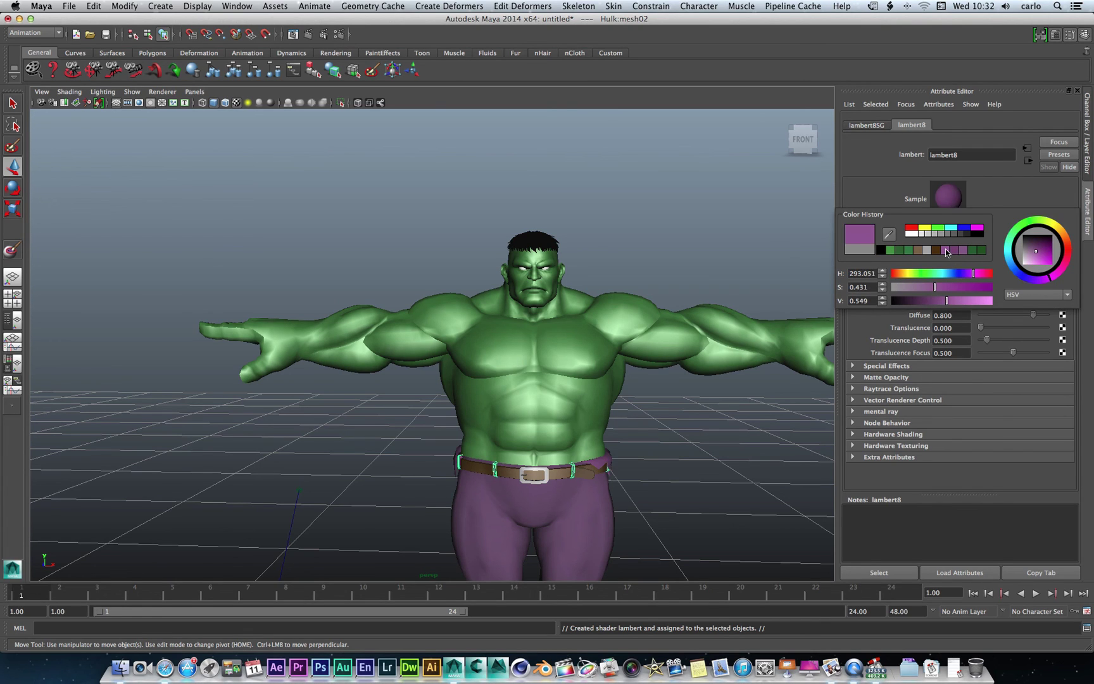
left_click(764, 302)
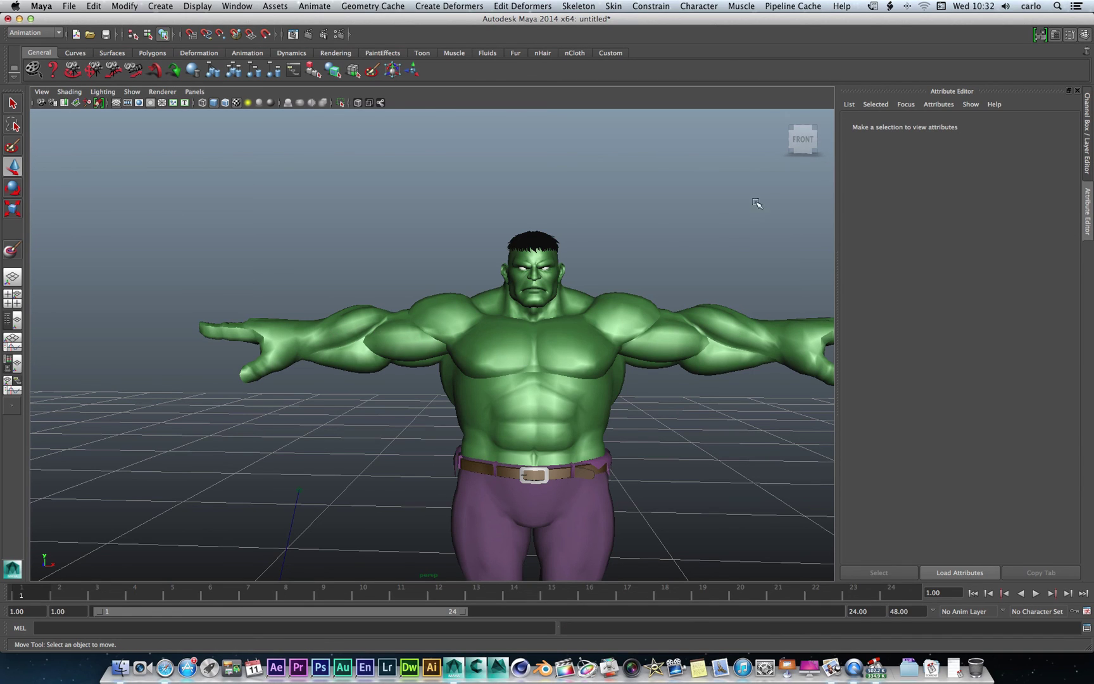
Render the current frame with Maya Software, examine the colored Hulk up close in the render, and close the Render View.
left_click(292, 34)
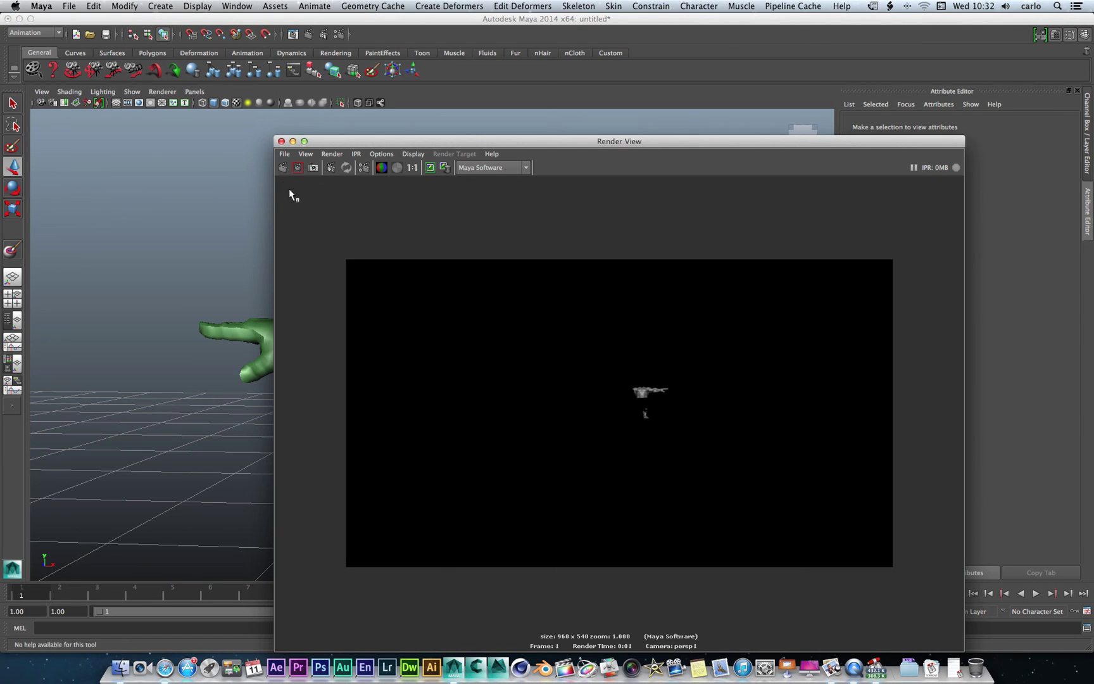
left_click(285, 165)
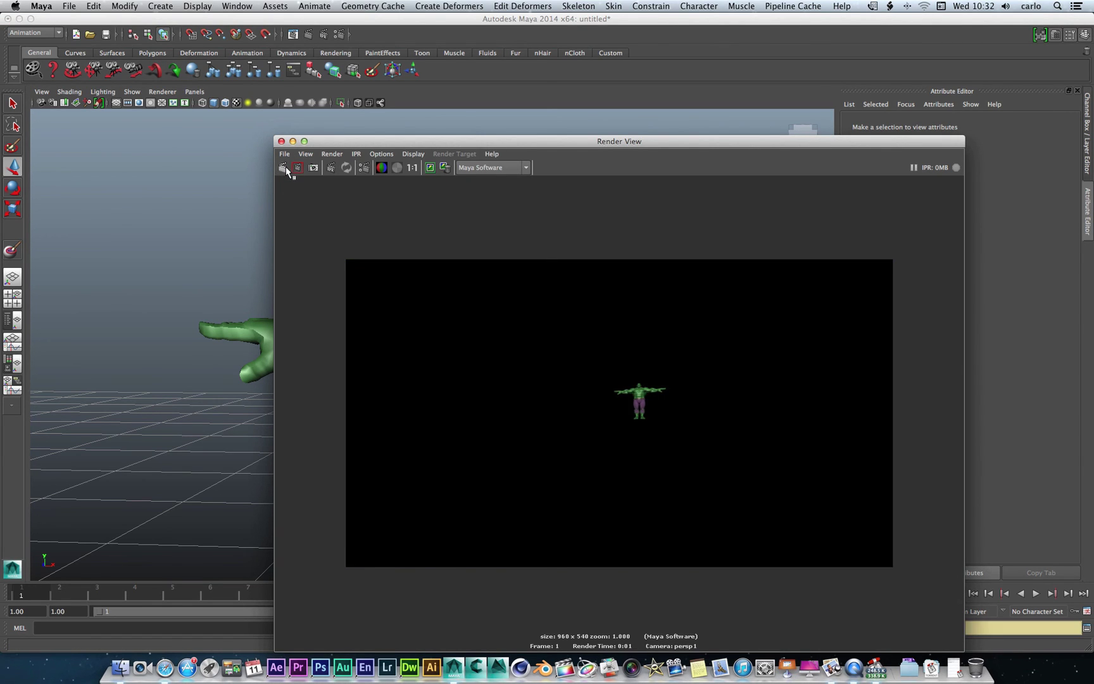
scroll(611, 382, "up", 1)
scroll(612, 383, "up", 3)
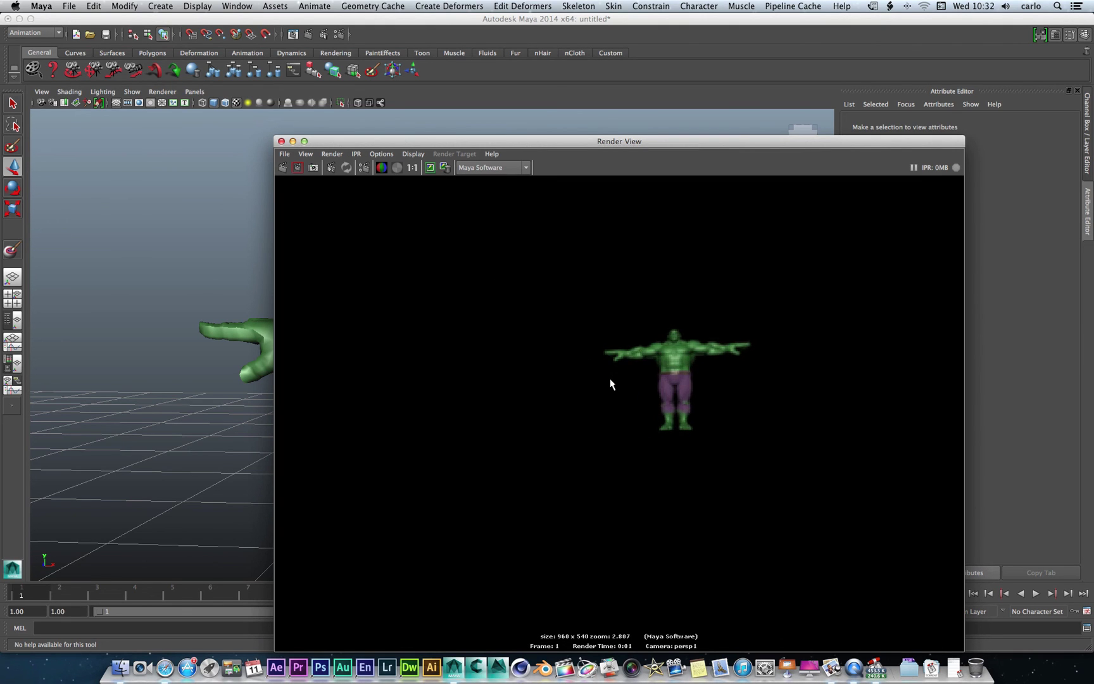
scroll(611, 380, "down", 5)
scroll(482, 307, "down", 1)
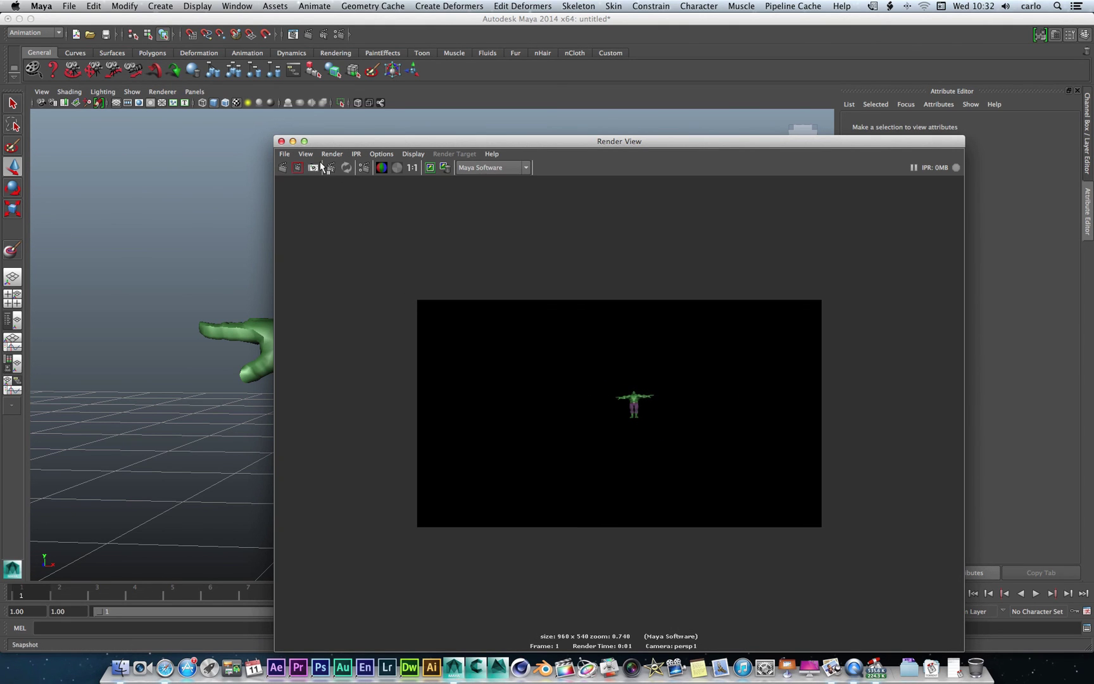
left_click(281, 142)
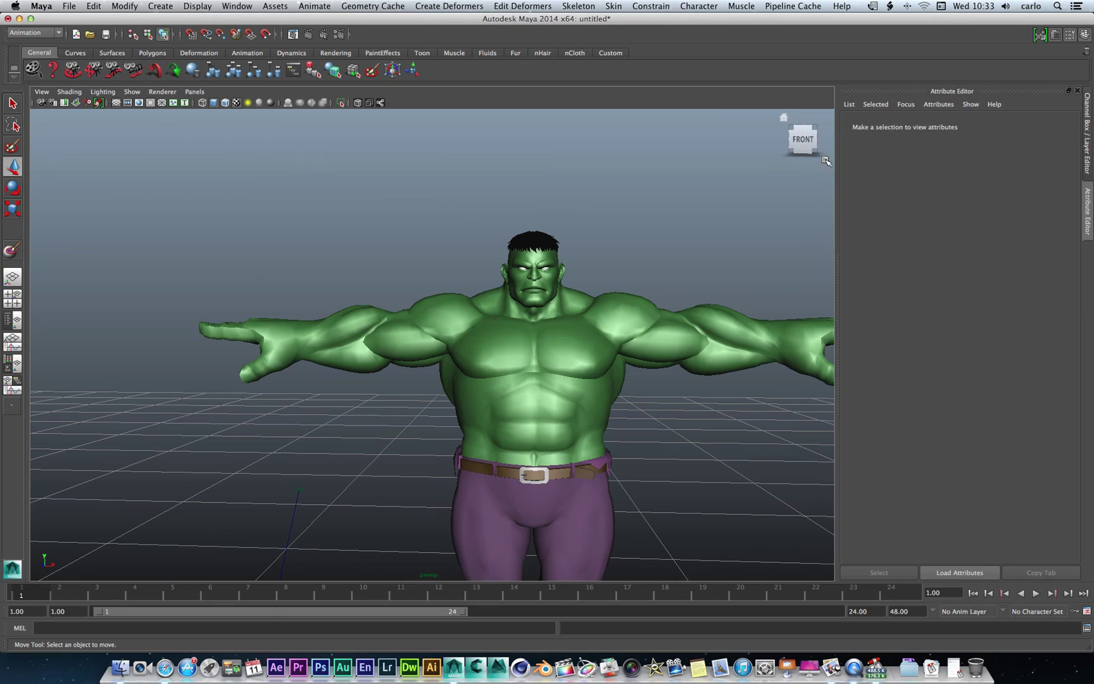
Select the persp1 camera and examine its position relative to the Hulk model.
mouse_move(802, 141)
left_mouse_down()
mouse_move(694, 140)
mouse_move(628, 184)
mouse_move(596, 161)
mouse_move(563, 189)
mouse_move(527, 173)
mouse_move(531, 136)
mouse_move(526, 173)
mouse_move(542, 173)
mouse_move(533, 183)
mouse_move(484, 179)
mouse_move(470, 145)
mouse_move(588, 221)
mouse_move(714, 215)
left_mouse_up()
scroll(401, 358, "down", 8)
left_click(402, 360)
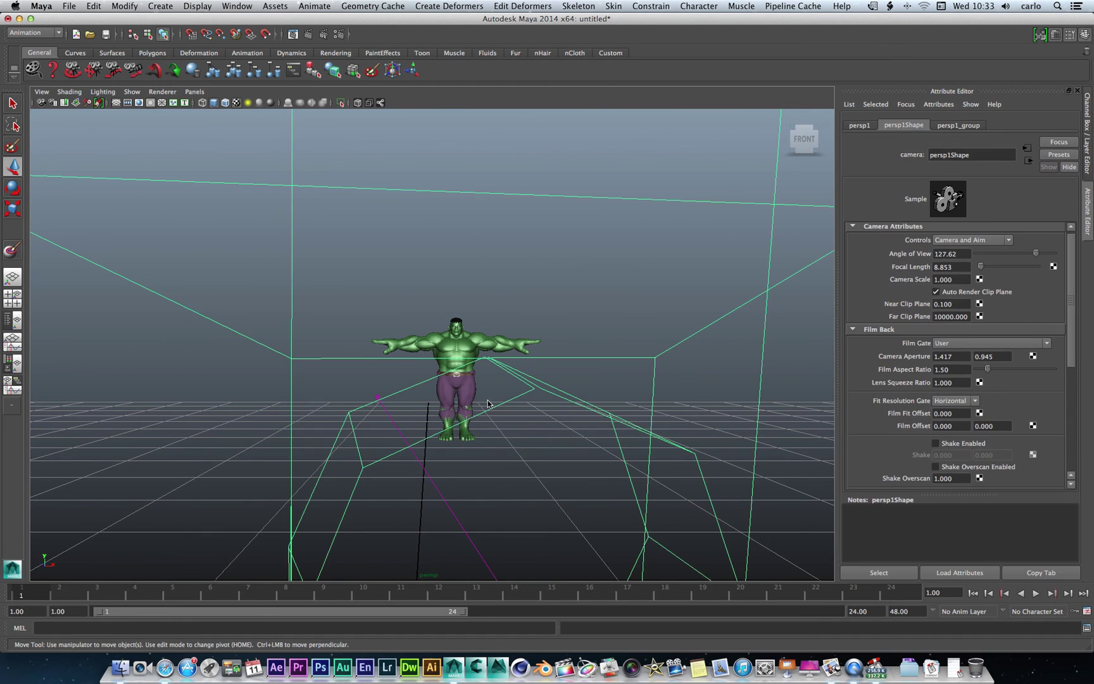
key("ctrl+Up")
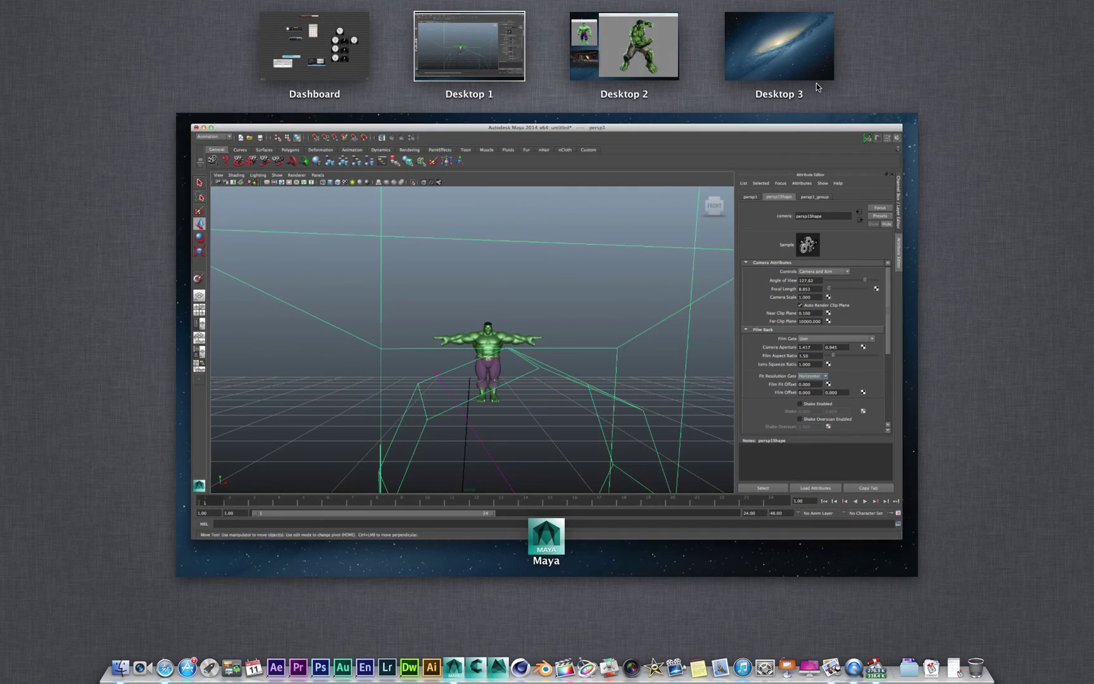
left_click(713, 313)
mouse_move(807, 144)
left_mouse_down()
mouse_move(759, 155)
mouse_move(785, 168)
mouse_move(805, 162)
left_mouse_up()
scroll(557, 309, "up", 5)
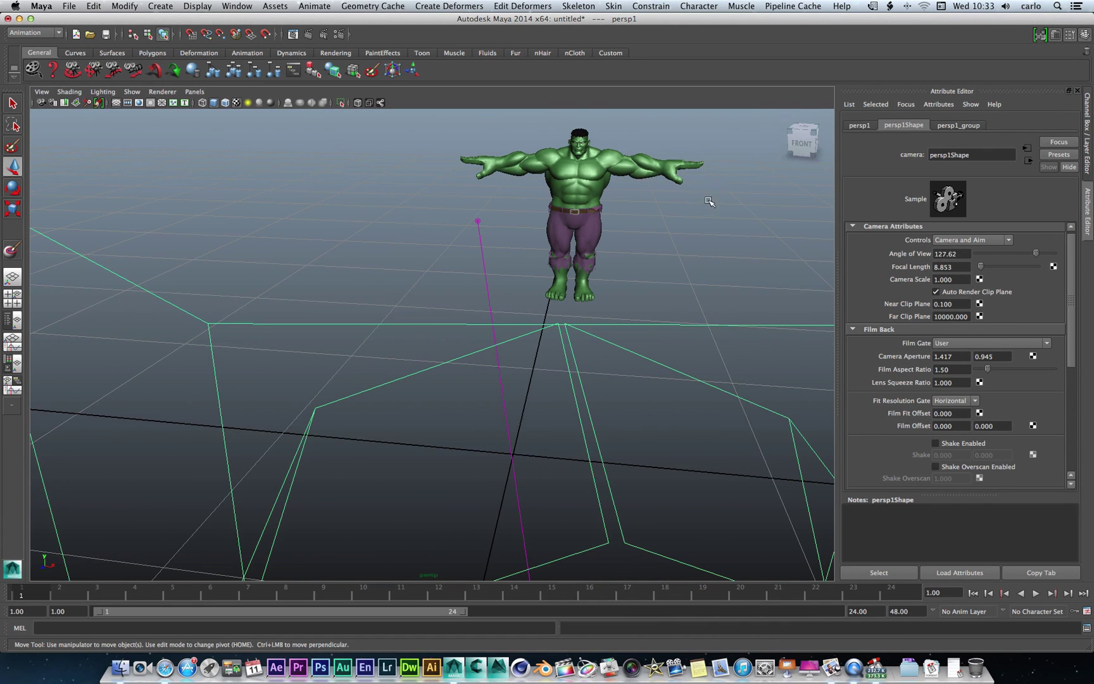
mouse_move(704, 198)
left_mouse_down("alt")
mouse_move(689, 223)
mouse_move(708, 187)
mouse_move(693, 211)
left_mouse_up("alt")
scroll(694, 212, "up", 12)
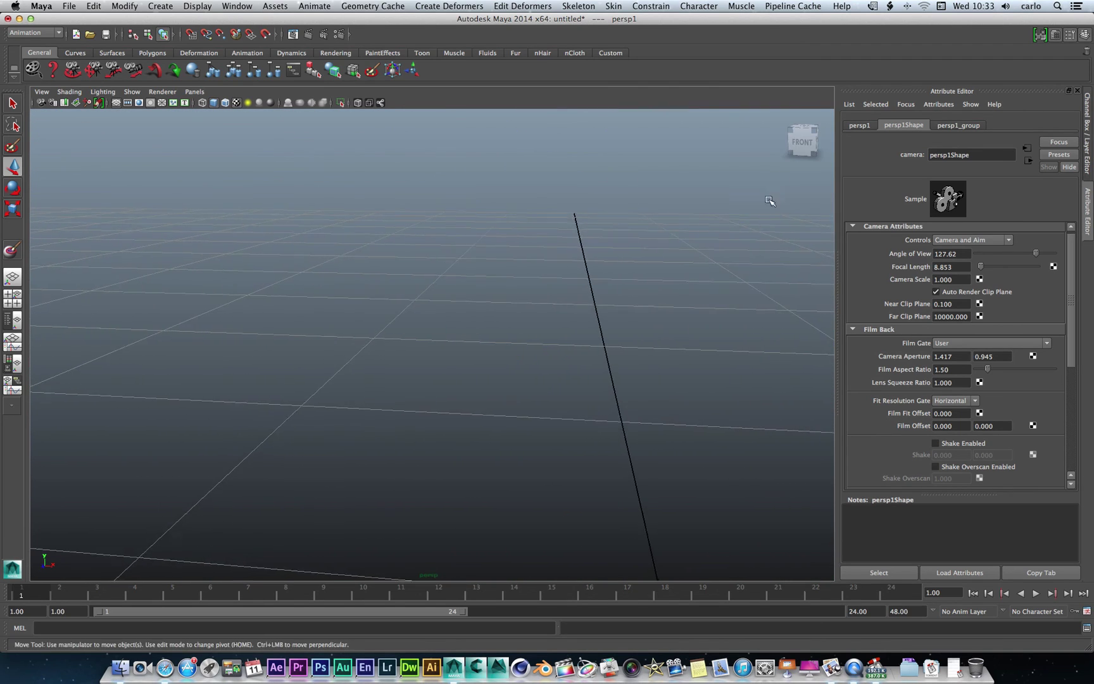
scroll(766, 202, "down", 15)
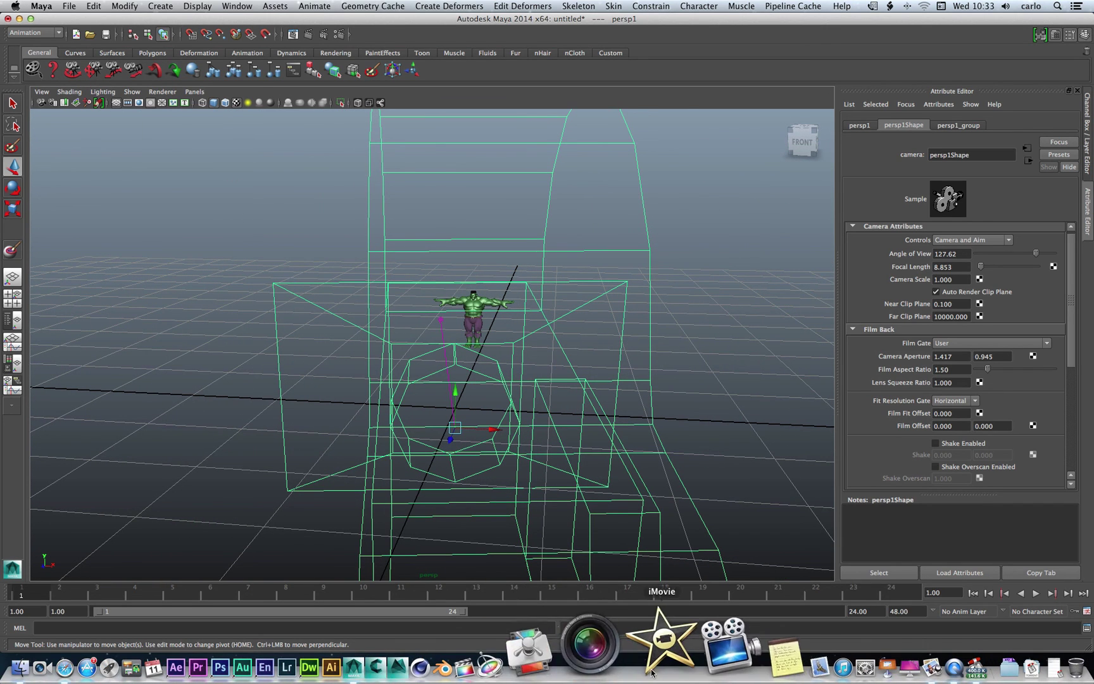
left_click(673, 661)
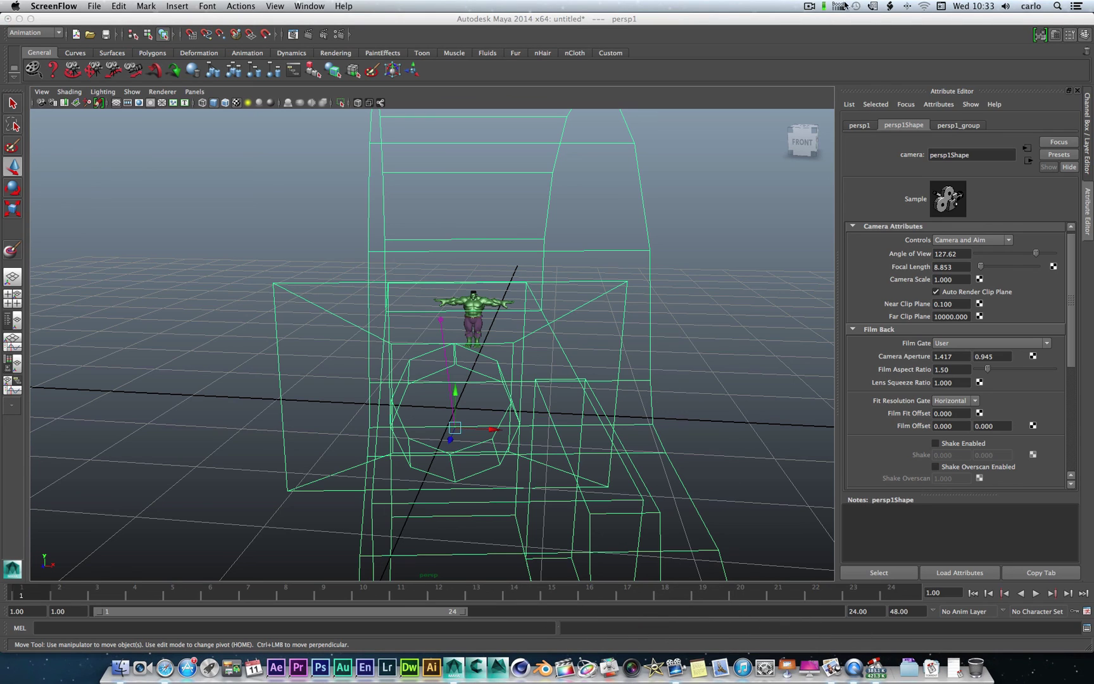
left_click(808, 7)
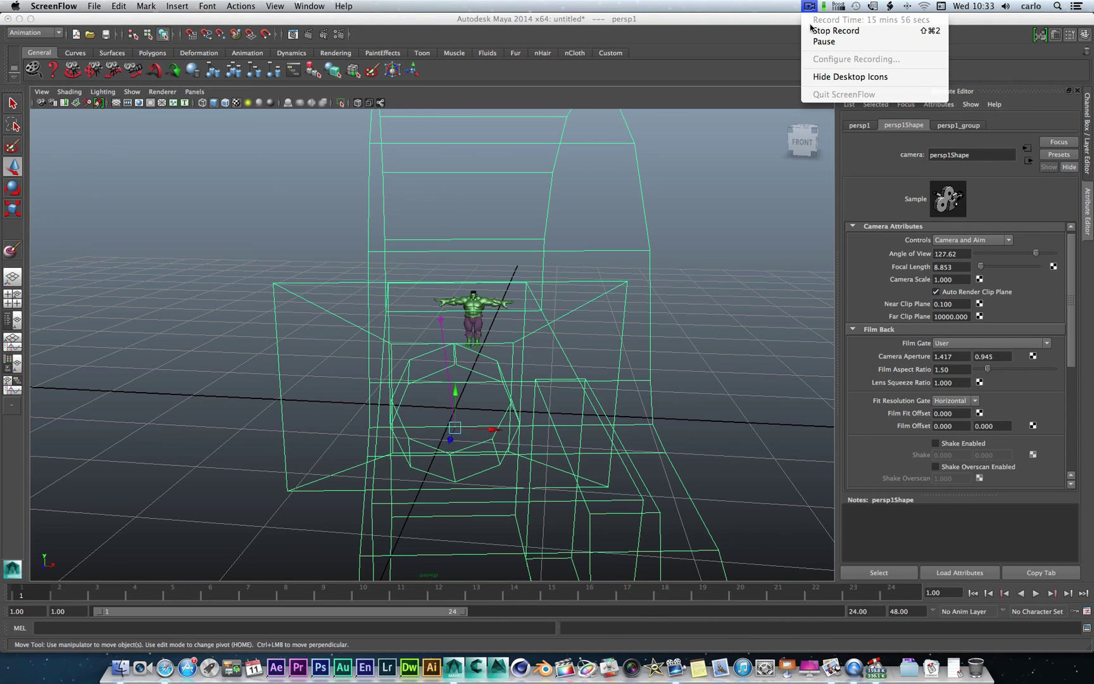